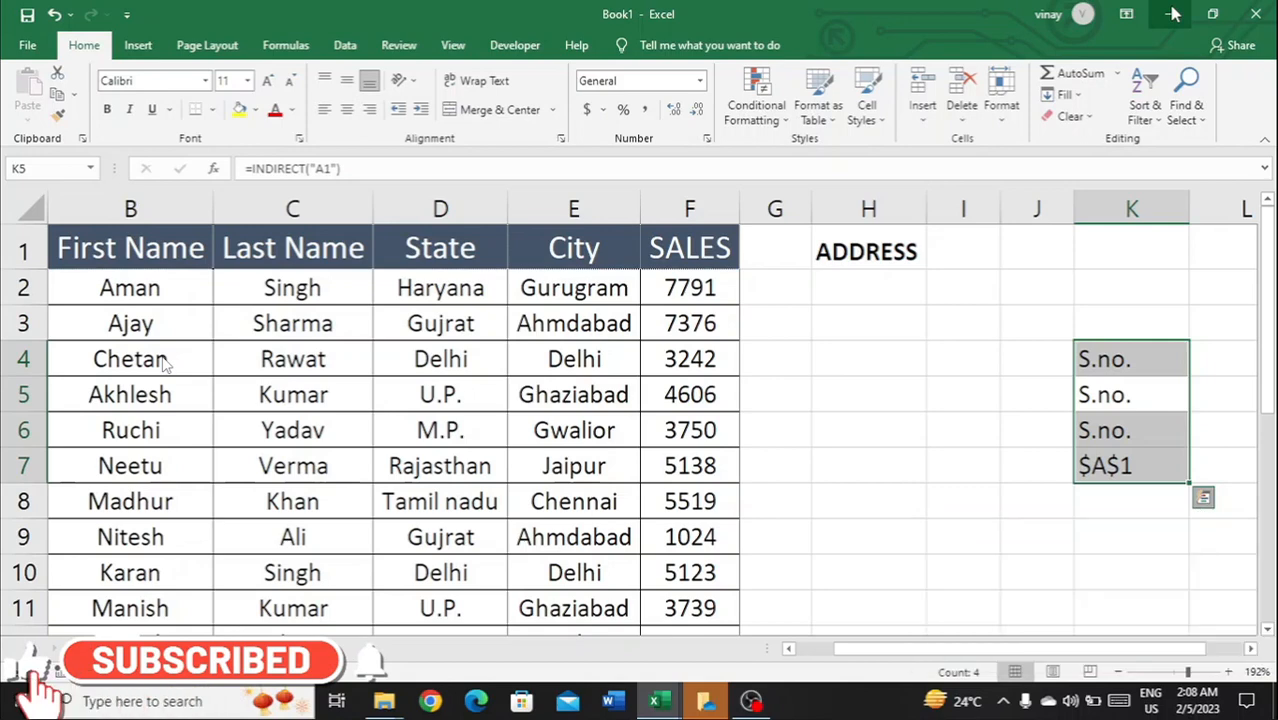
# Step: Browse the available lookup and reference functions with cell H2 under the ADDRESS heading selected
pyautogui.hotkey('shift', 'BackSpace')
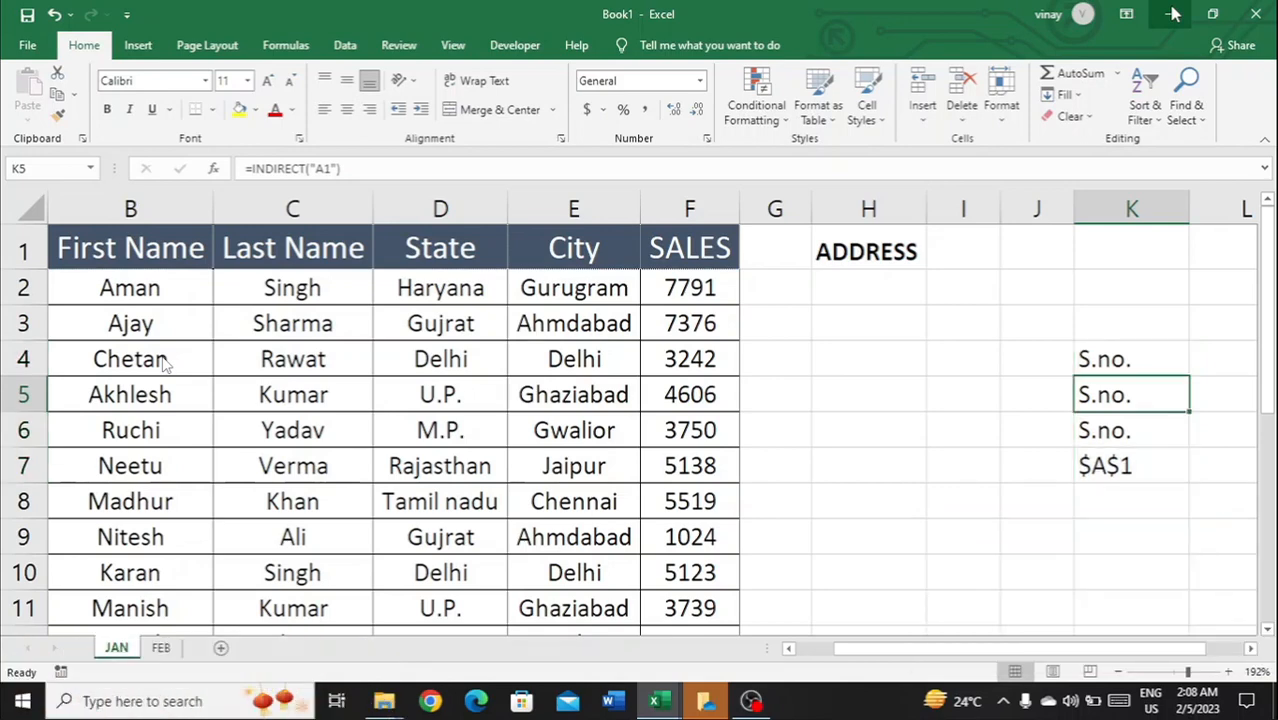
pyautogui.click(875, 292)
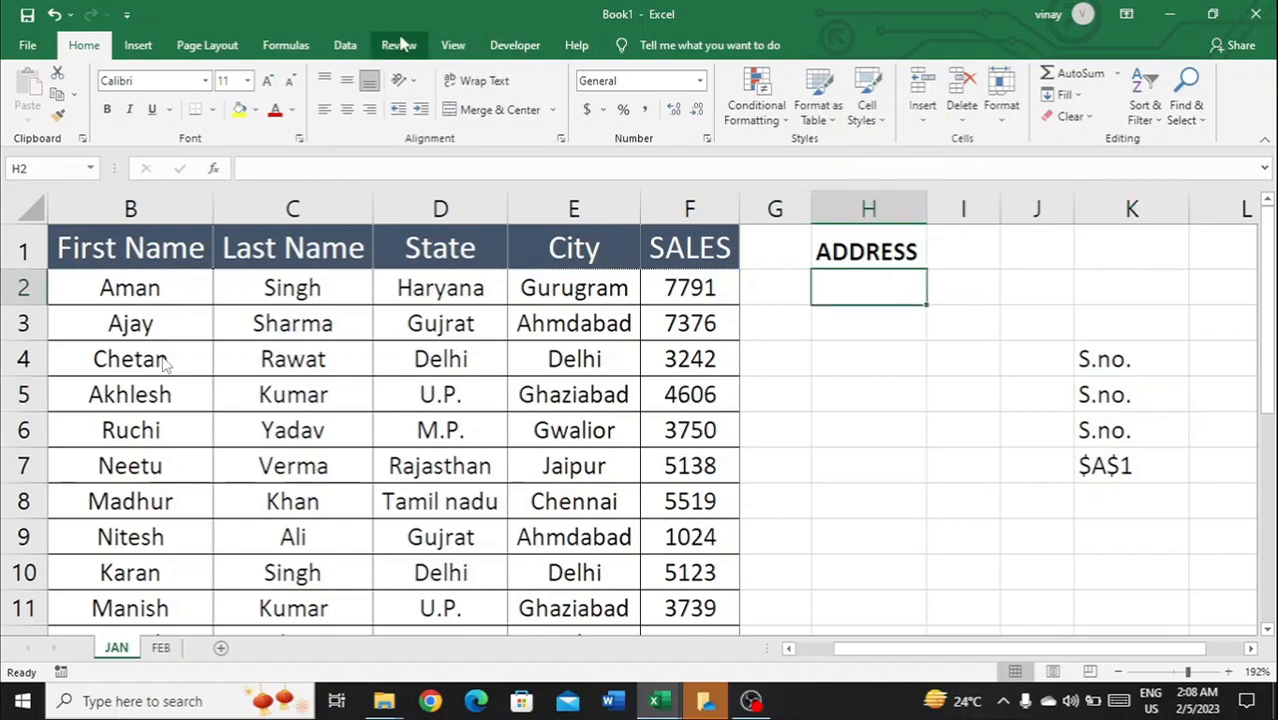
pyautogui.click(290, 46)
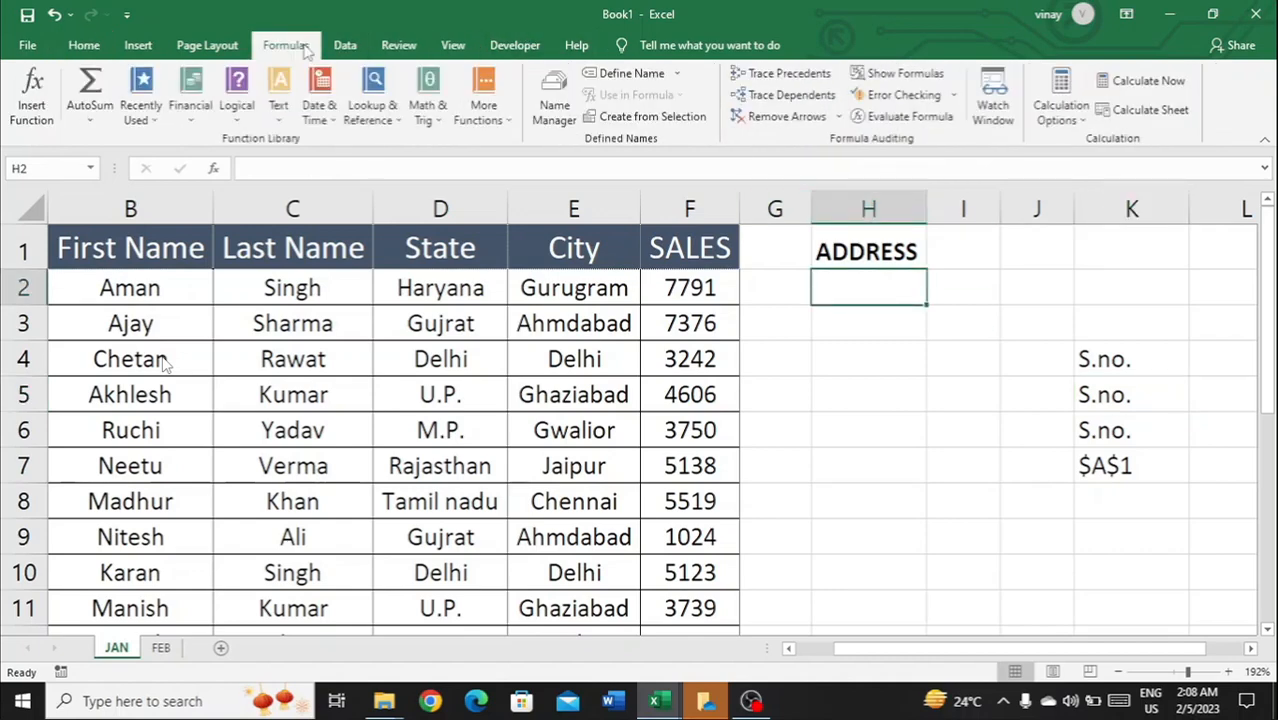
pyautogui.click(393, 117)
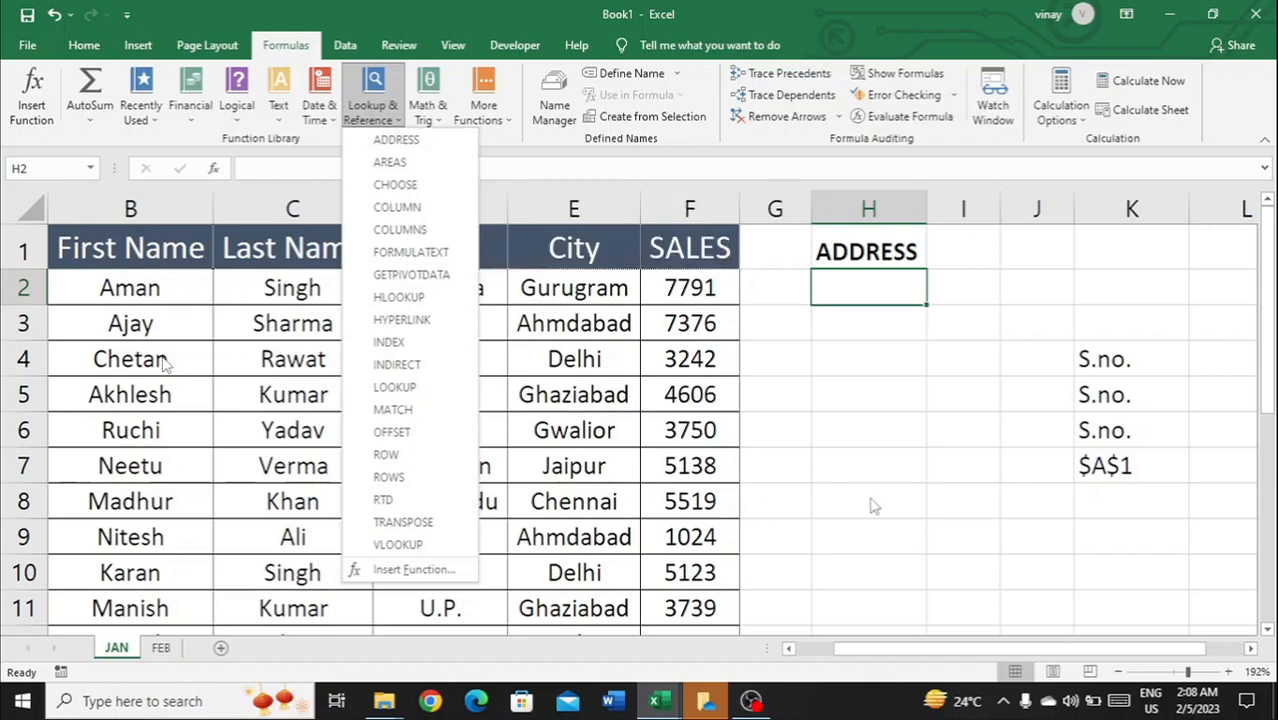
pyautogui.click(829, 391)
pyautogui.click(829, 391)
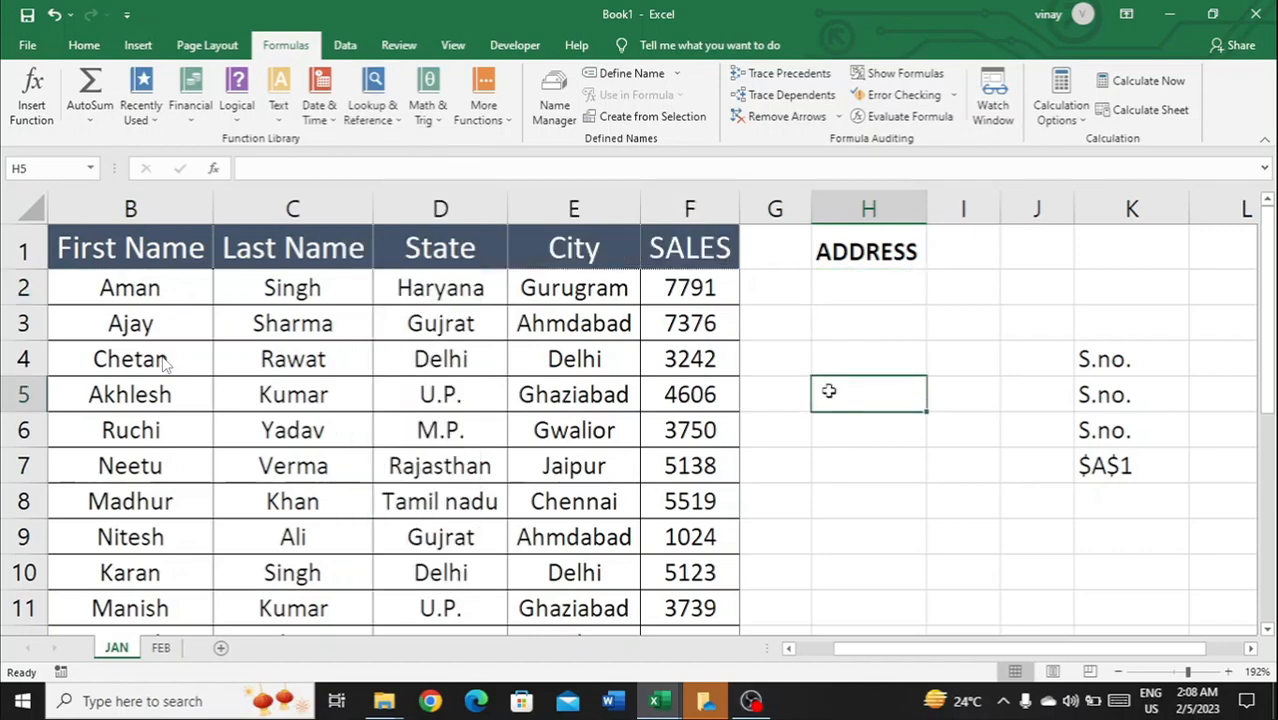
pyautogui.write('=ADD')
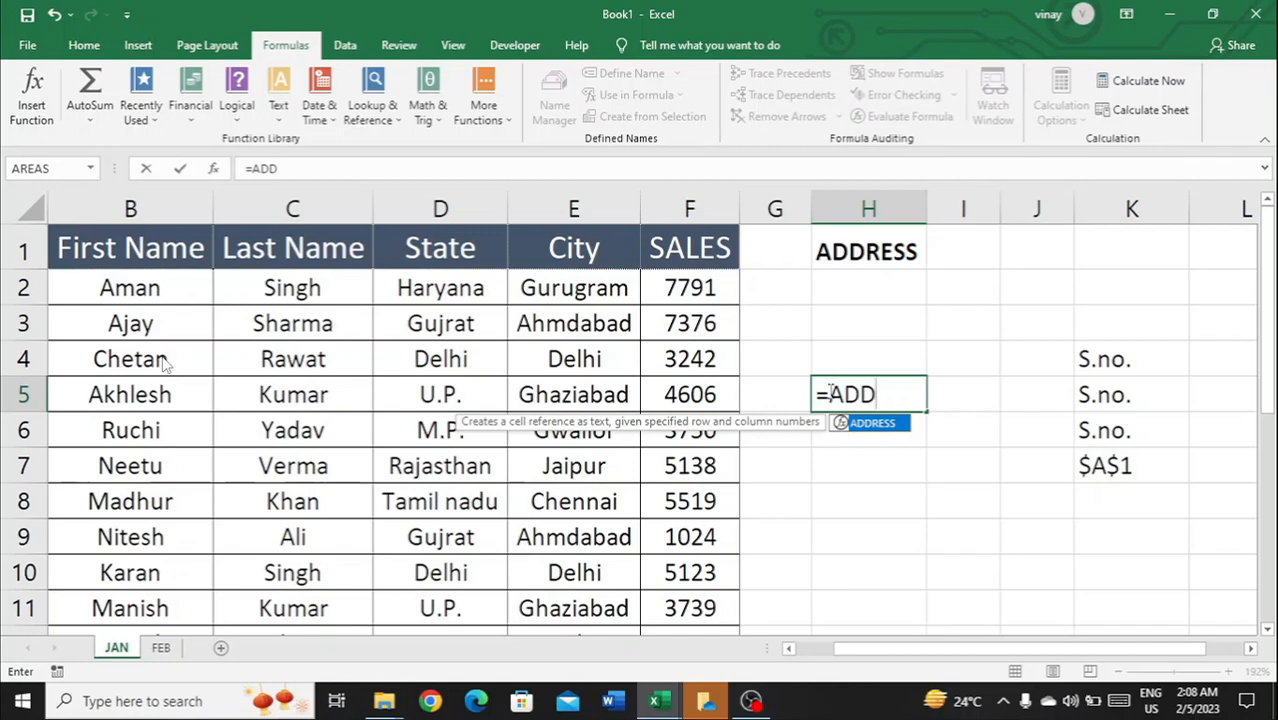
pyautogui.press('BackSpace')
pyautogui.press('BackSpace')
pyautogui.press('BackSpace')
pyautogui.press('BackSpace')
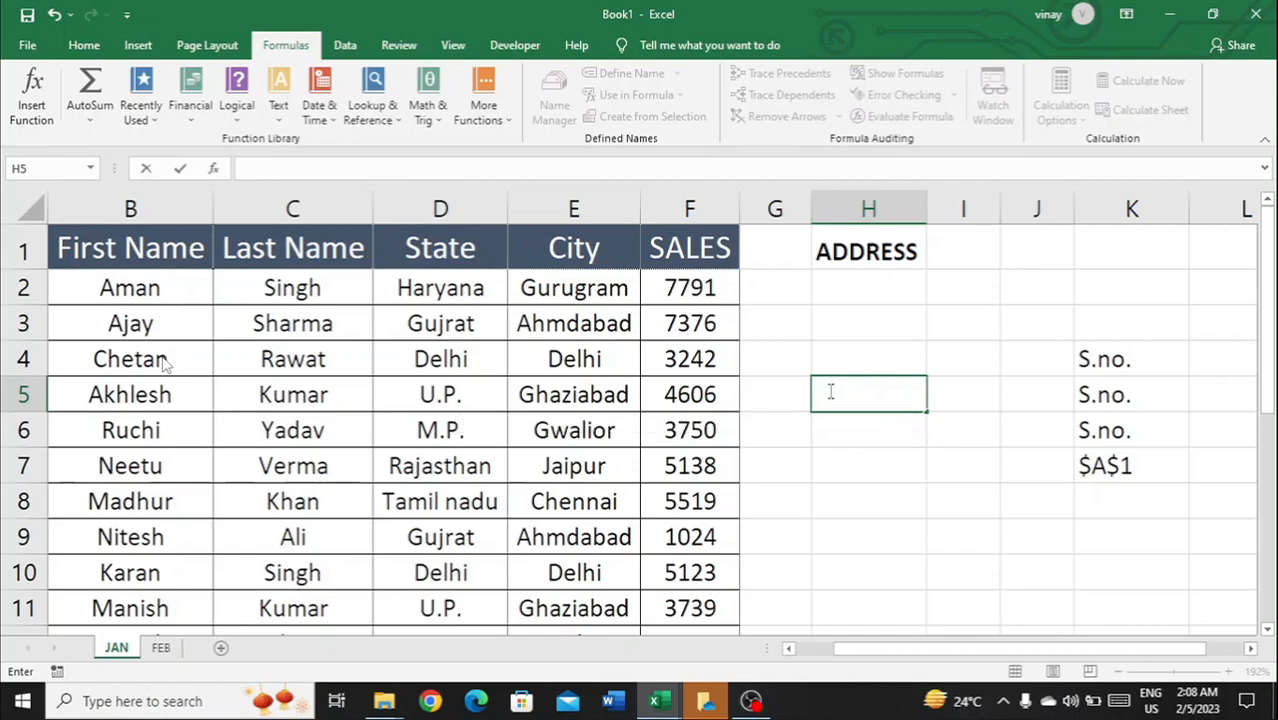
pyautogui.click(549, 302)
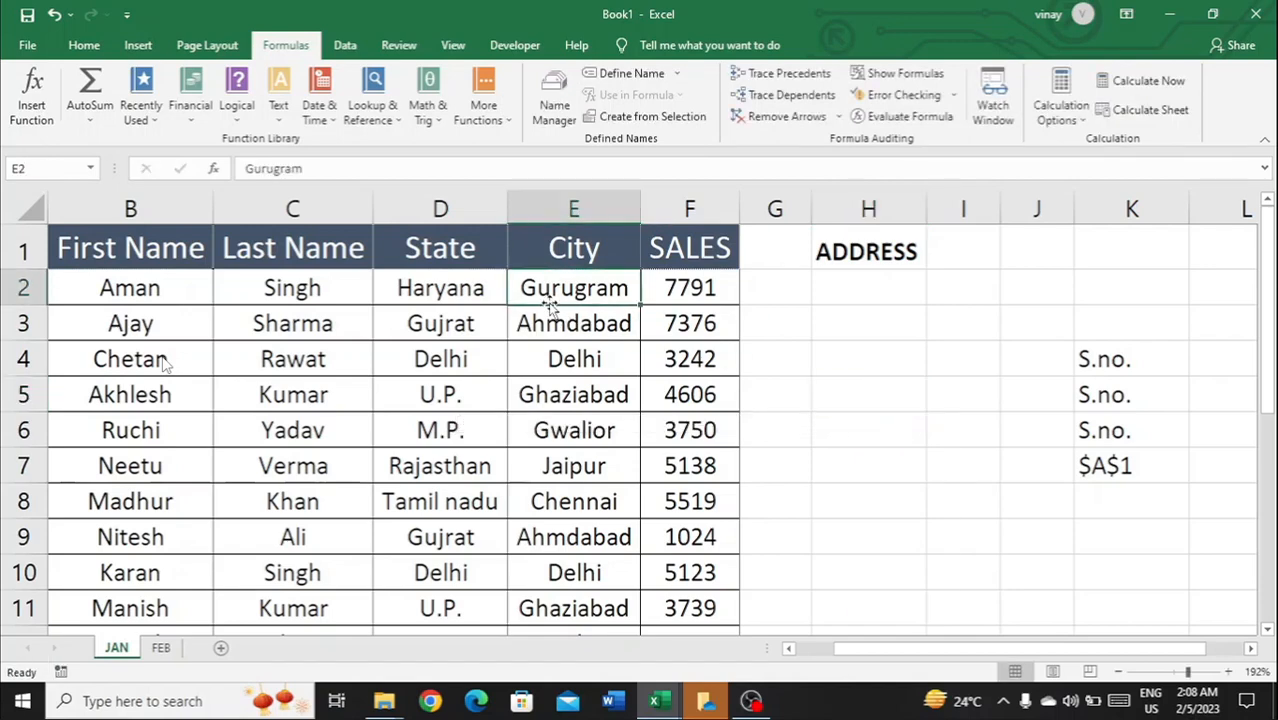
pyautogui.press('Right')
pyautogui.press('Right')
pyautogui.press('Right')
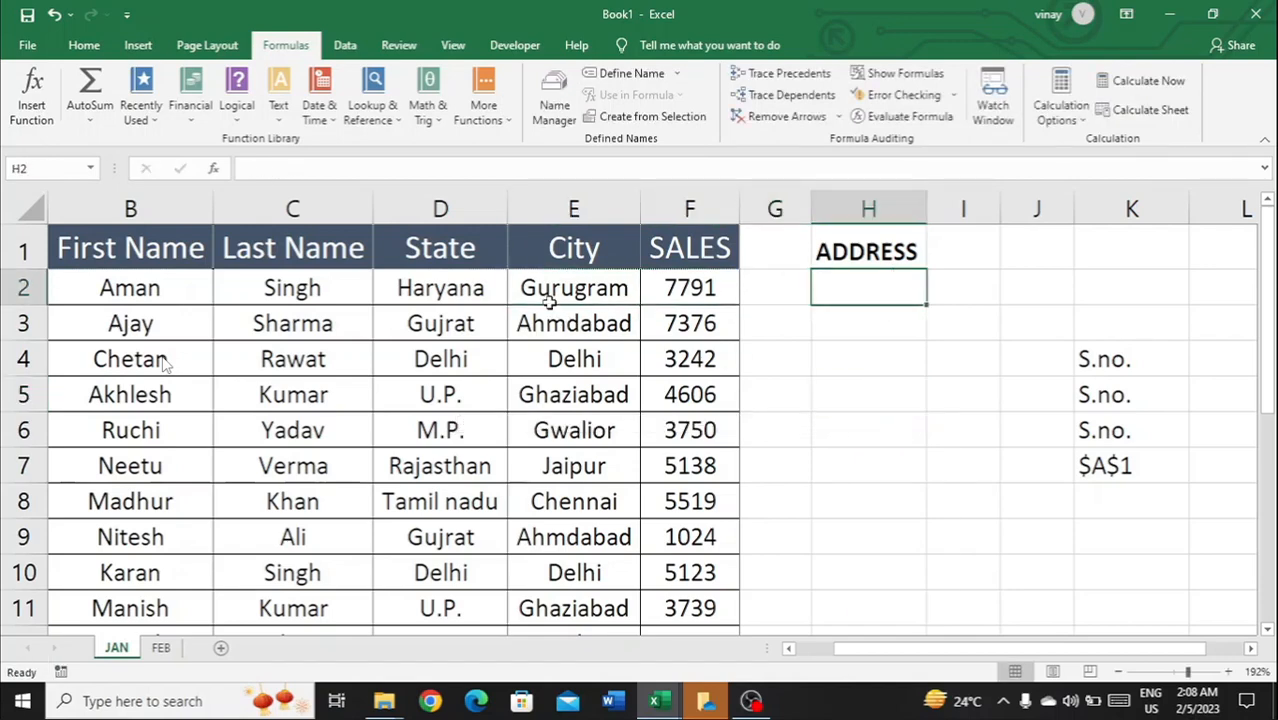
pyautogui.write('=')
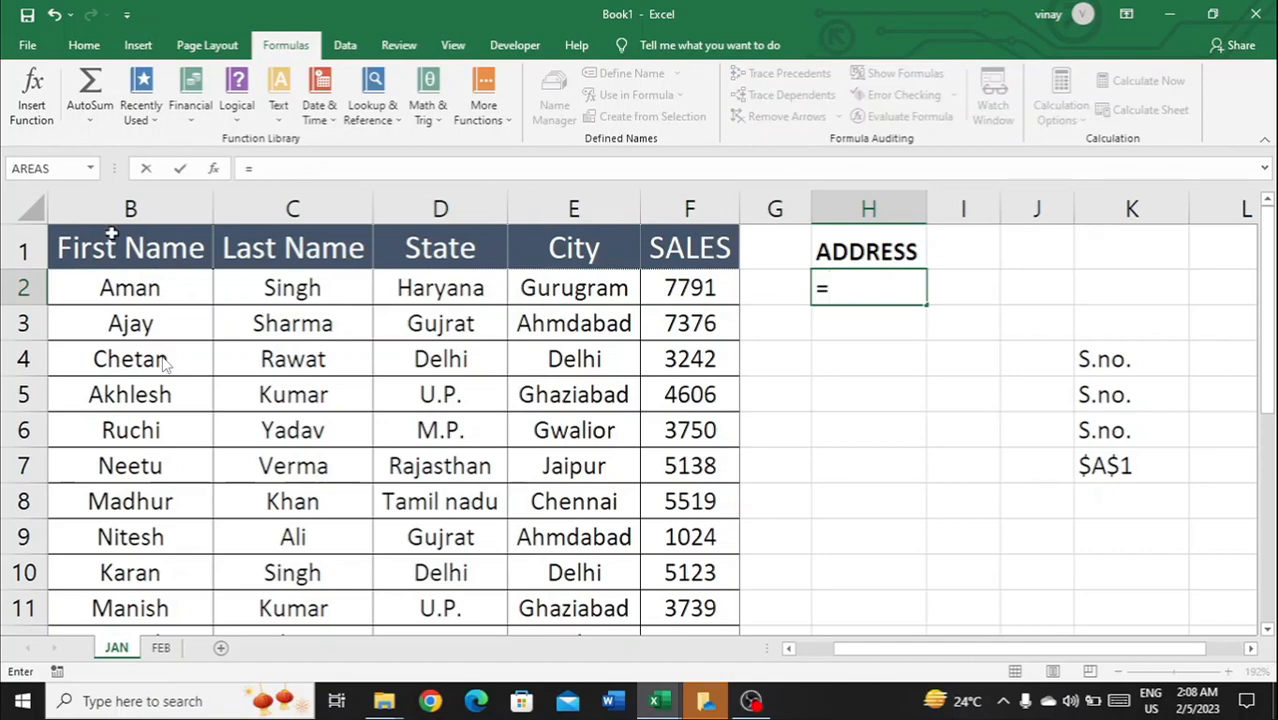
pyautogui.hscroll(-1, 117, 234)
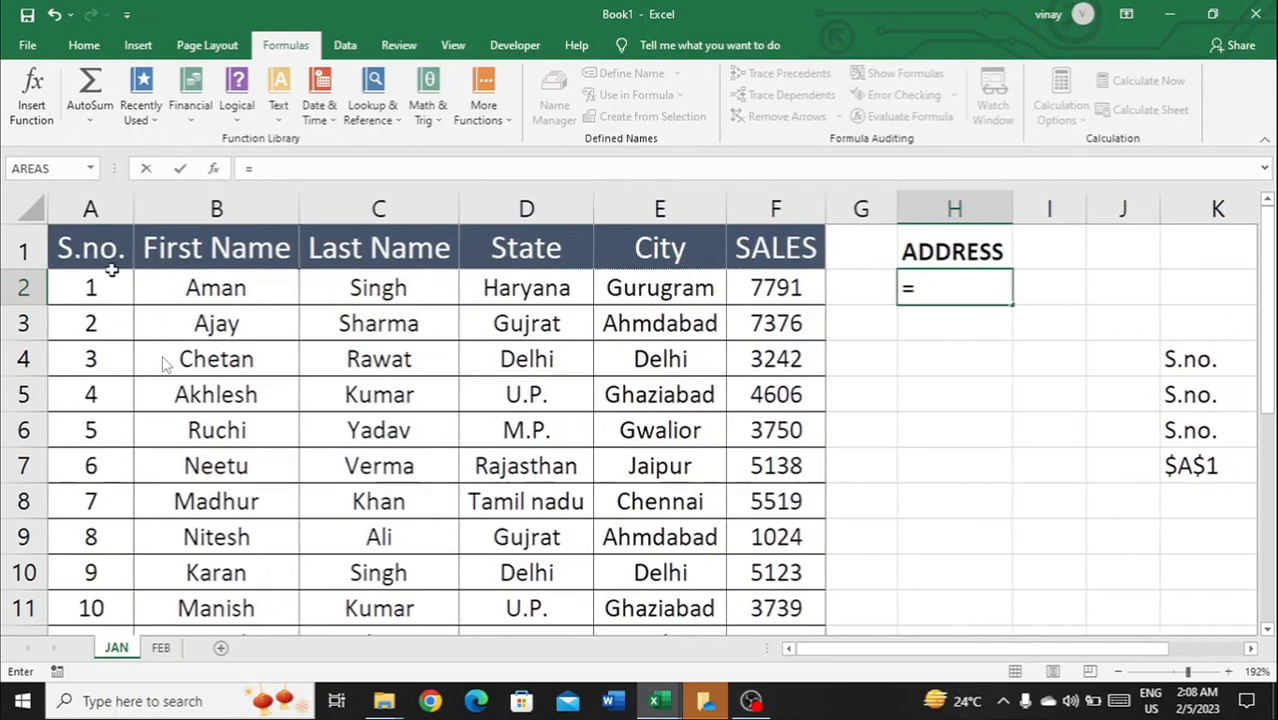
pyautogui.write('A1')
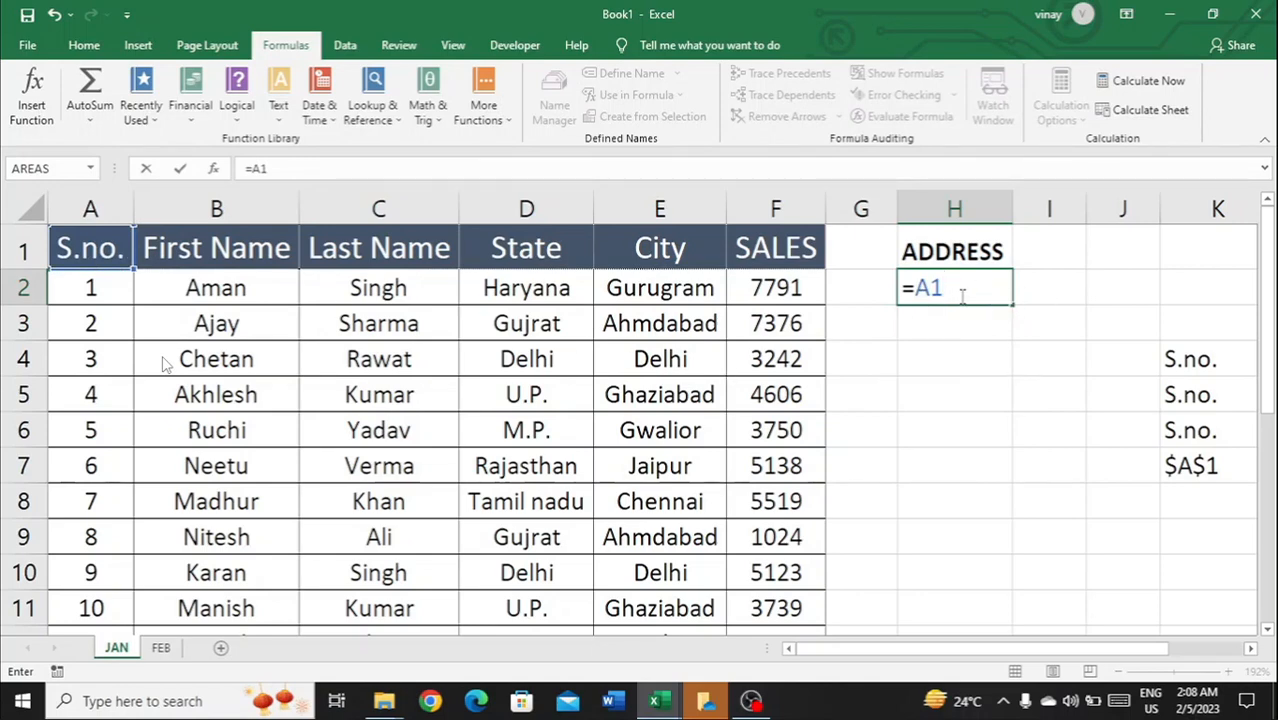
pyautogui.press('BackSpace')
pyautogui.press('BackSpace')
pyautogui.press('BackSpace')
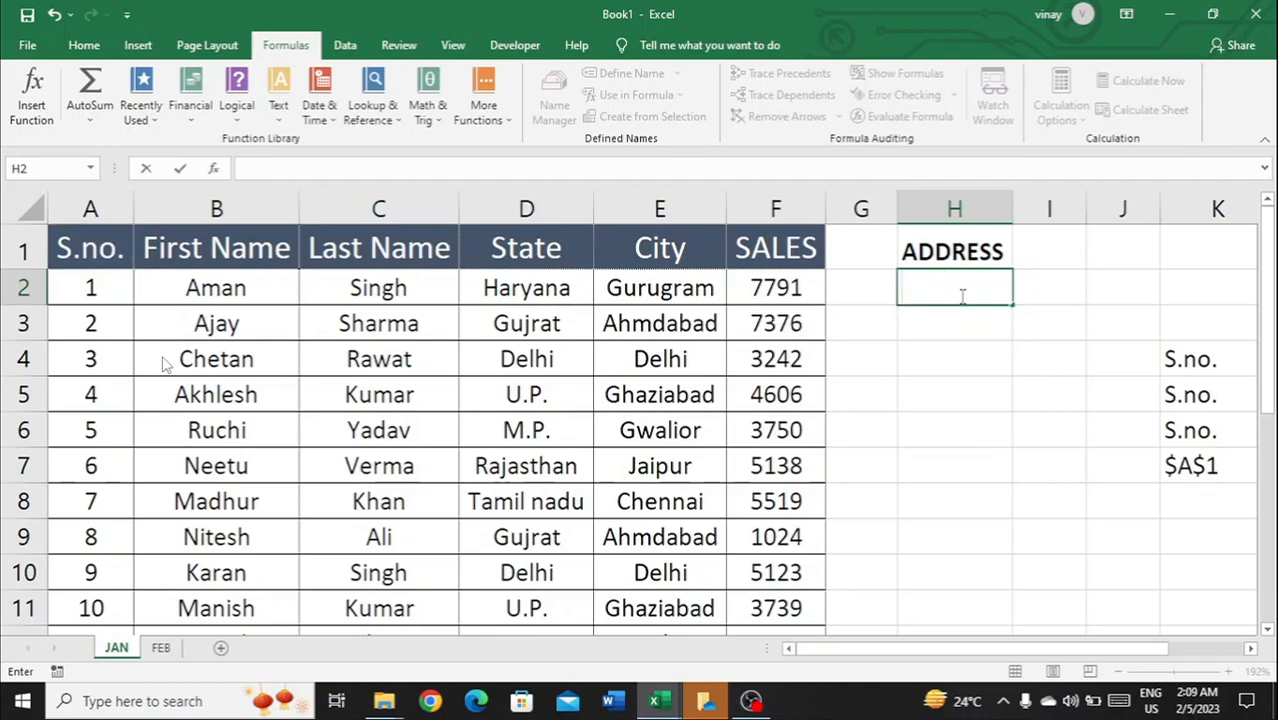
pyautogui.press('Escape')
# Step: Inspect the formula behind the existing entry in cell K4 and compare it with the table's first column
pyautogui.press('Down')
pyautogui.press('Down')
pyautogui.press('Right')
pyautogui.press('Right')
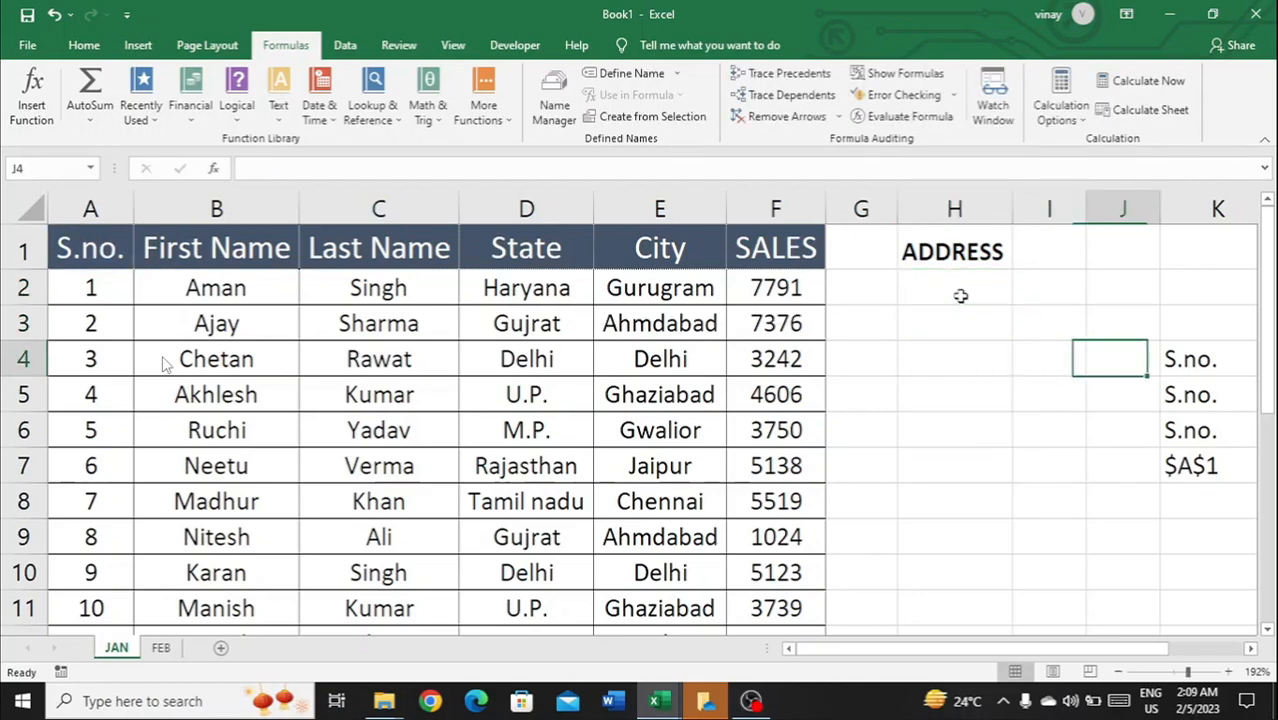
pyautogui.press('Right')
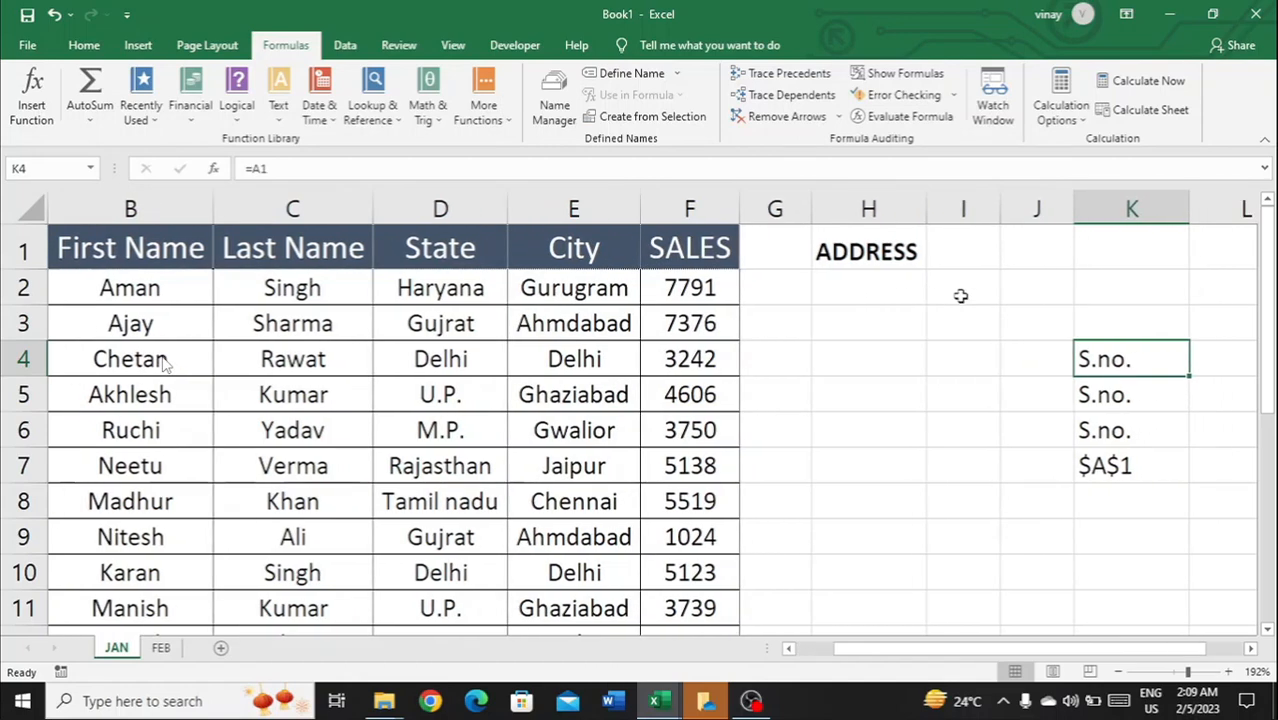
pyautogui.press('Left')
pyautogui.press('Right')
pyautogui.hscroll(-1, 504, 328)
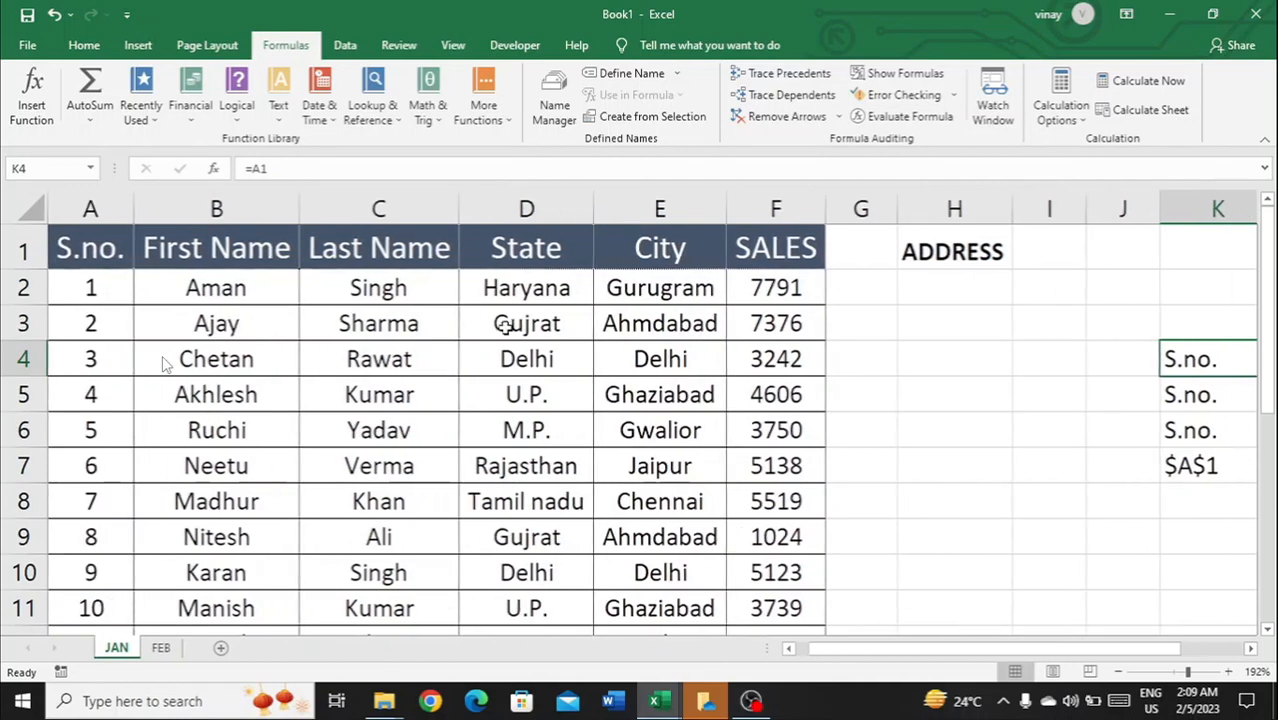
# Step: Enter the direct reference =C1 in cell H4 to return the Last Name header
pyautogui.click(938, 363)
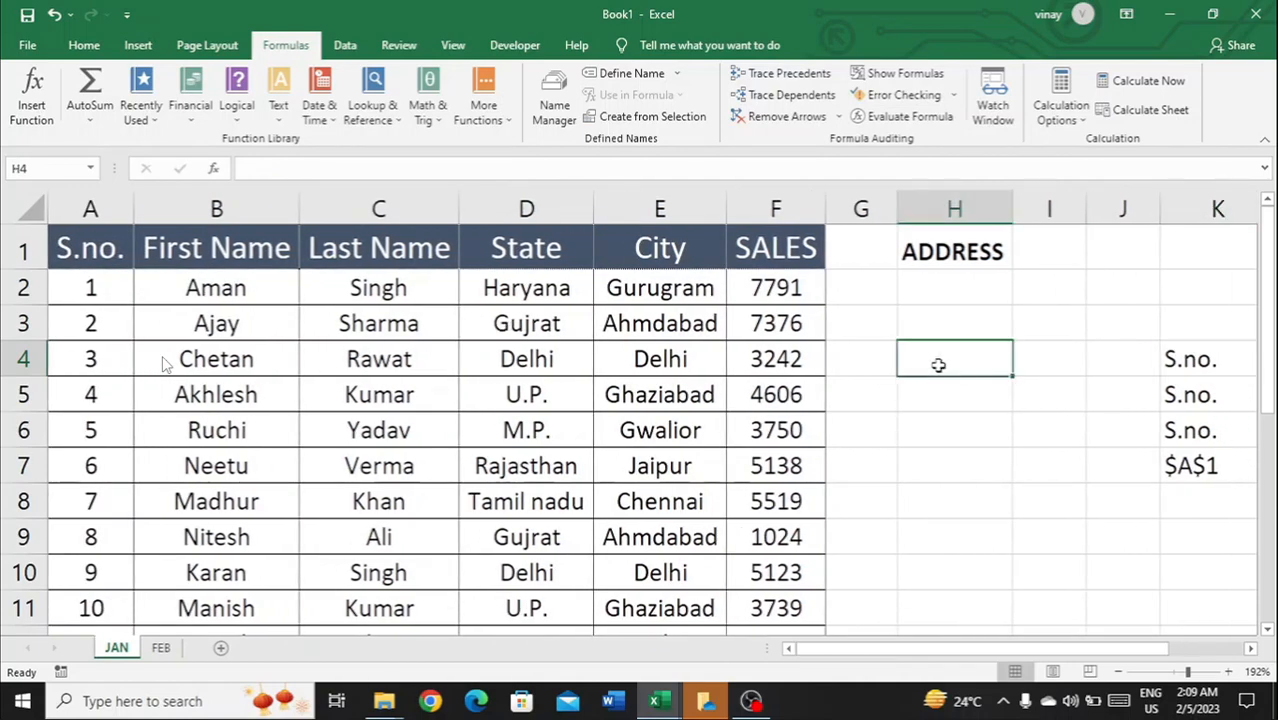
pyautogui.write('=')
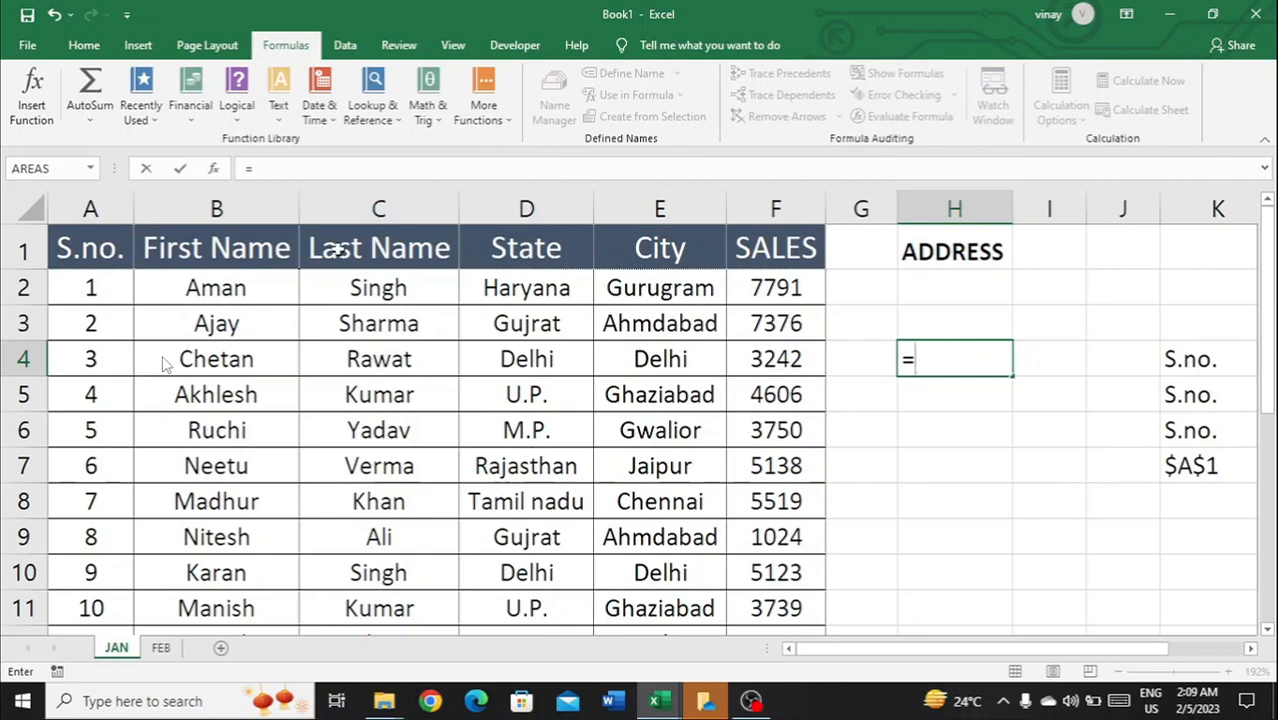
pyautogui.click(393, 251)
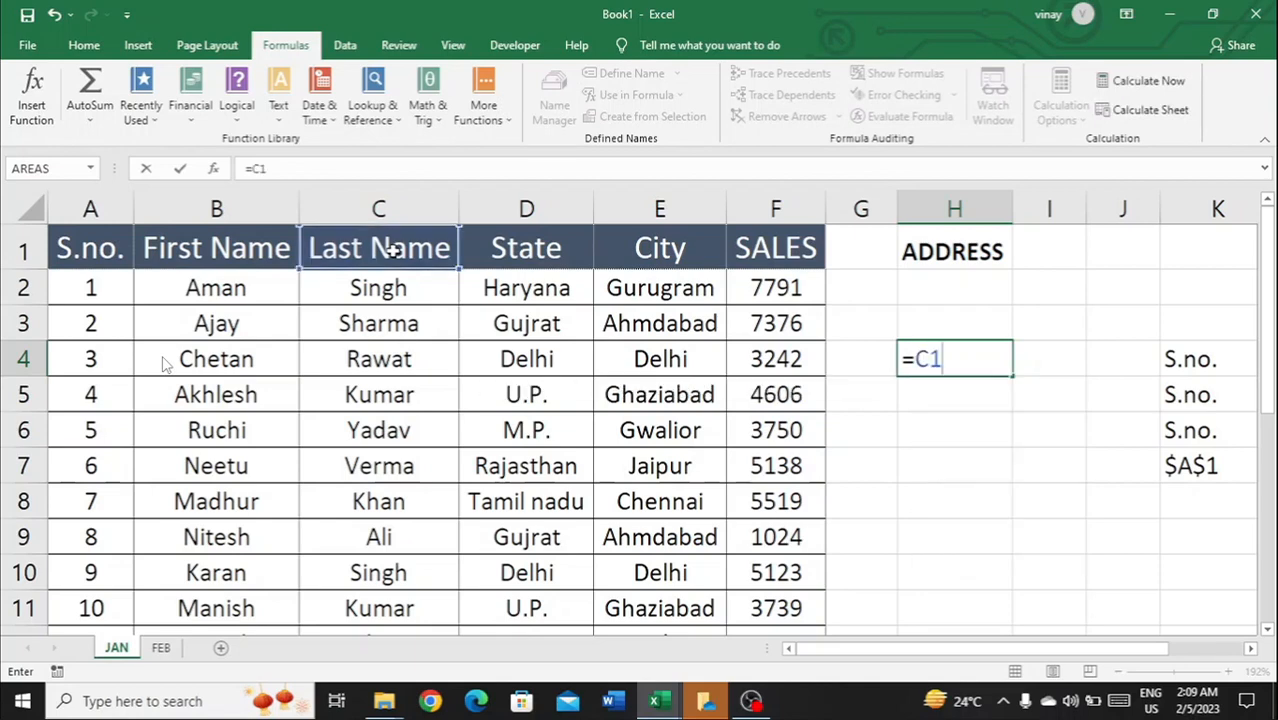
pyautogui.press('Return')
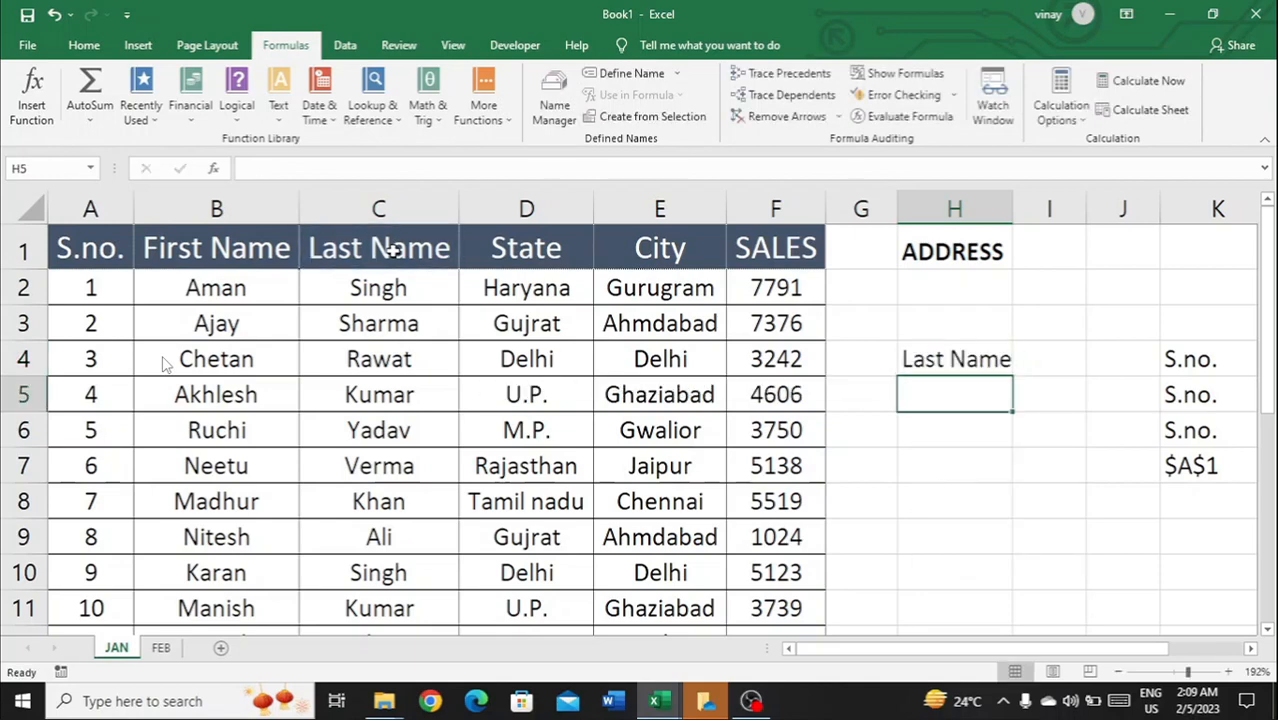
pyautogui.press('Up')
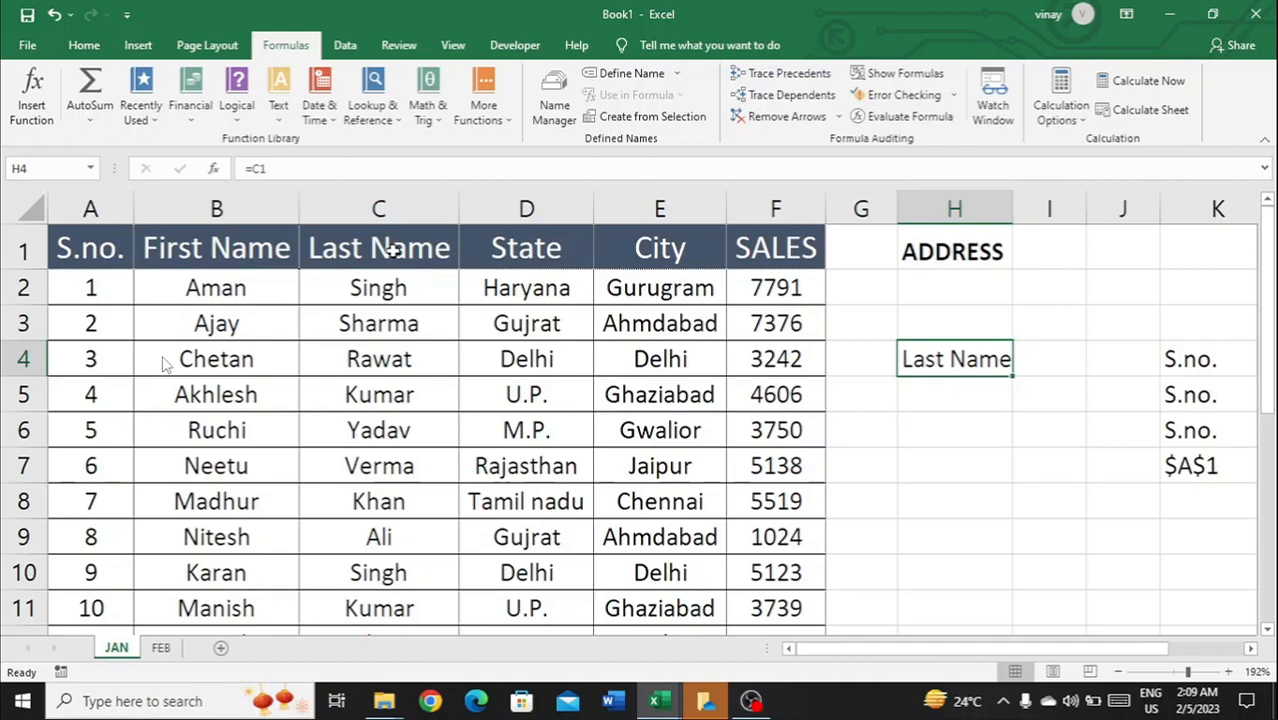
# Step: Enter =INDIRECT("C1") in cell H5 to return the Last Name header from a text reference, and review the formula
pyautogui.press('Down')
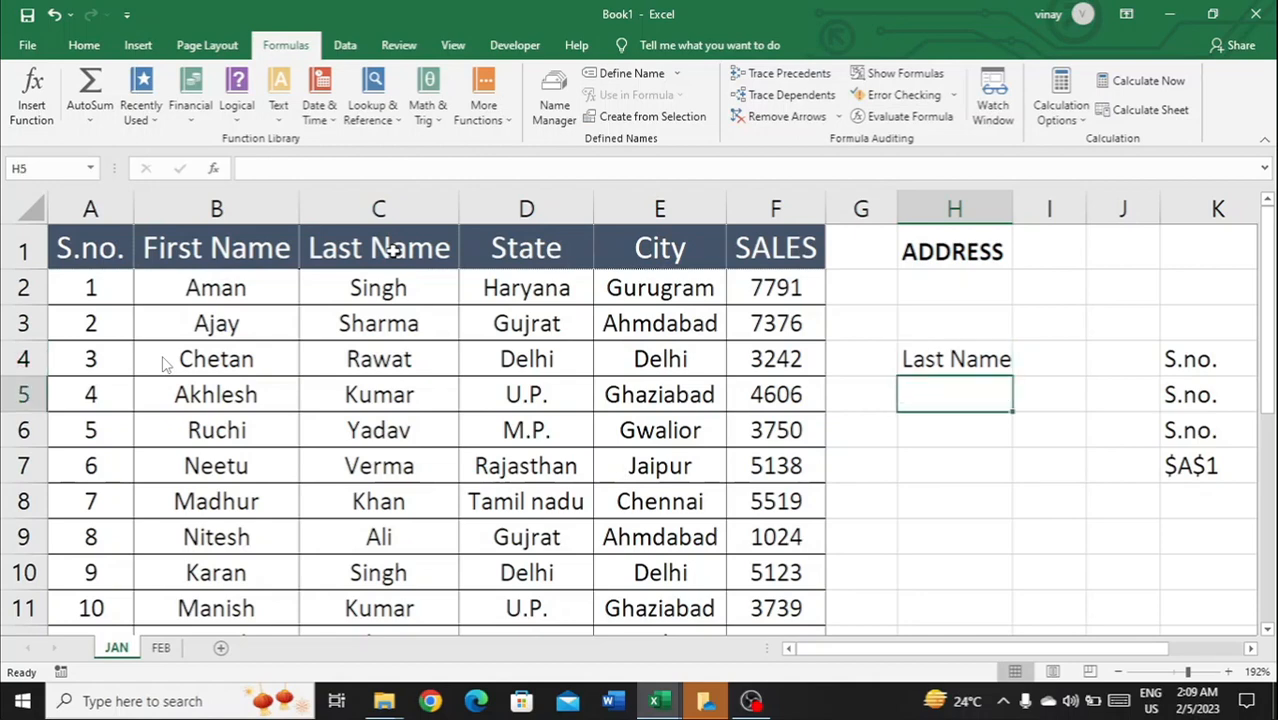
pyautogui.write('=')
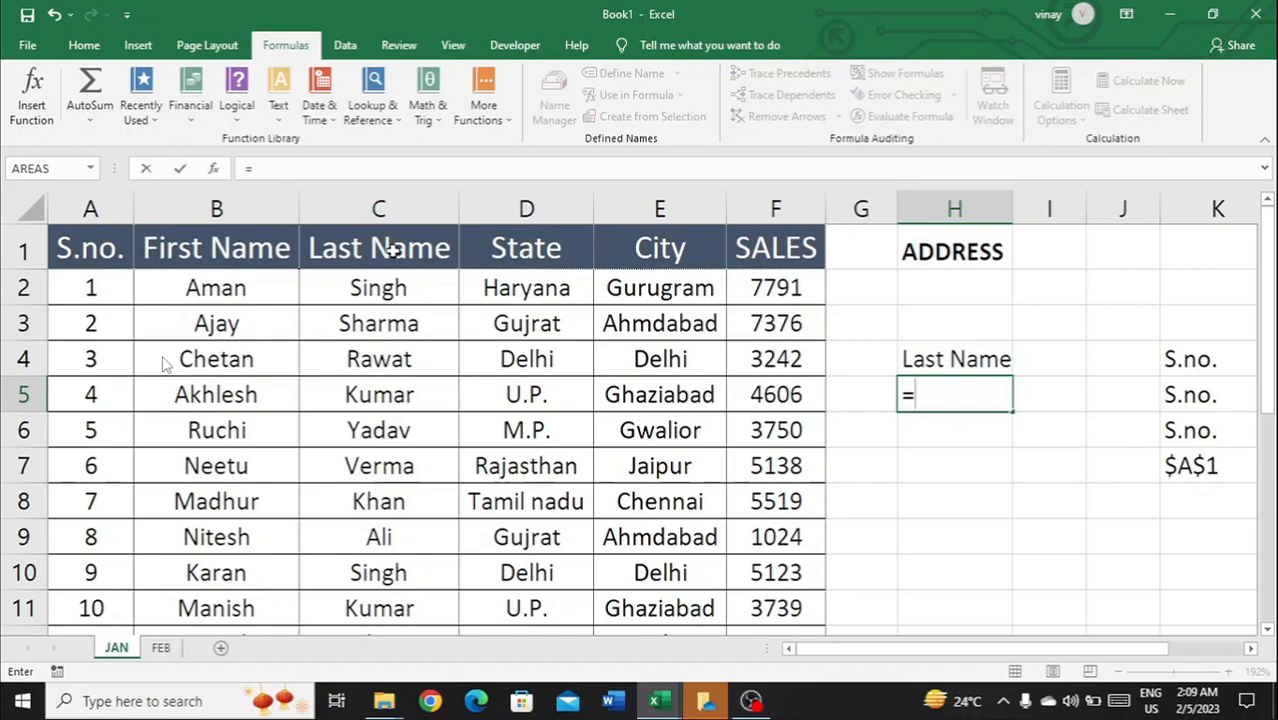
pyautogui.write('IND')
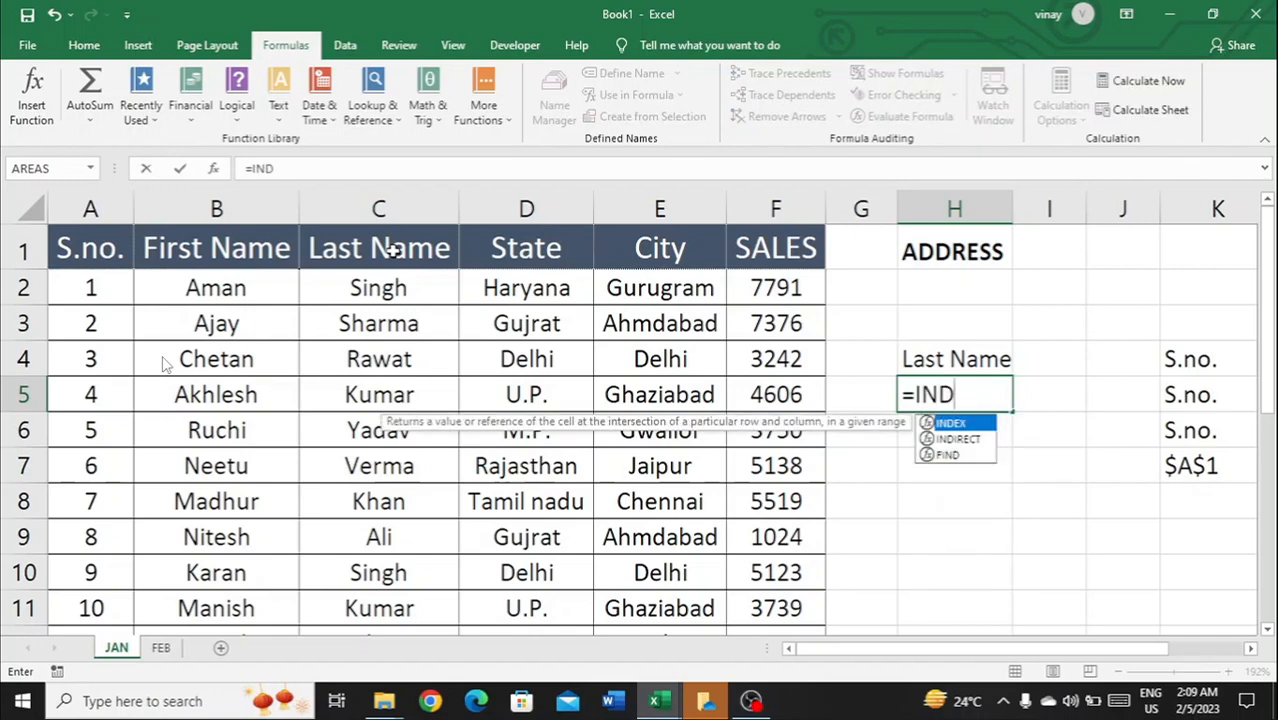
pyautogui.write('IRECT(')
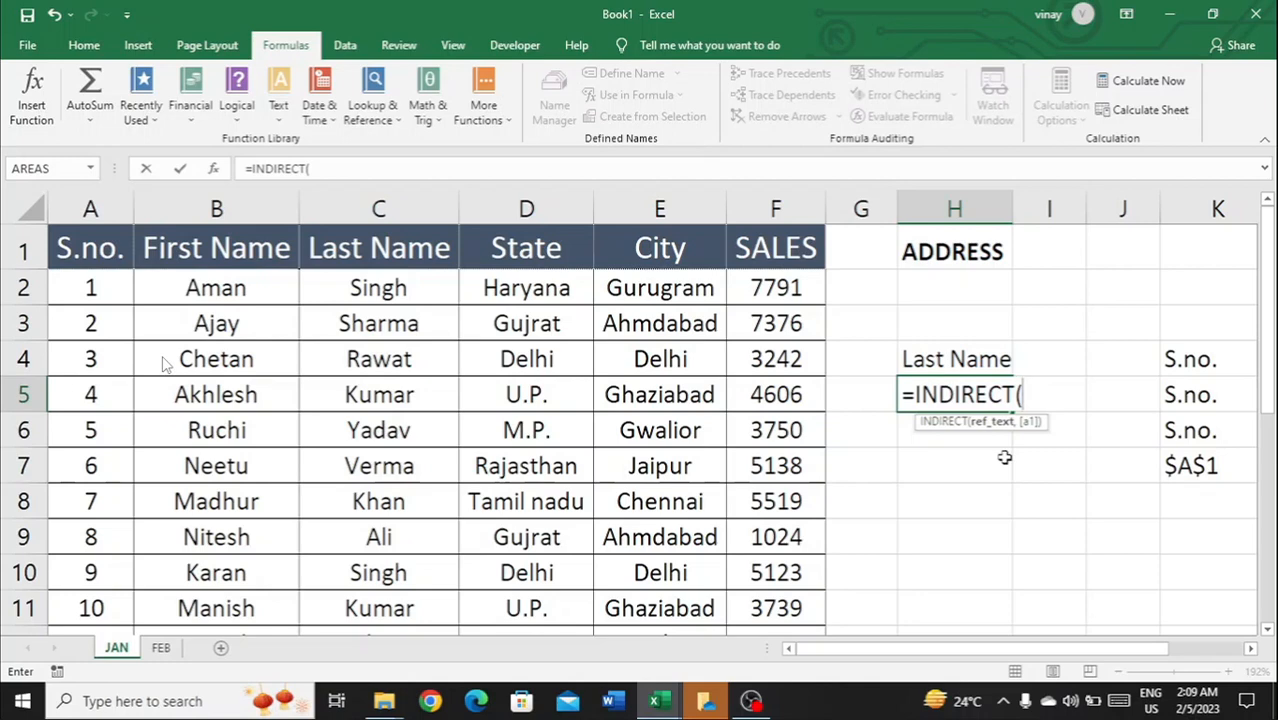
pyautogui.write('"')
pyautogui.write('C1"')
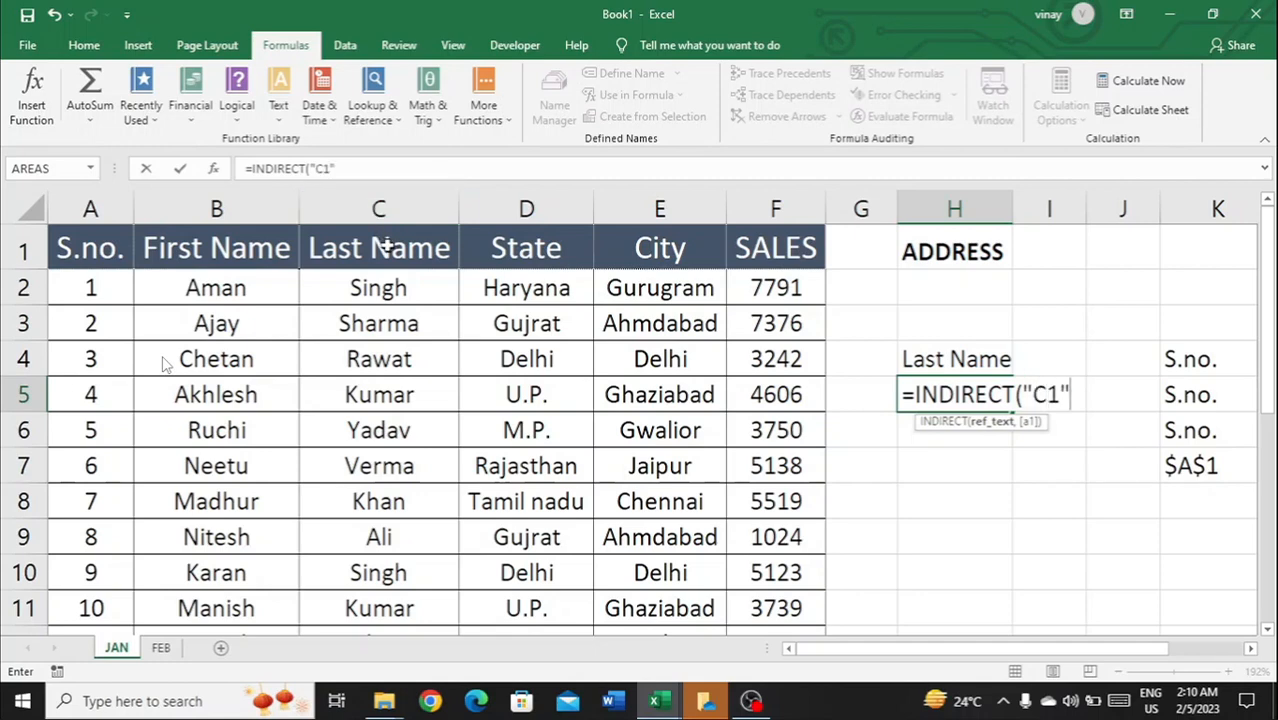
pyautogui.write(')')
pyautogui.press('Return')
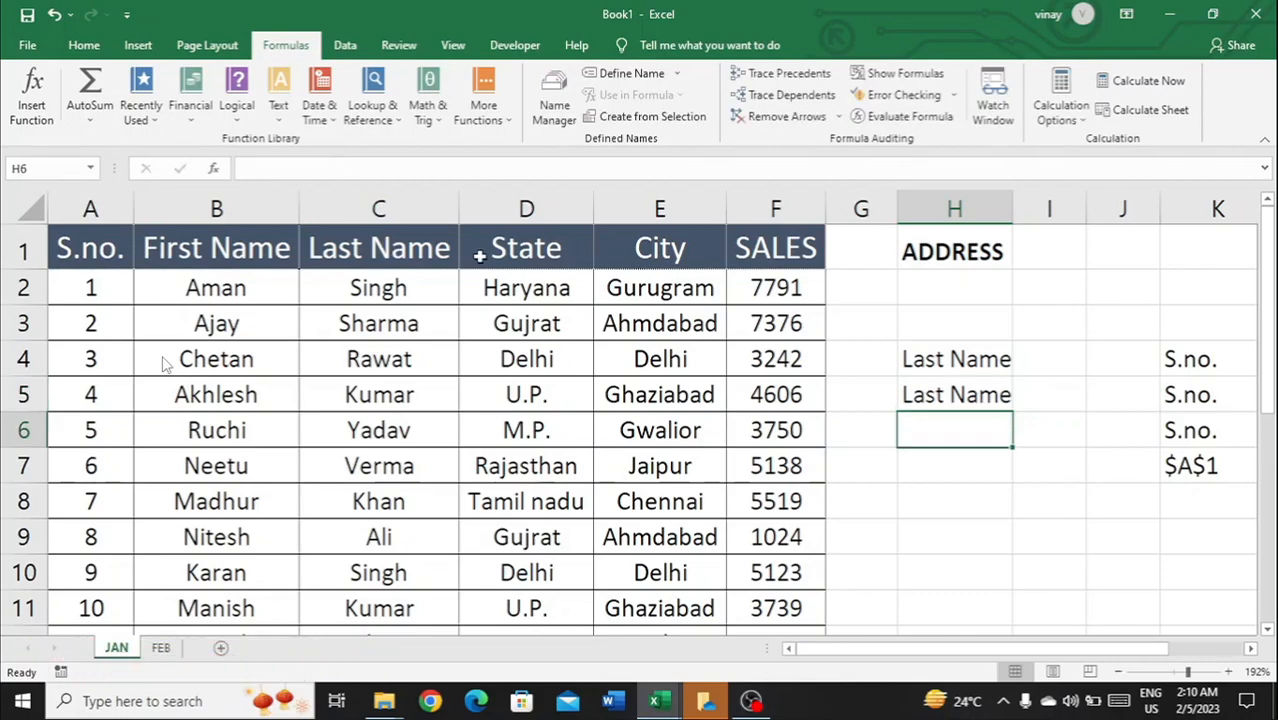
pyautogui.scroll(2, 165, 365)
pyautogui.hscroll(-1, 480, 257)
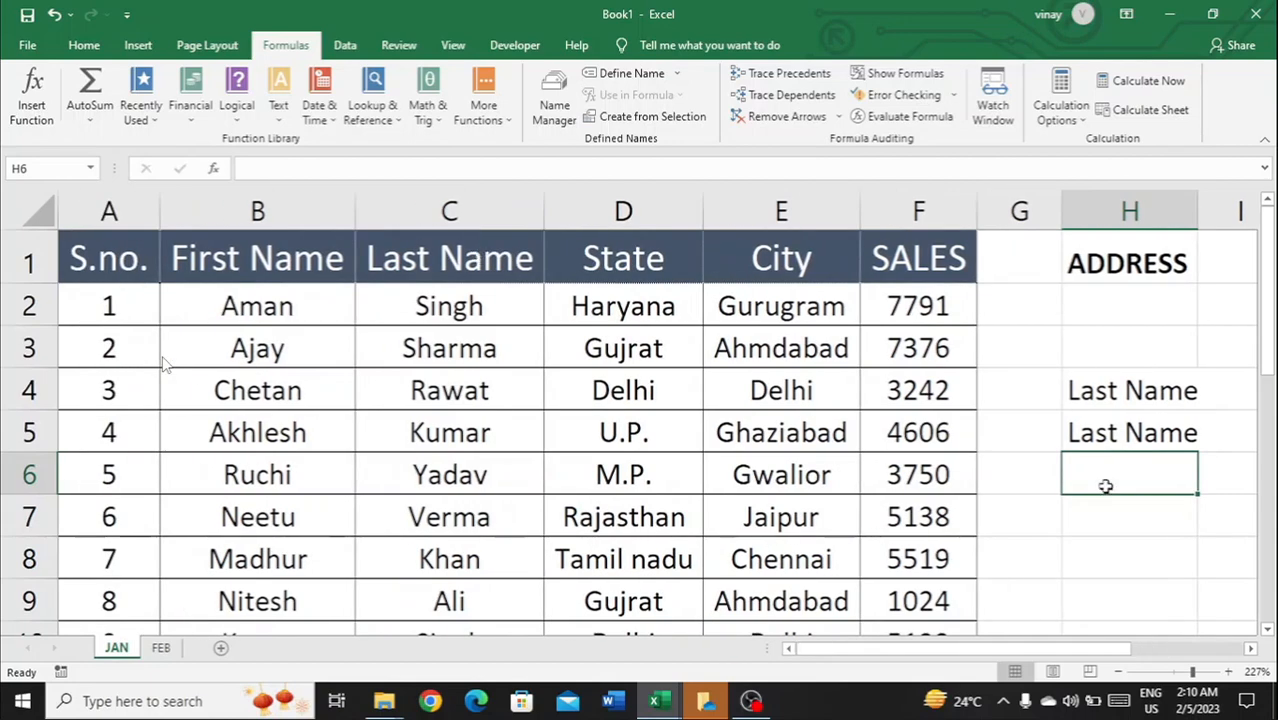
pyautogui.click(1117, 432)
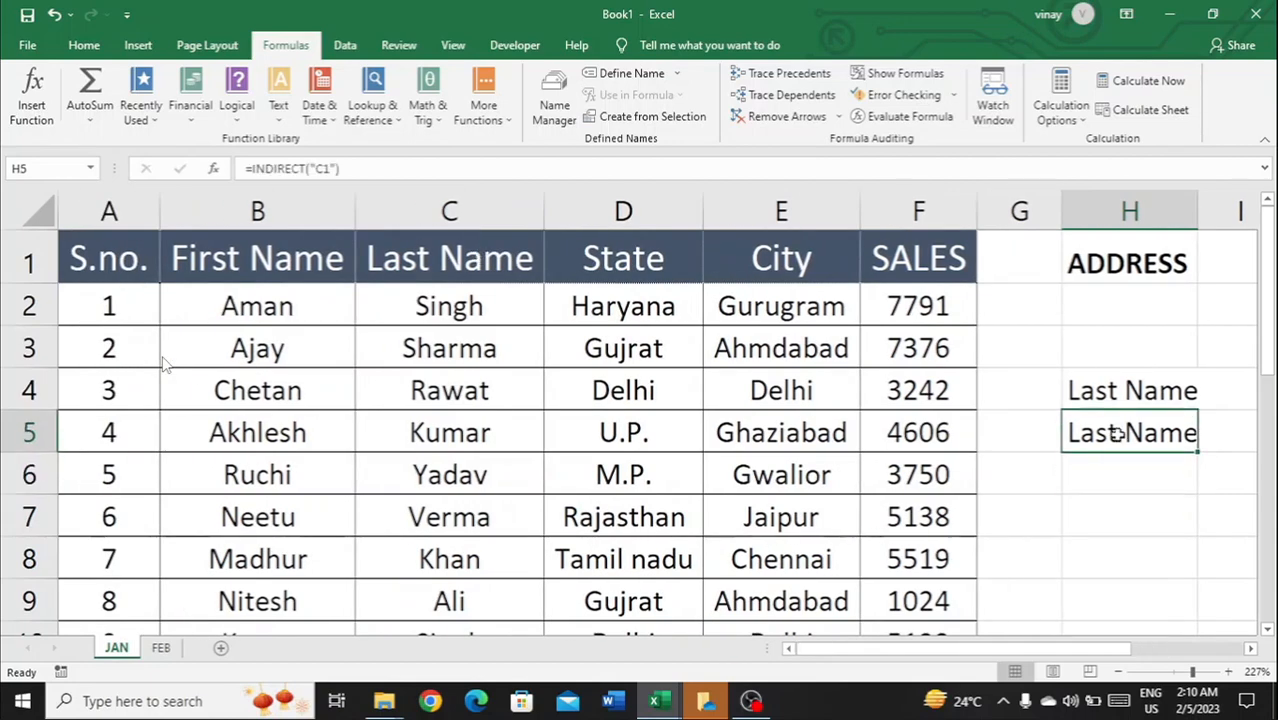
# Step: Start an ADDRESS formula in cell H6, below the INDIRECT result
pyautogui.click(1160, 460)
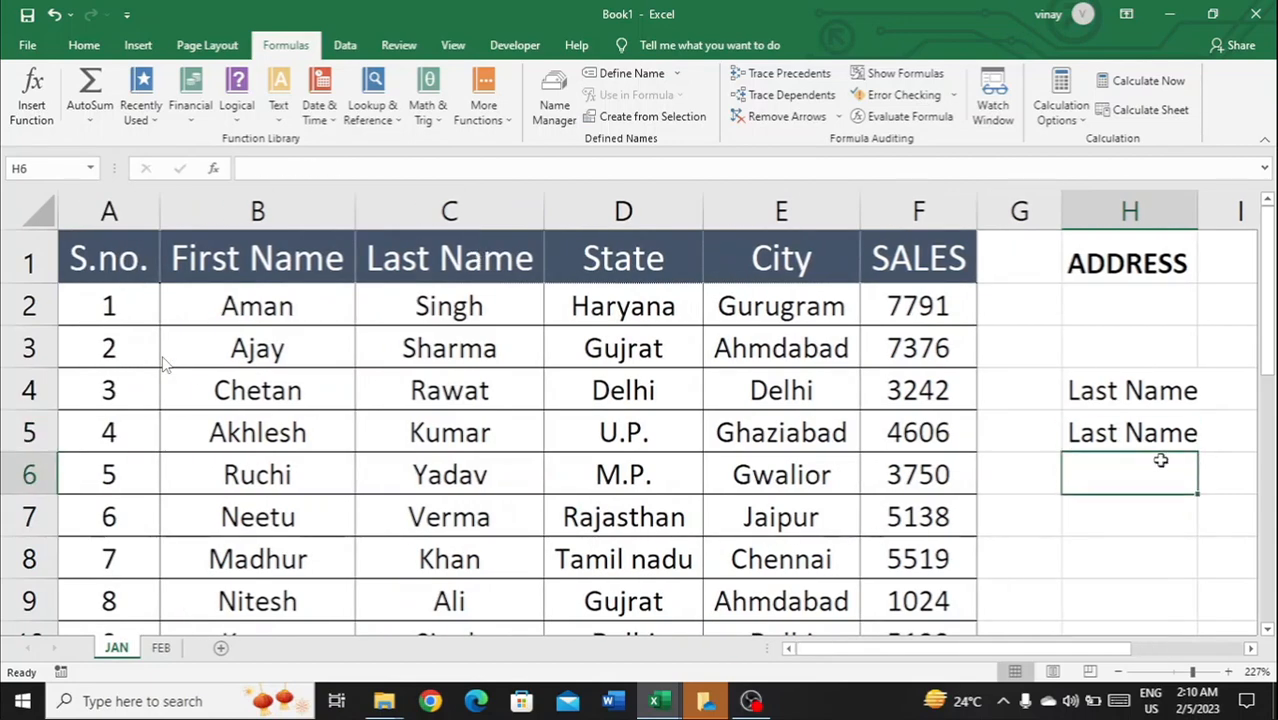
pyautogui.write('=')
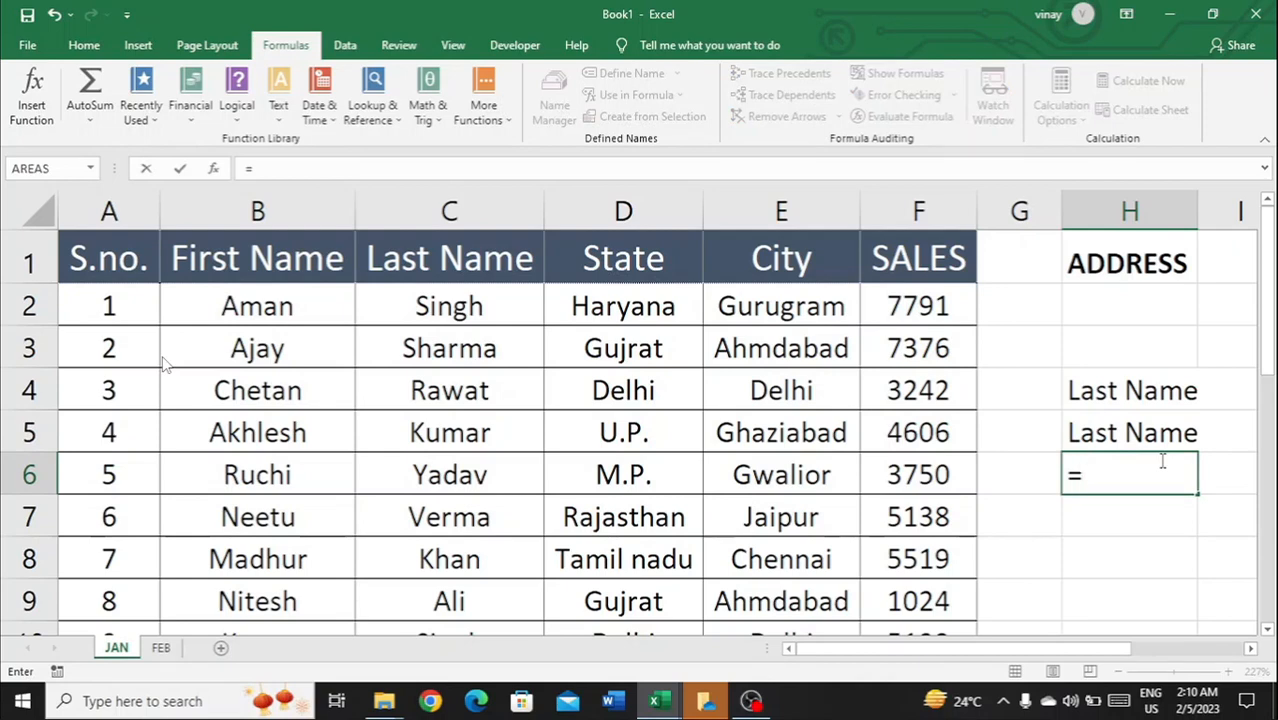
pyautogui.write('ADDR')
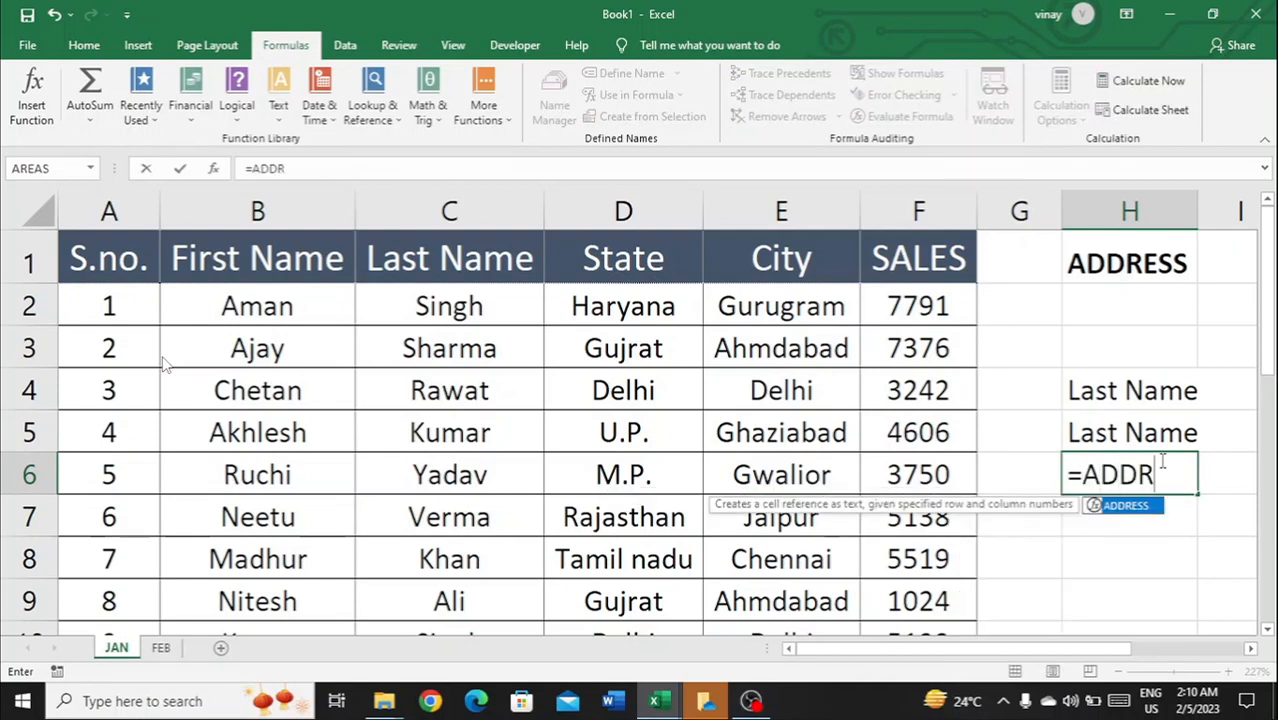
pyautogui.write('ESS')
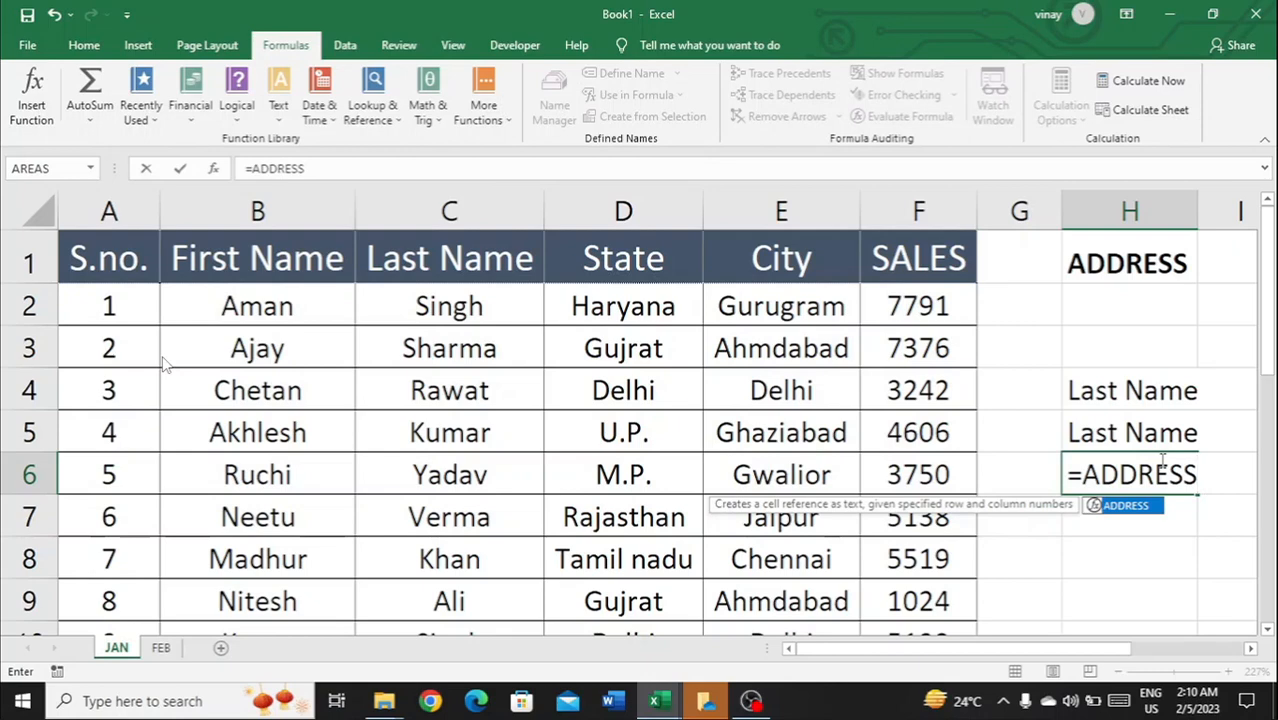
pyautogui.write('(')
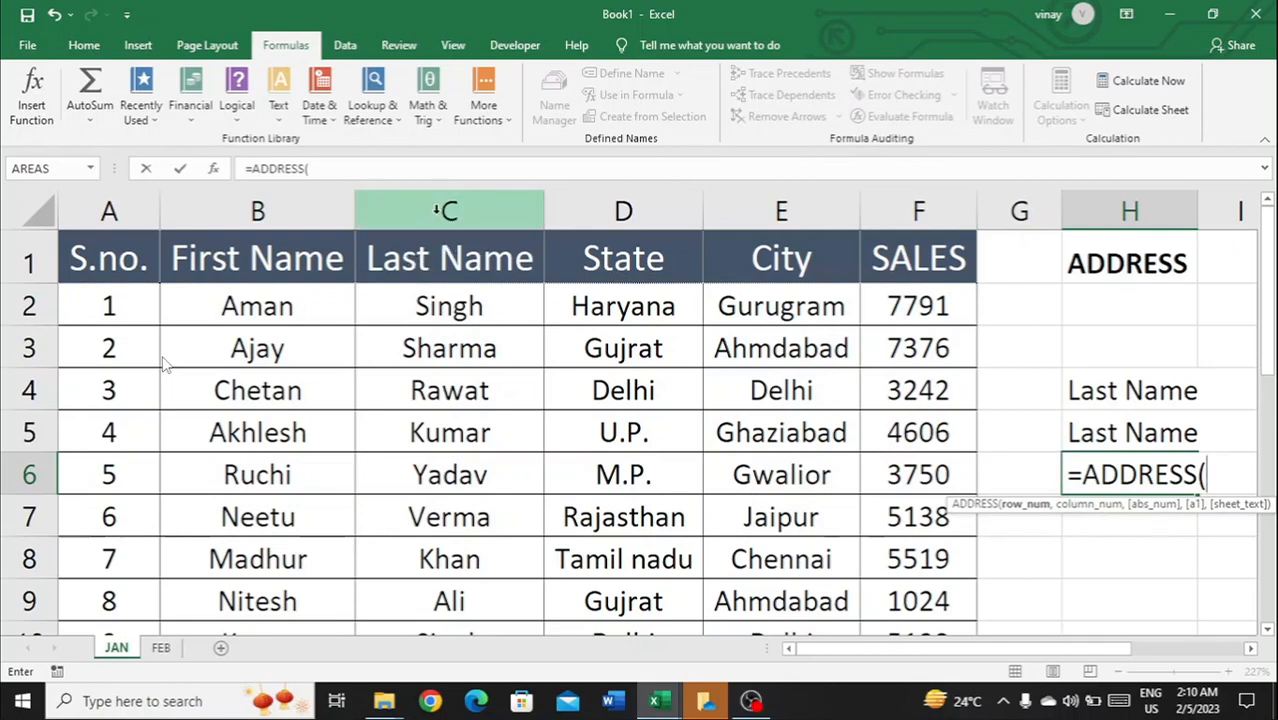
# Step: Try column C, row 1, columns A to C and cell C1 as the formula's first argument, and clear the reference
pyautogui.click(437, 210)
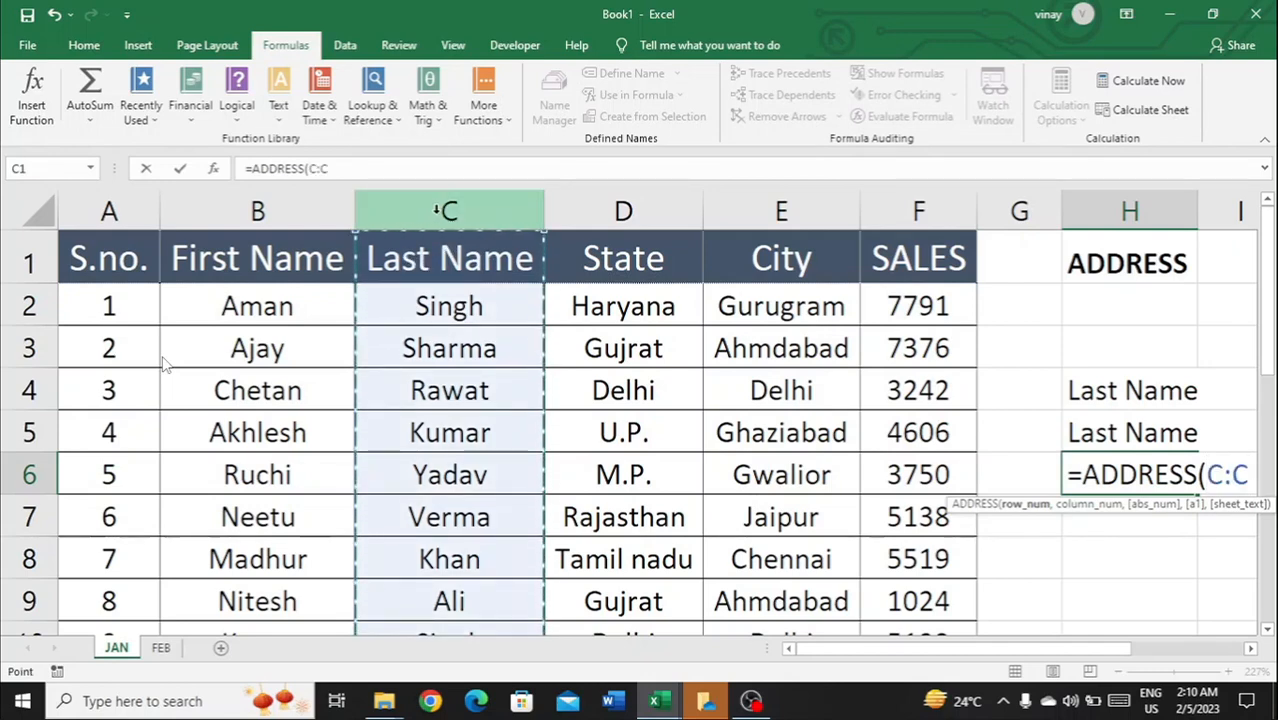
pyautogui.click(24, 246)
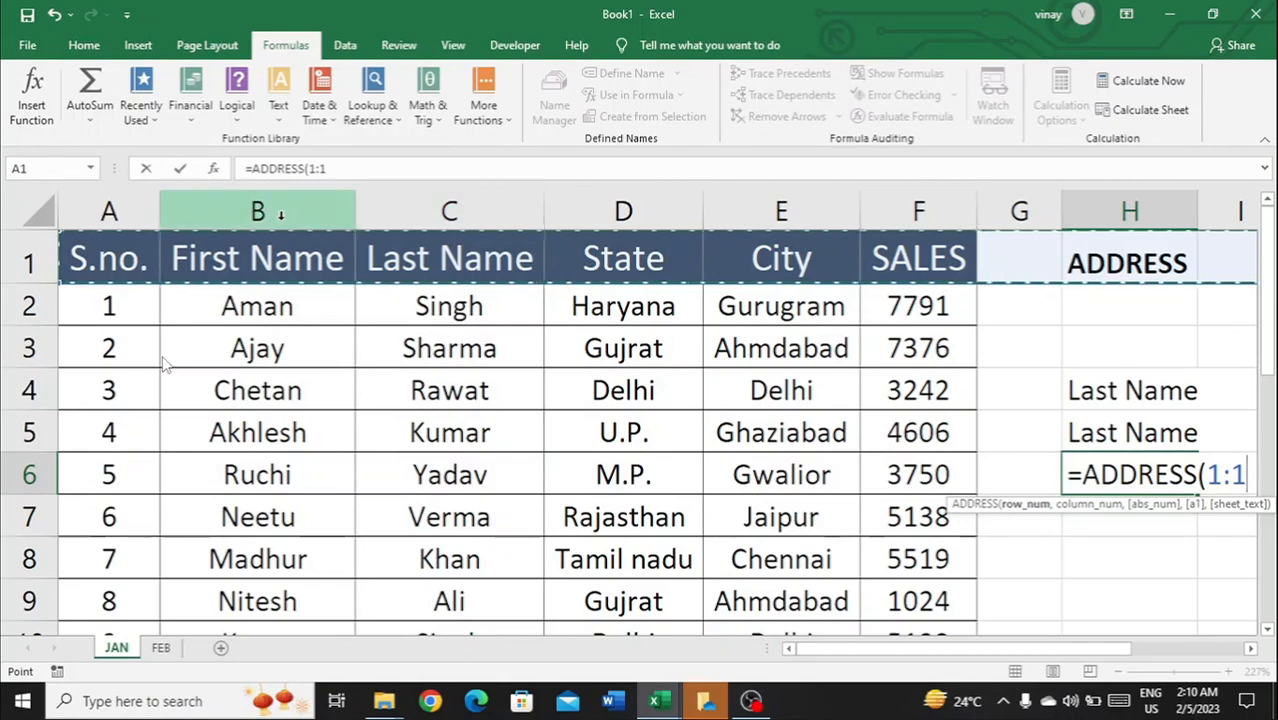
pyautogui.keyDown('shift'); pyautogui.click(408, 205); pyautogui.keyUp('shift')
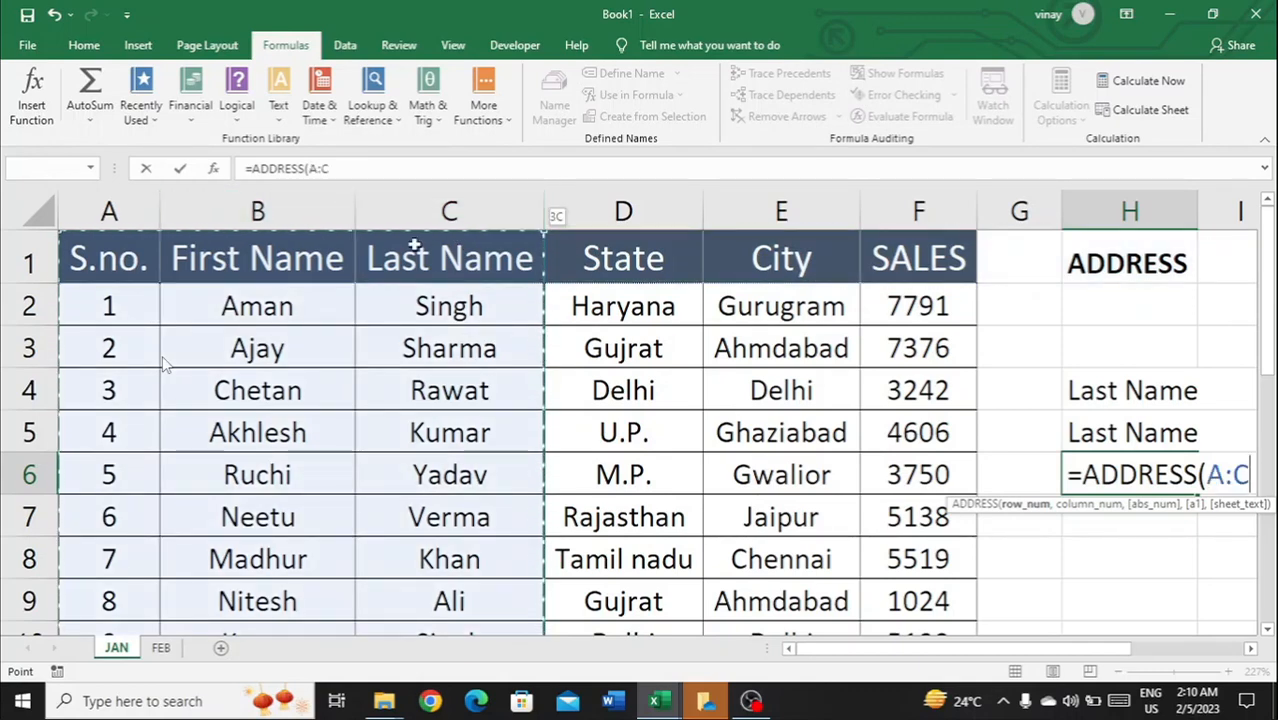
pyautogui.click(413, 248)
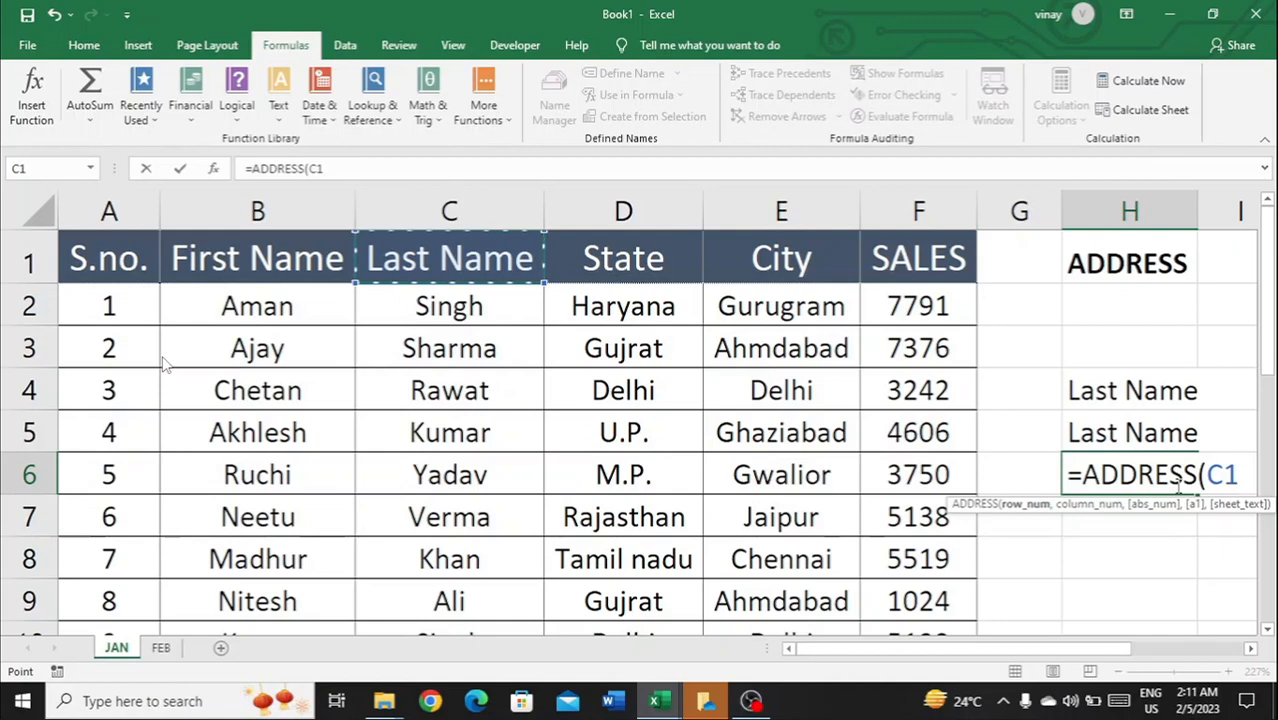
pyautogui.press('BackSpace')
pyautogui.press('BackSpace')
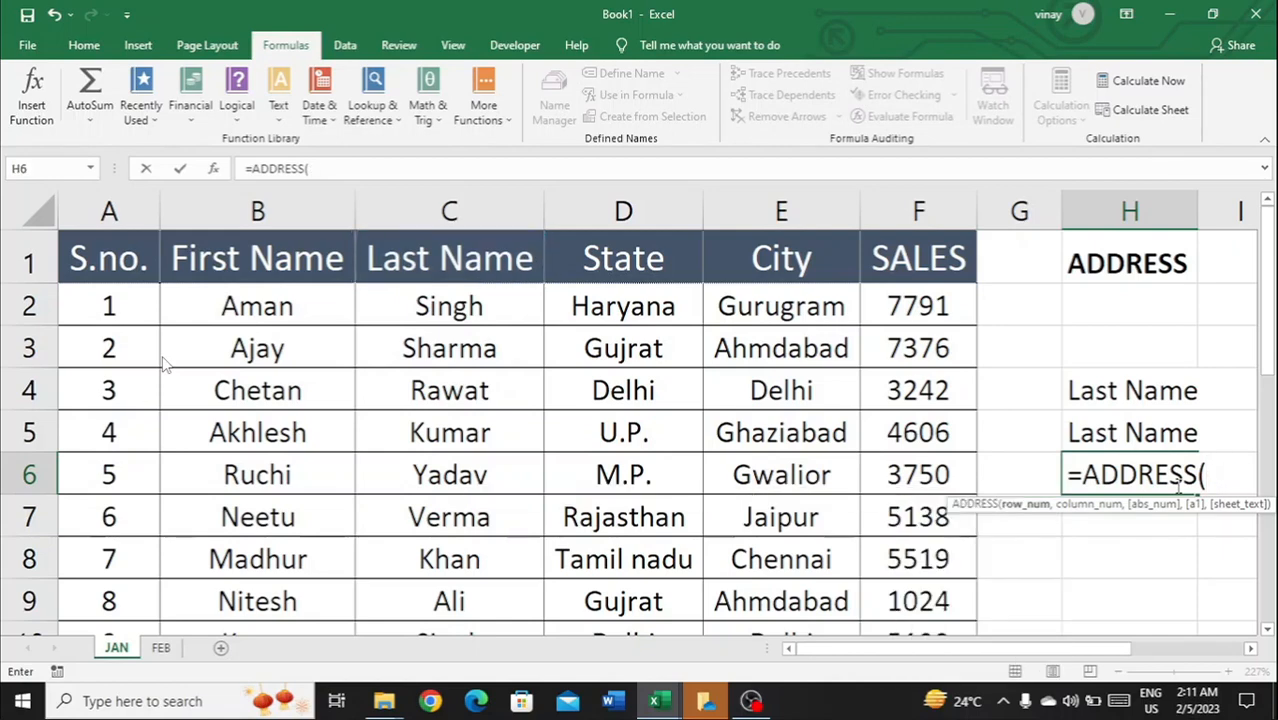
# Step: Give the ADDRESS formula row number 1 and column number 3, entering it in H6 as =ADDRESS(1,3,\)
pyautogui.write(',')
pyautogui.press('BackSpace')
pyautogui.write('1,')
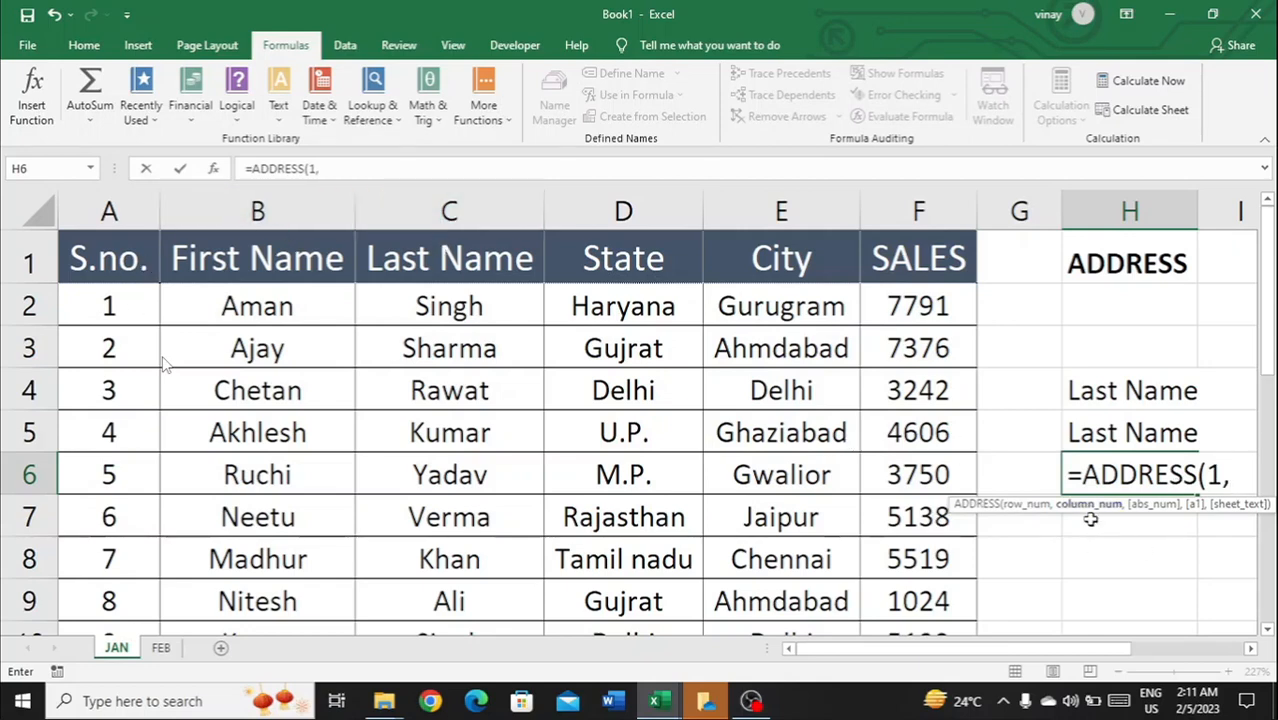
pyautogui.write('3,')
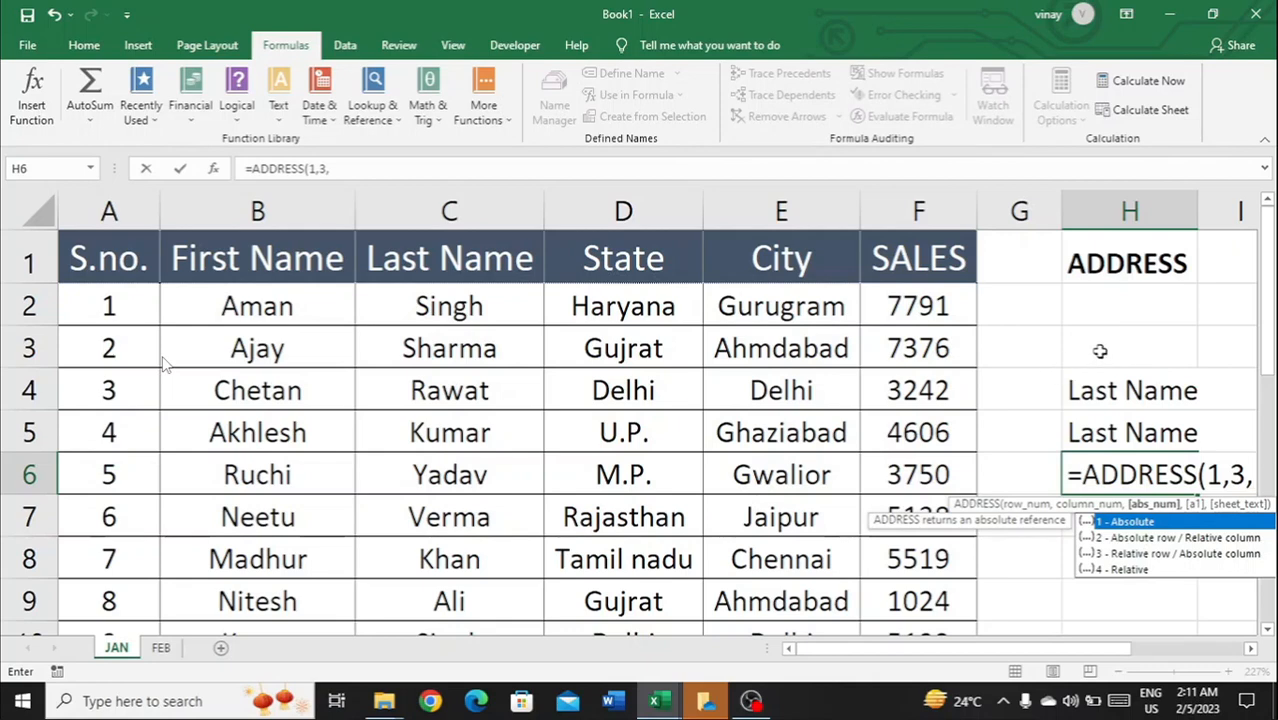
pyautogui.press('Escape')
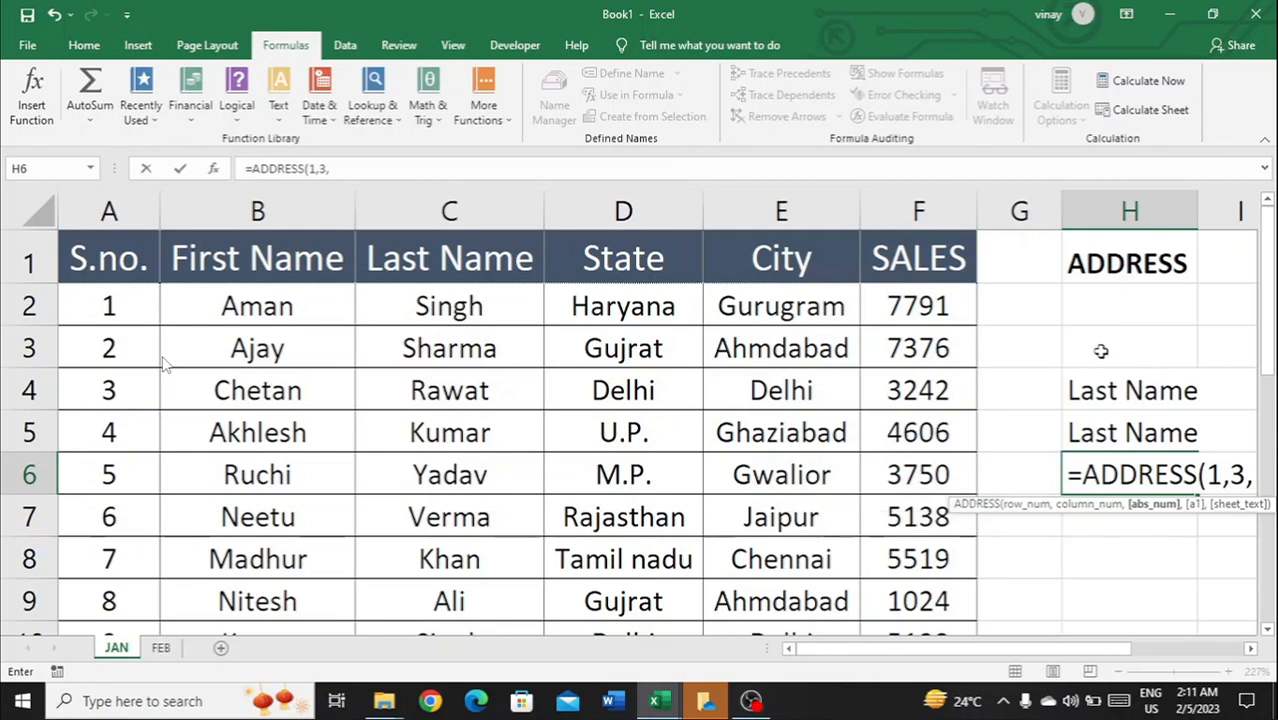
pyautogui.write('\\')
pyautogui.press('Return')
# Step: Enter the direct reference =C1 in cell H3
pyautogui.press('Up')
pyautogui.press('Up')
pyautogui.press('Up')
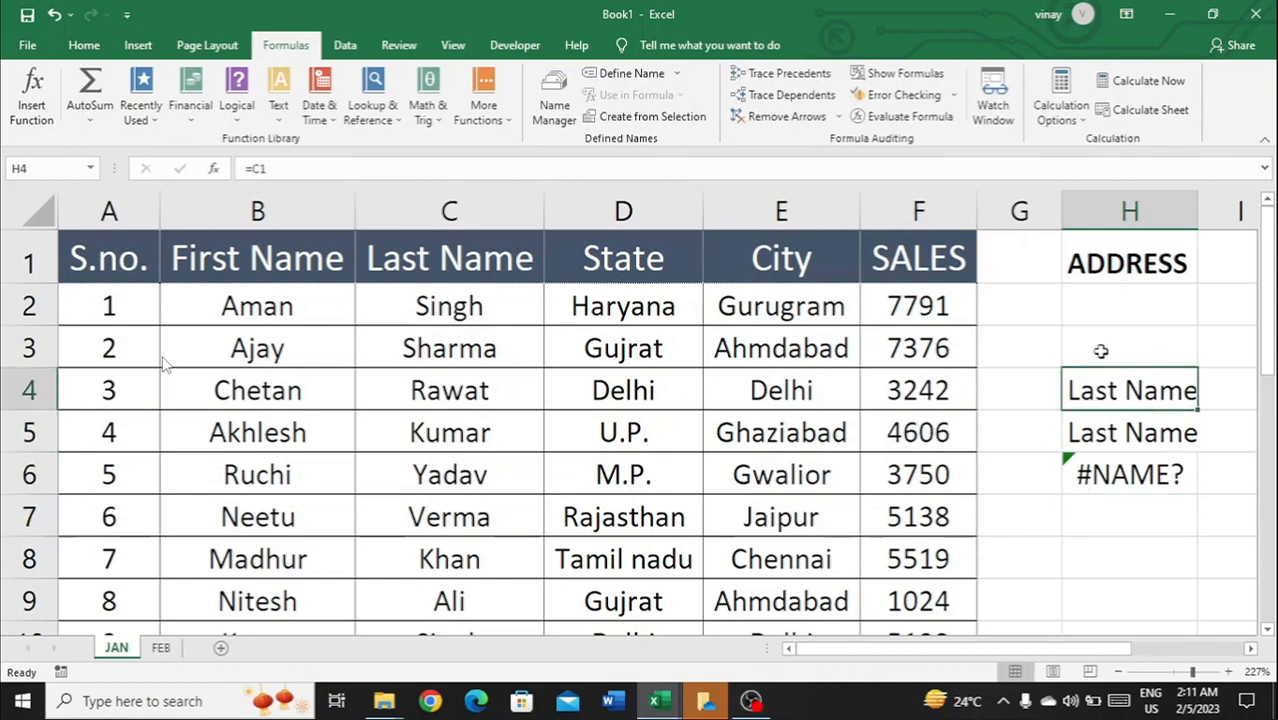
pyautogui.press('Up')
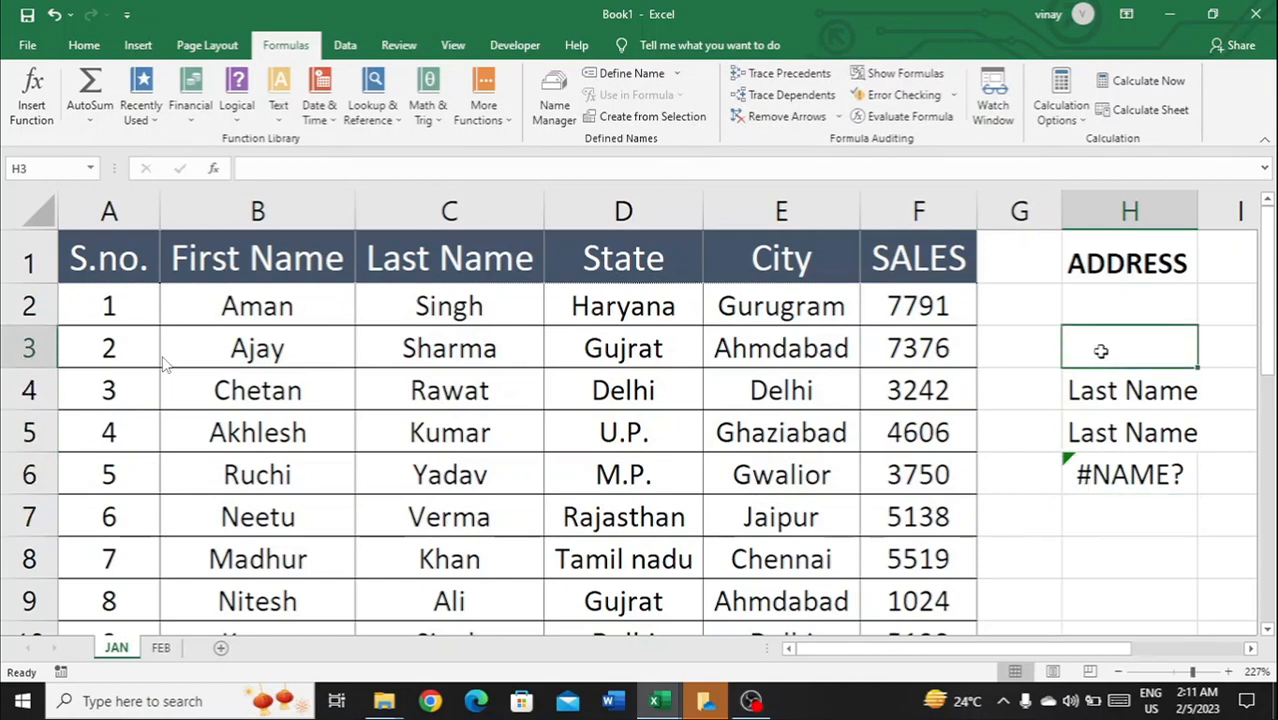
pyautogui.write('=C')
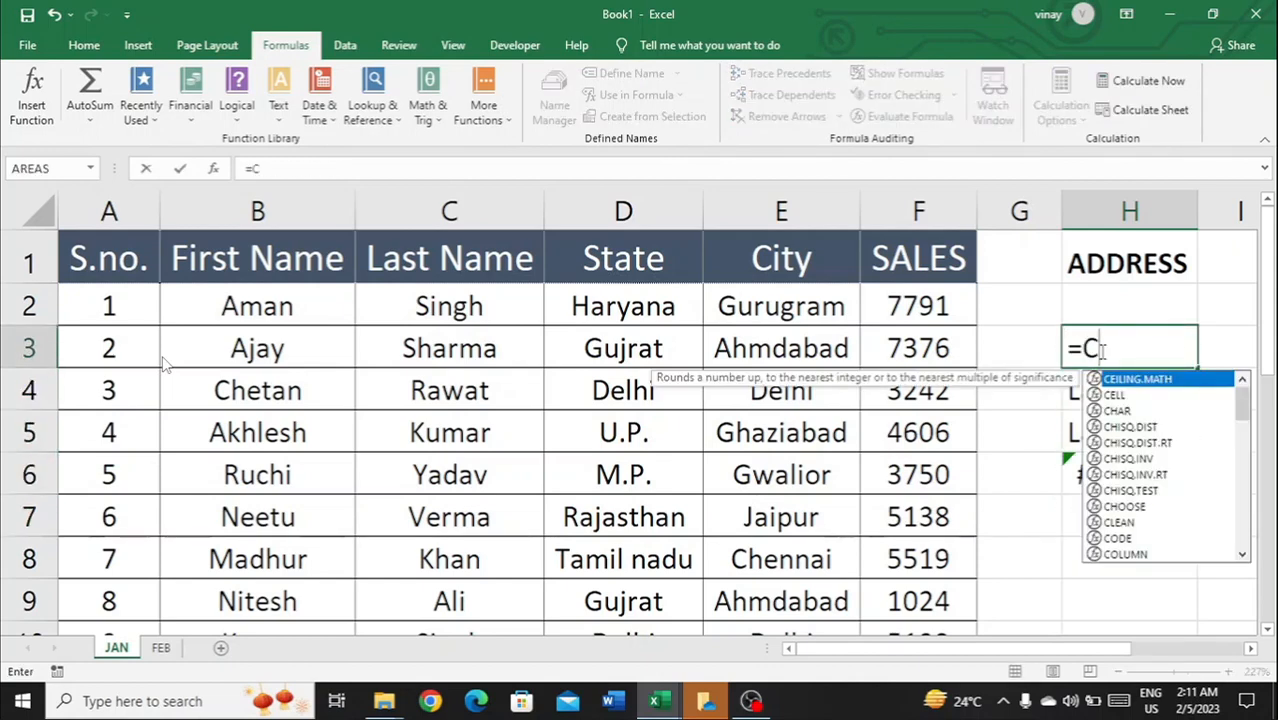
pyautogui.write('1')
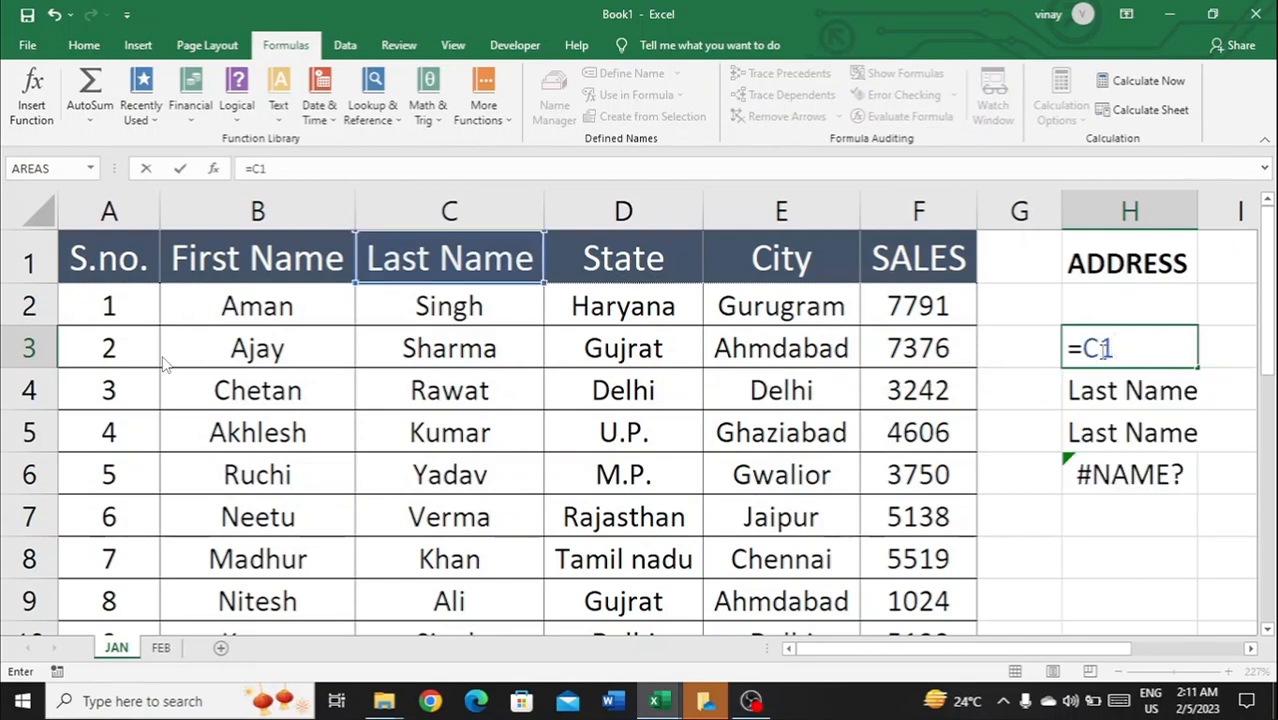
pyautogui.hotkey('ctrl', 'Return')
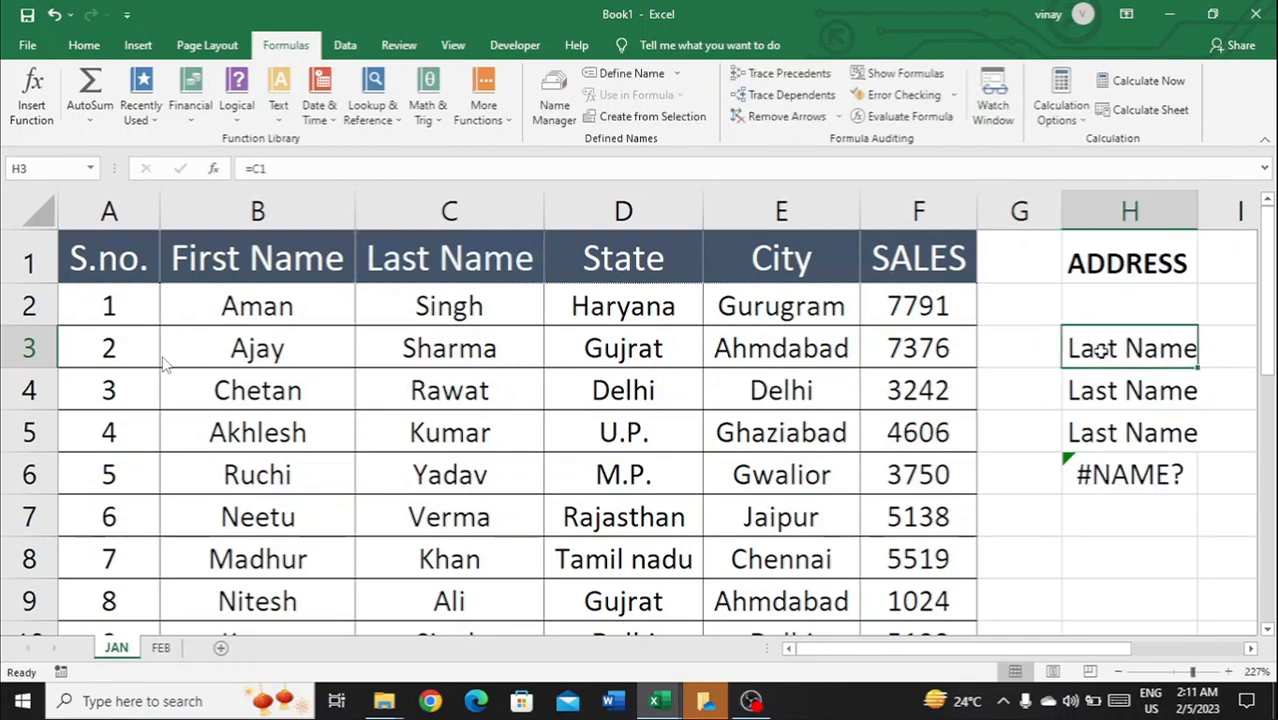
# Step: Switch the C1 reference in H3 from relative to absolute and back to relative, and commit the cell as =H6C1
pyautogui.doubleClick(1100, 348)
pyautogui.doubleClick(1100, 348)
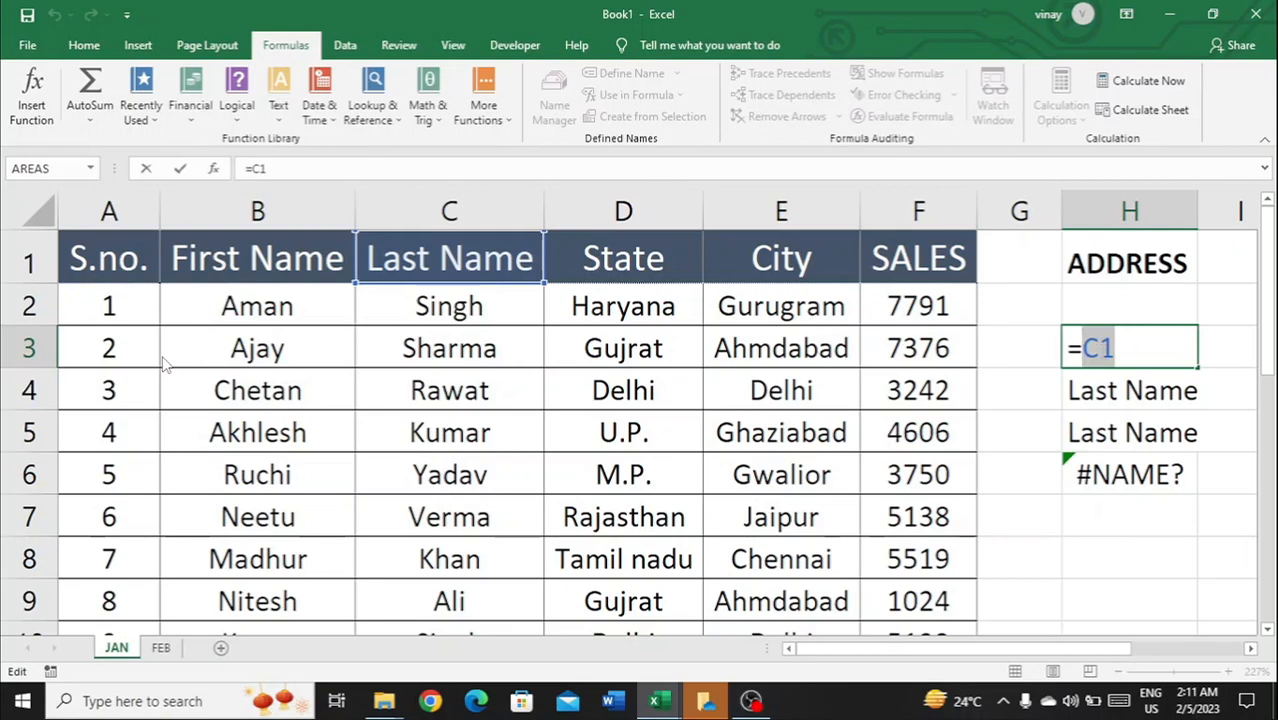
pyautogui.press('F4')
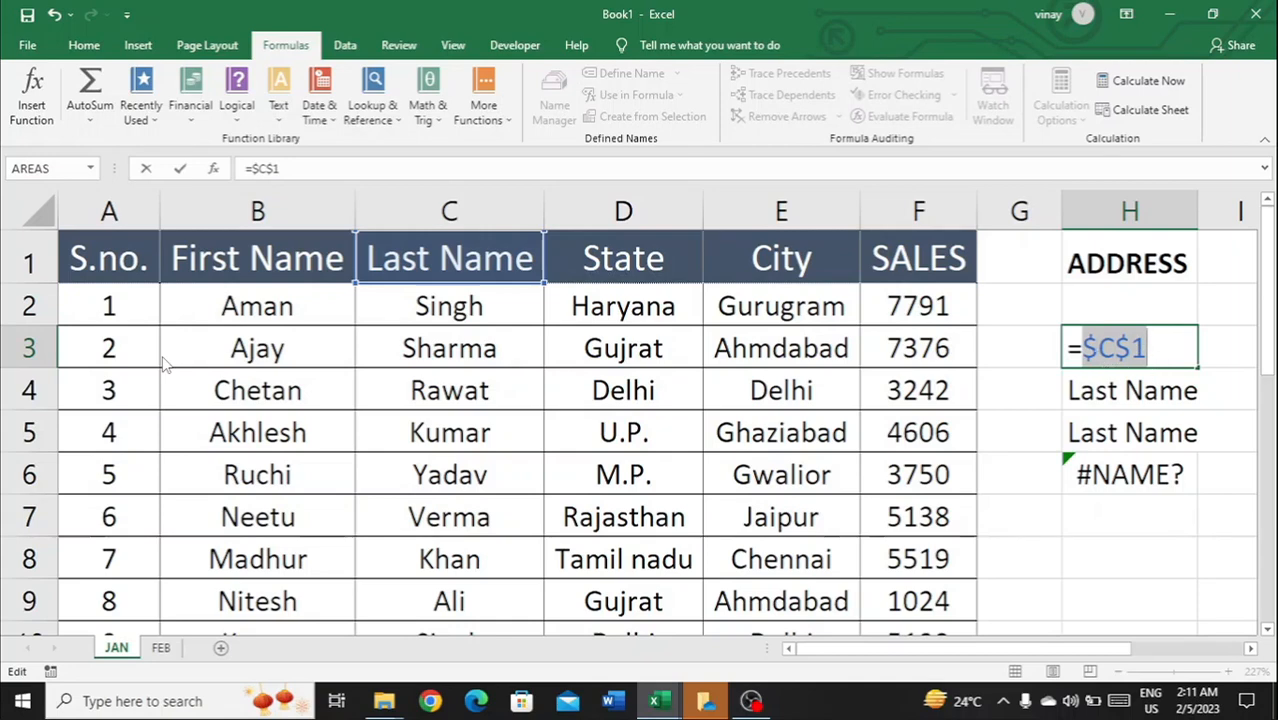
pyautogui.click(1099, 347)
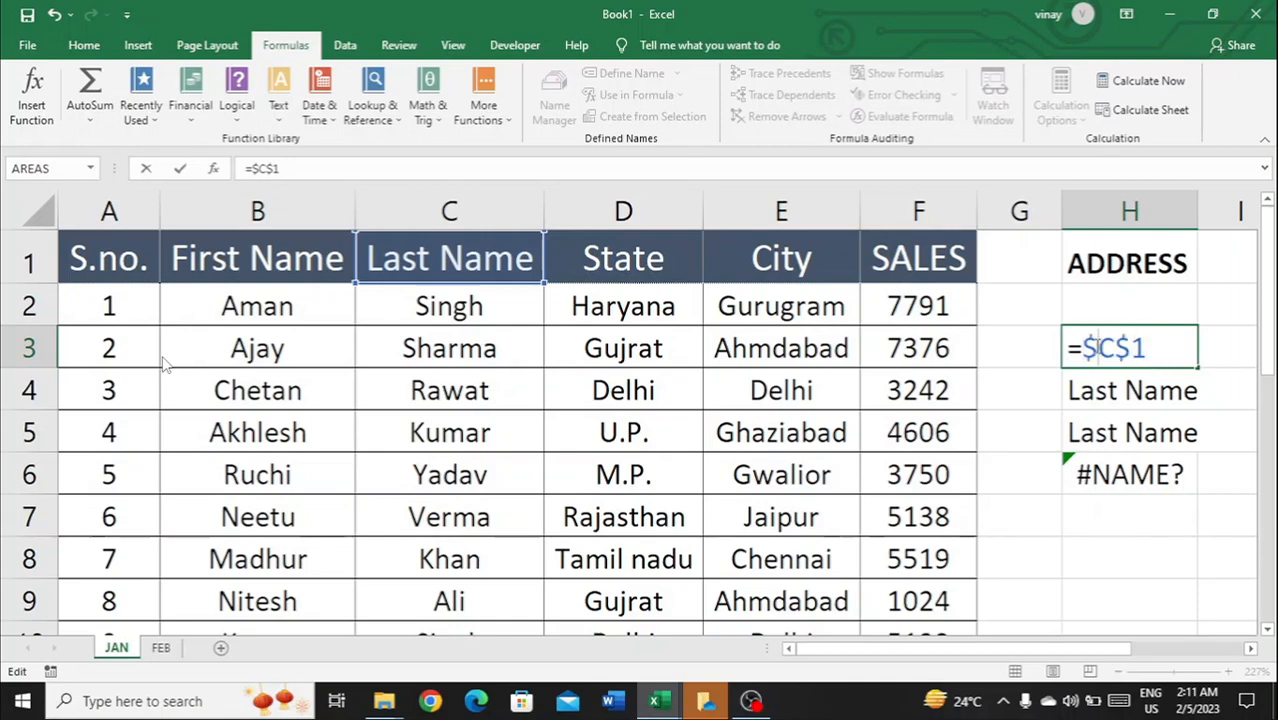
pyautogui.press('Right')
pyautogui.press('Delete')
pyautogui.press('F4')
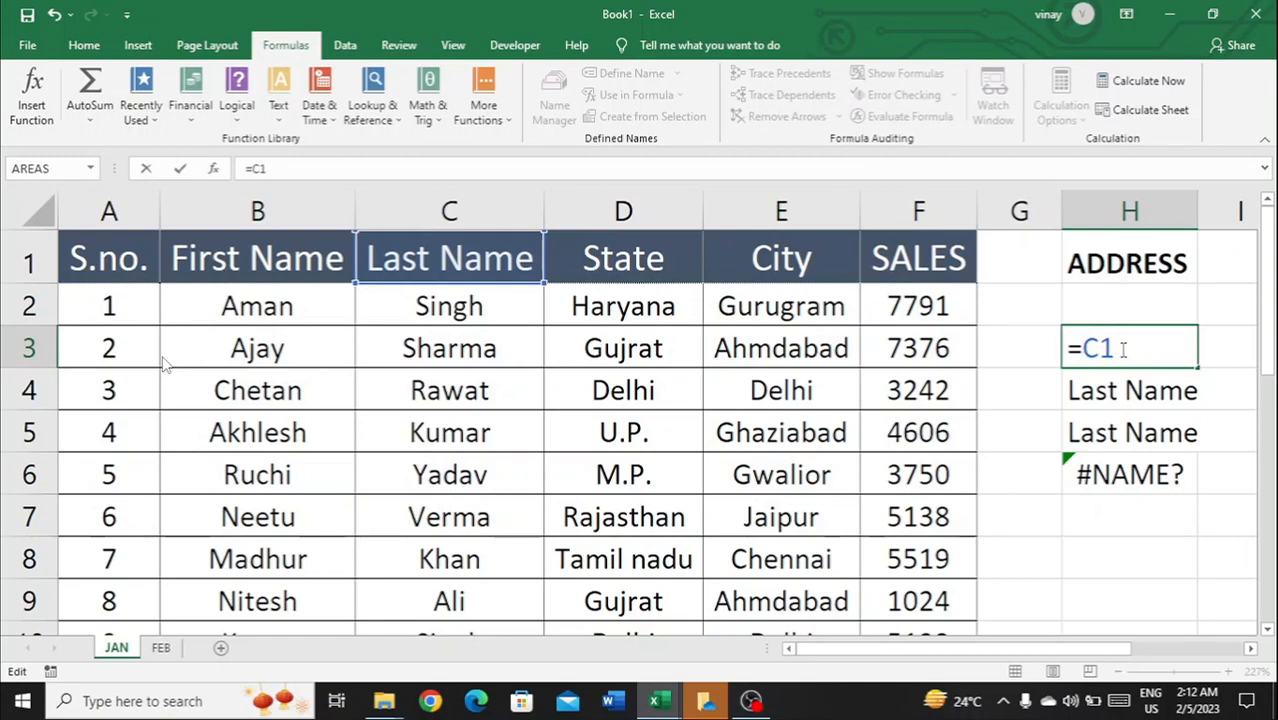
pyautogui.click(1128, 477)
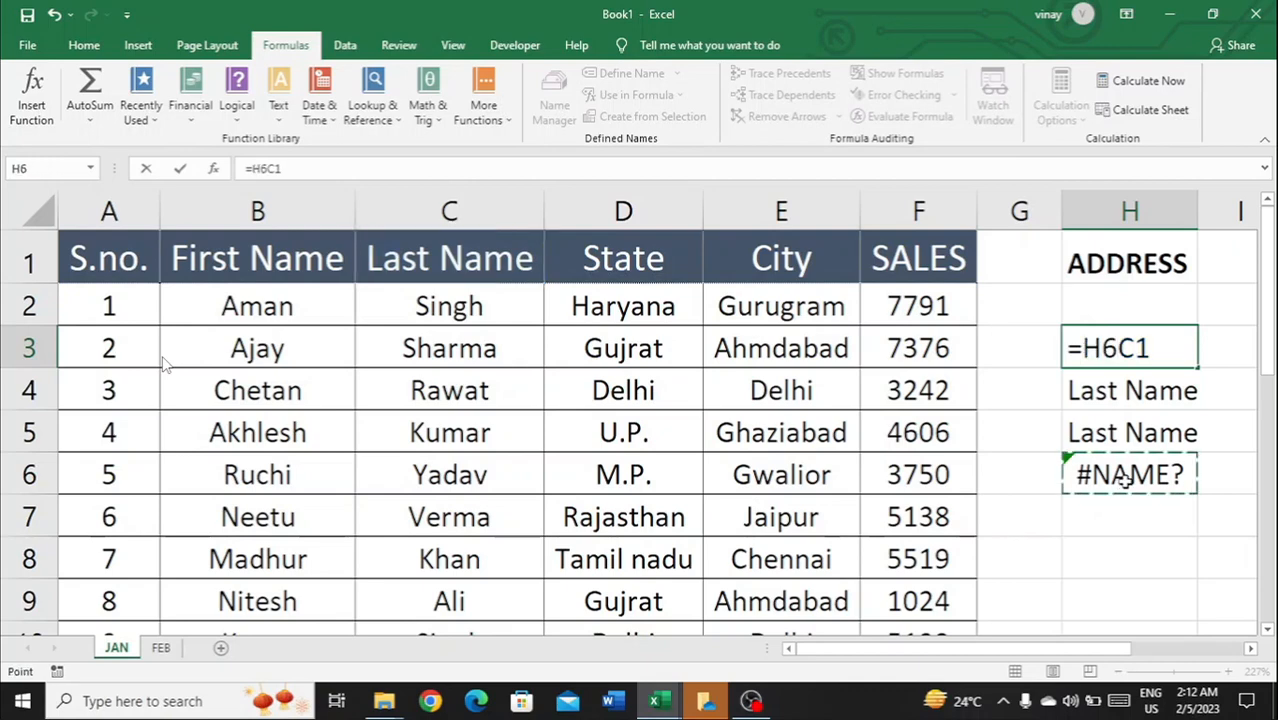
pyautogui.press('Return')
# Step: Replace the stray backslash in H6's formula to make it =ADDRESS(1,3,1,1), using an absolute reference in A1 style
pyautogui.click(1125, 478)
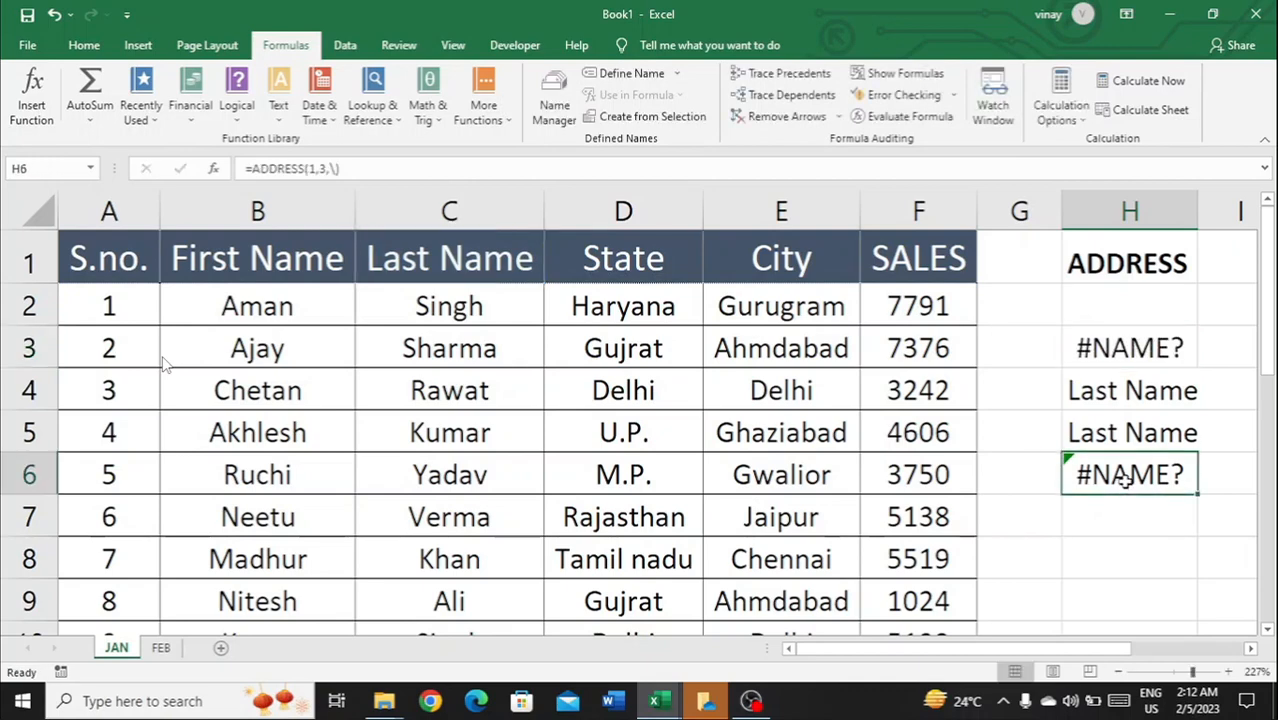
pyautogui.press('F2')
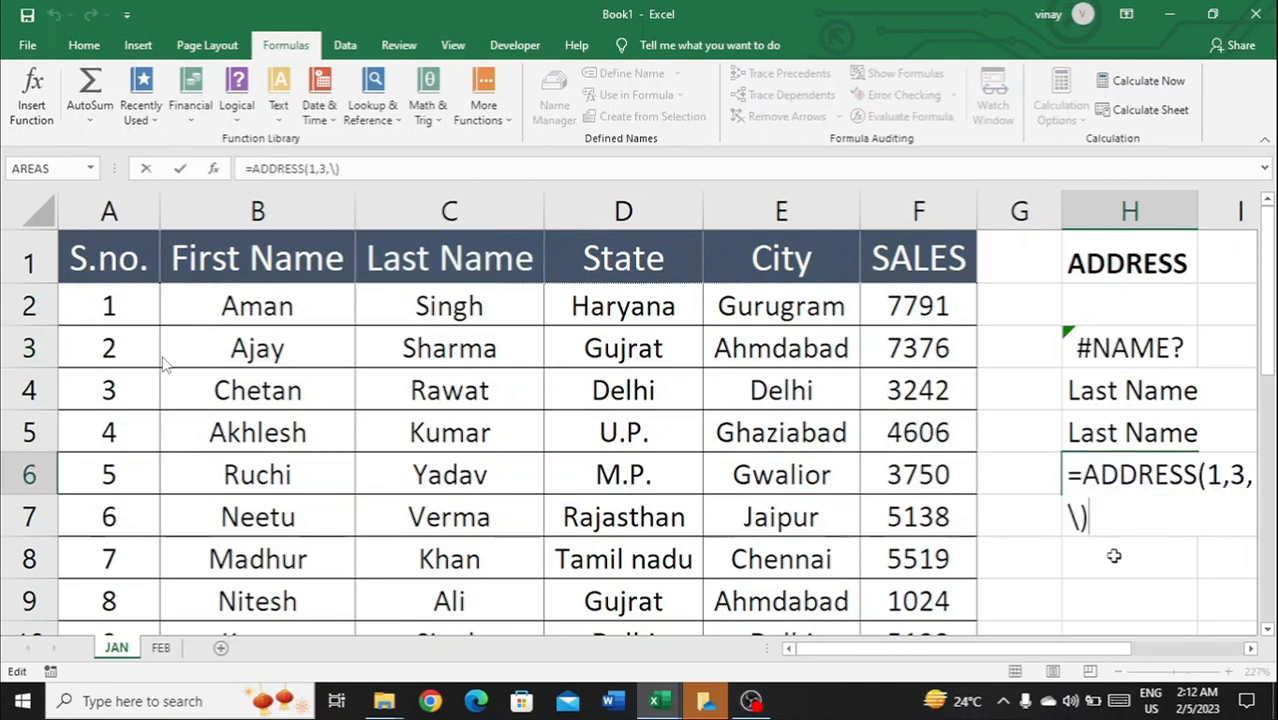
pyautogui.press('BackSpace')
pyautogui.press('BackSpace')
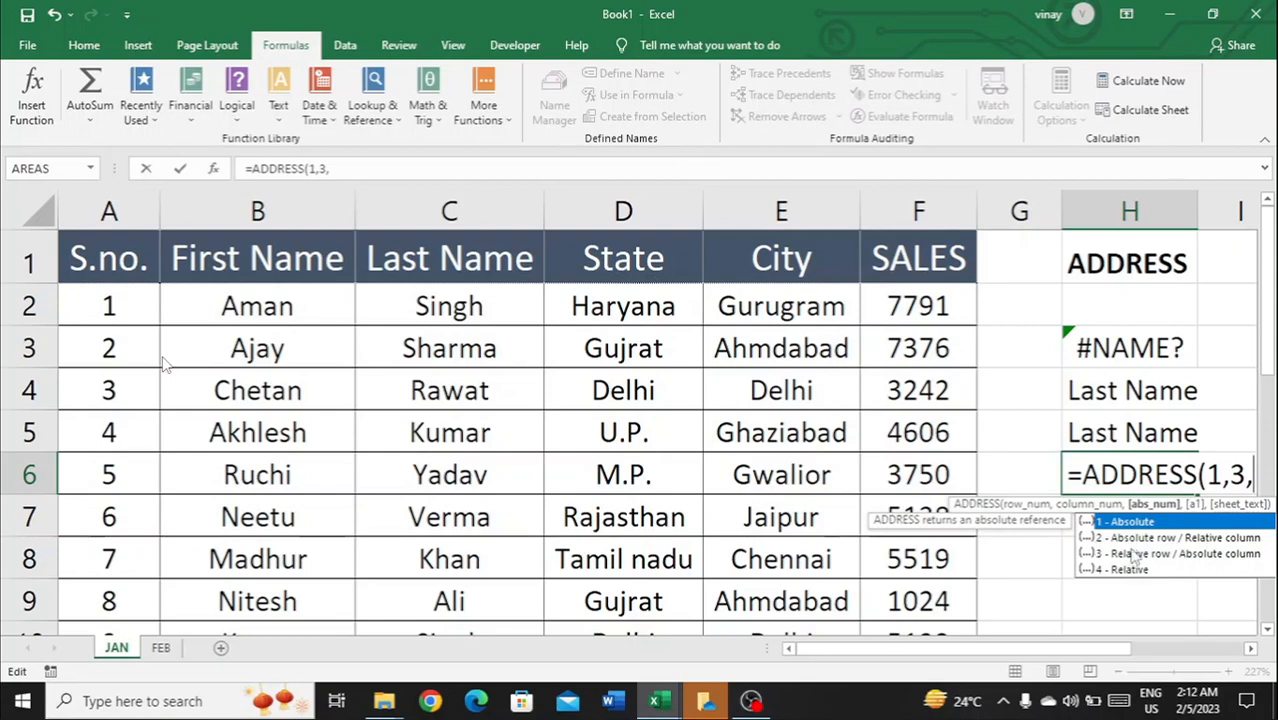
pyautogui.write('1')
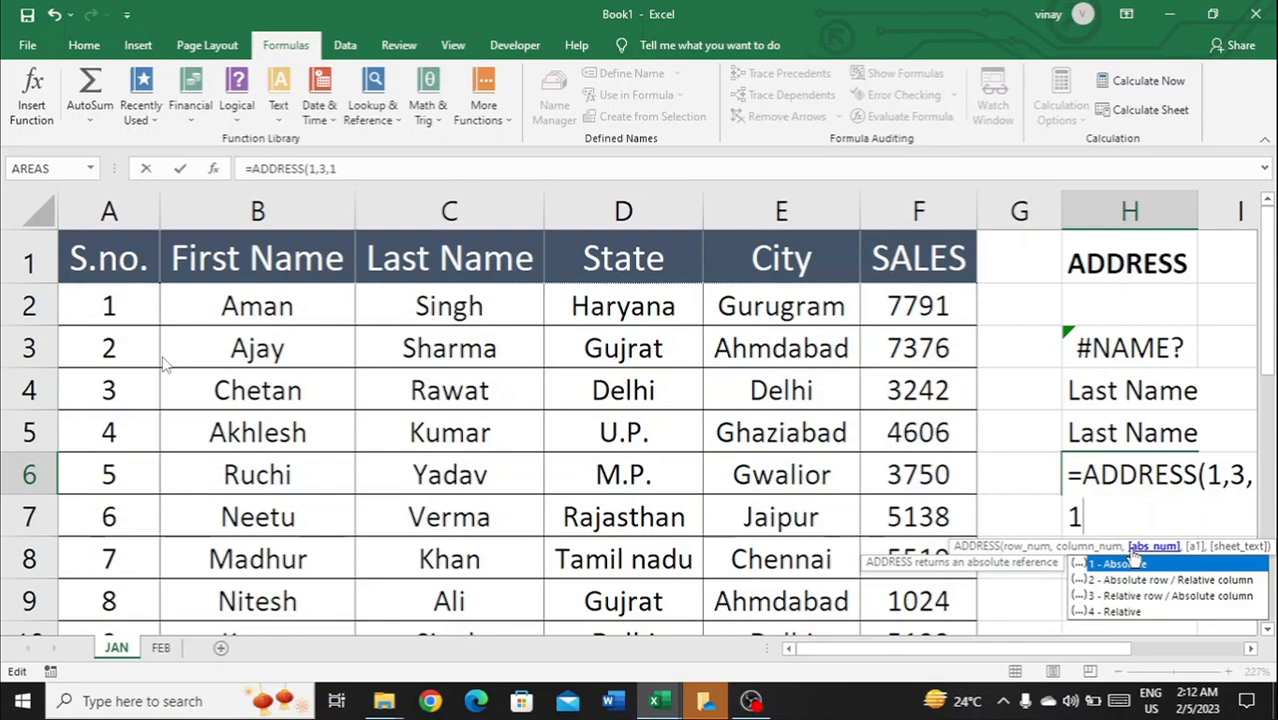
pyautogui.hscroll(1, 1247, 418)
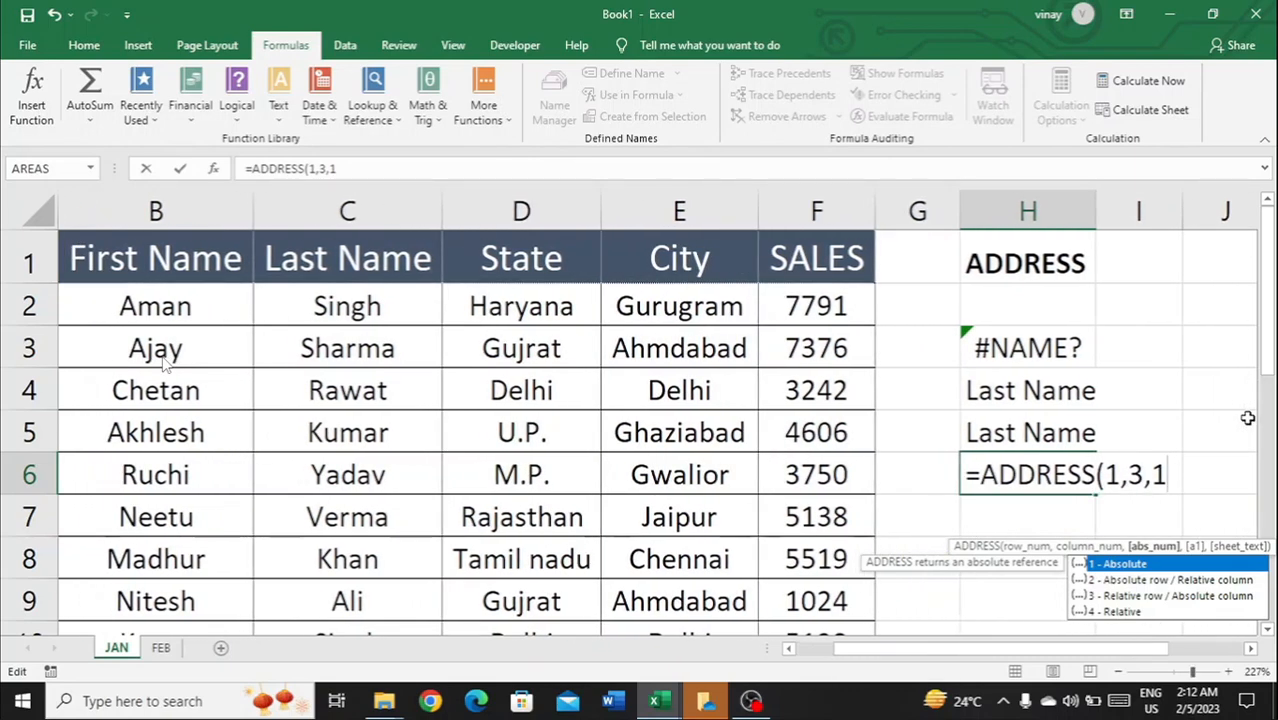
pyautogui.write(',')
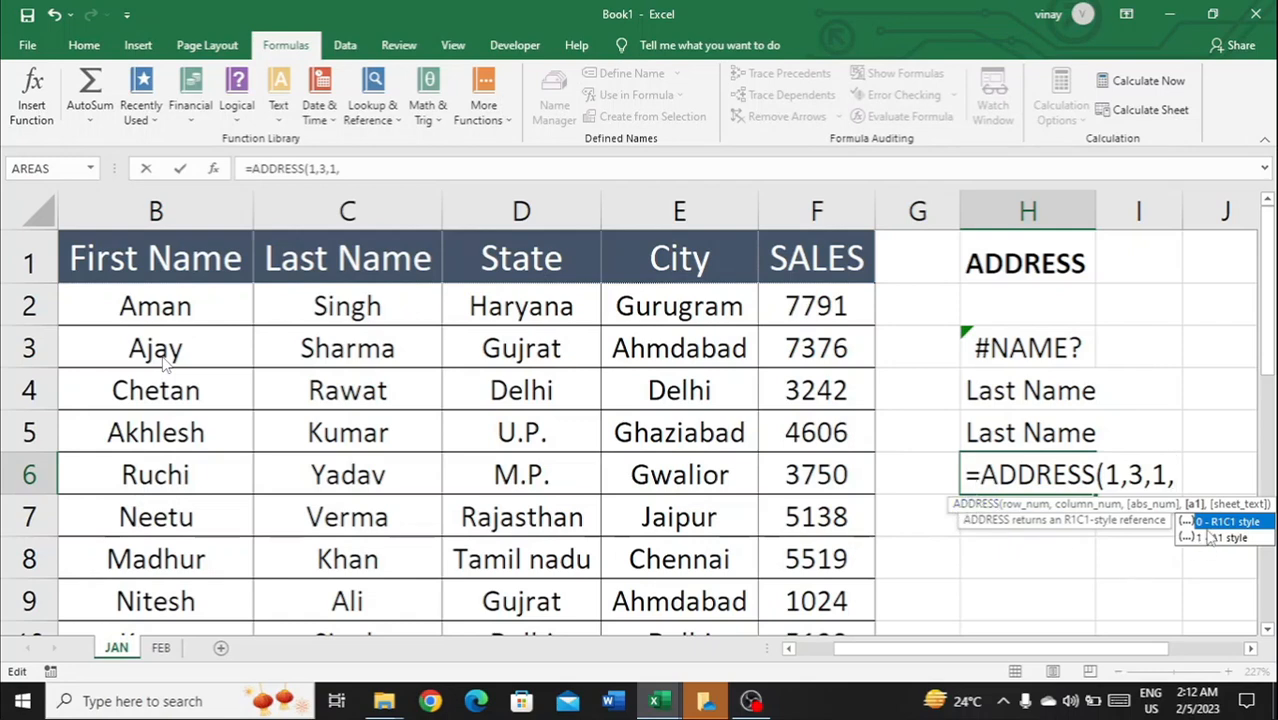
pyautogui.write('1')
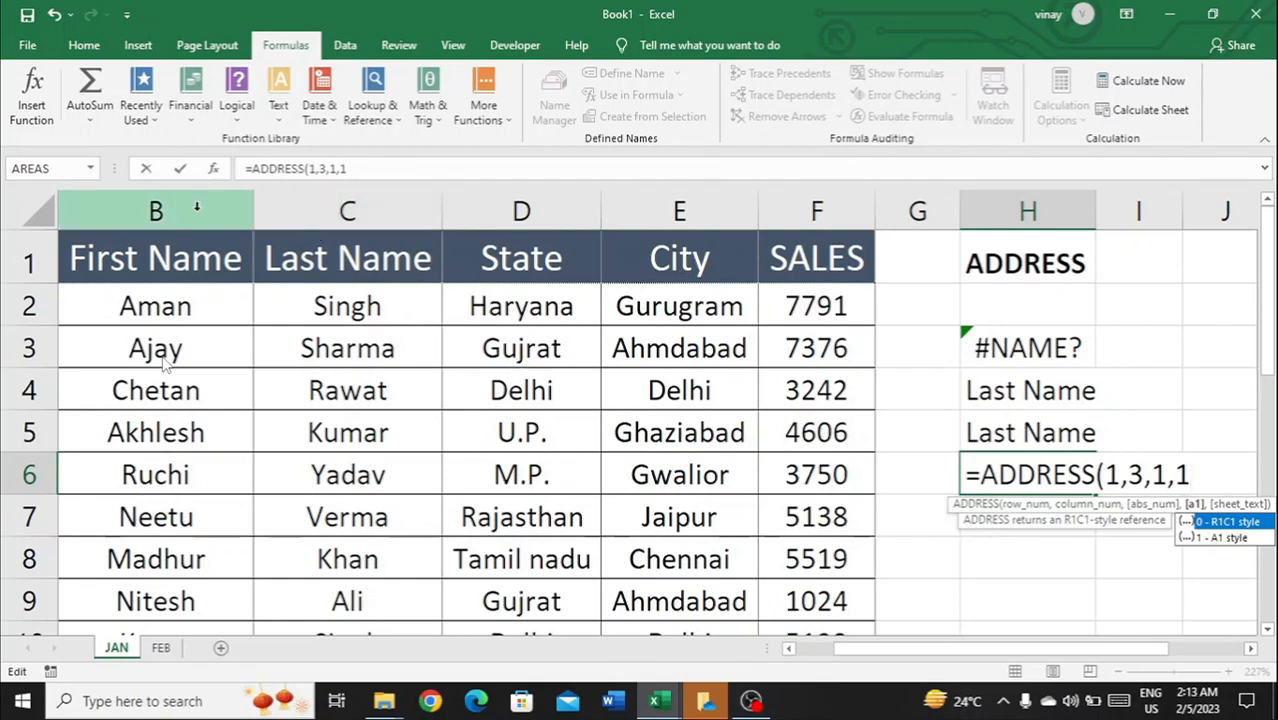
# Step: Examine the lettered column headings A and B and the sample entries in column K, and inspect the formula in H6
pyautogui.hscroll(-1, 197, 207)
pyautogui.click(112, 207)
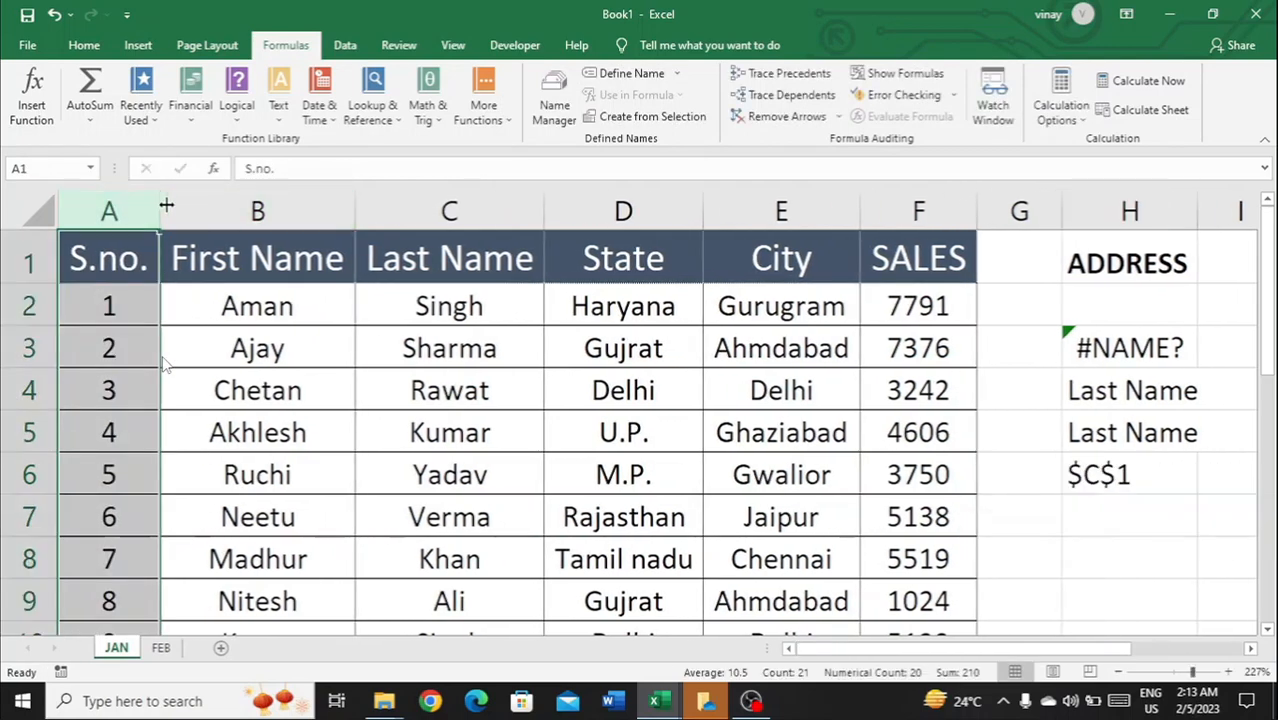
pyautogui.click(215, 211)
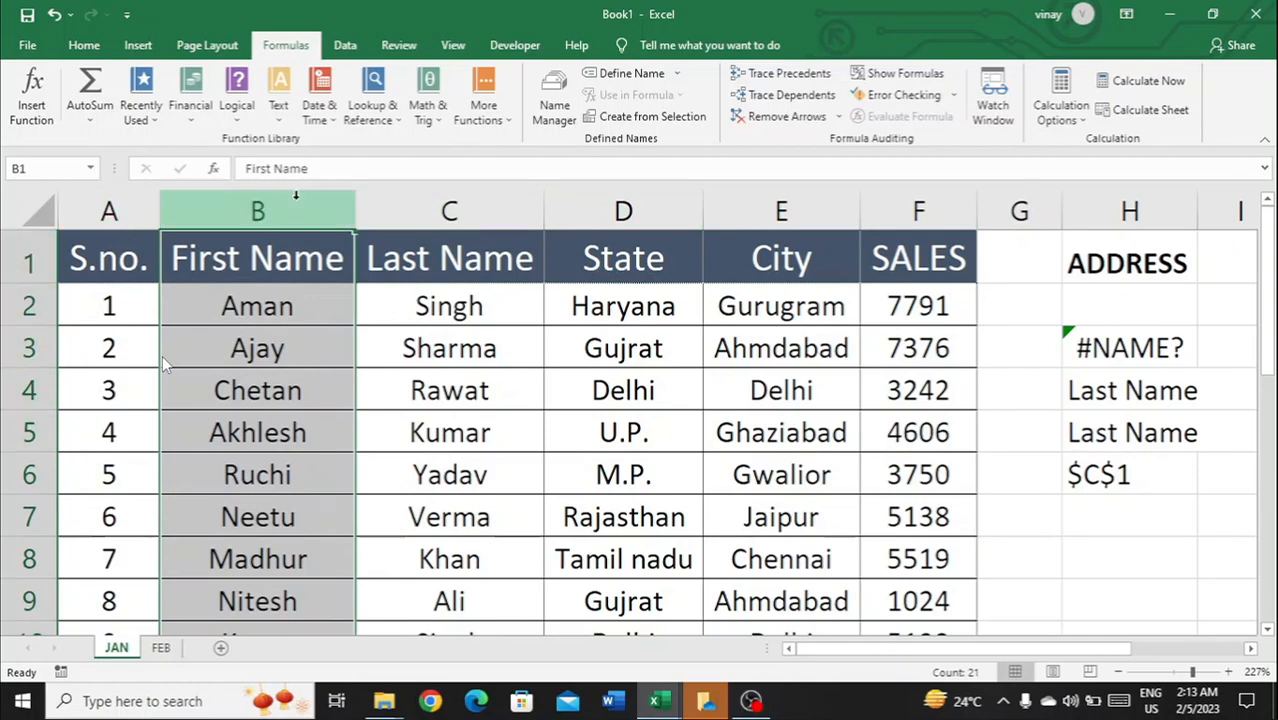
pyautogui.hscroll(3, 497, 210)
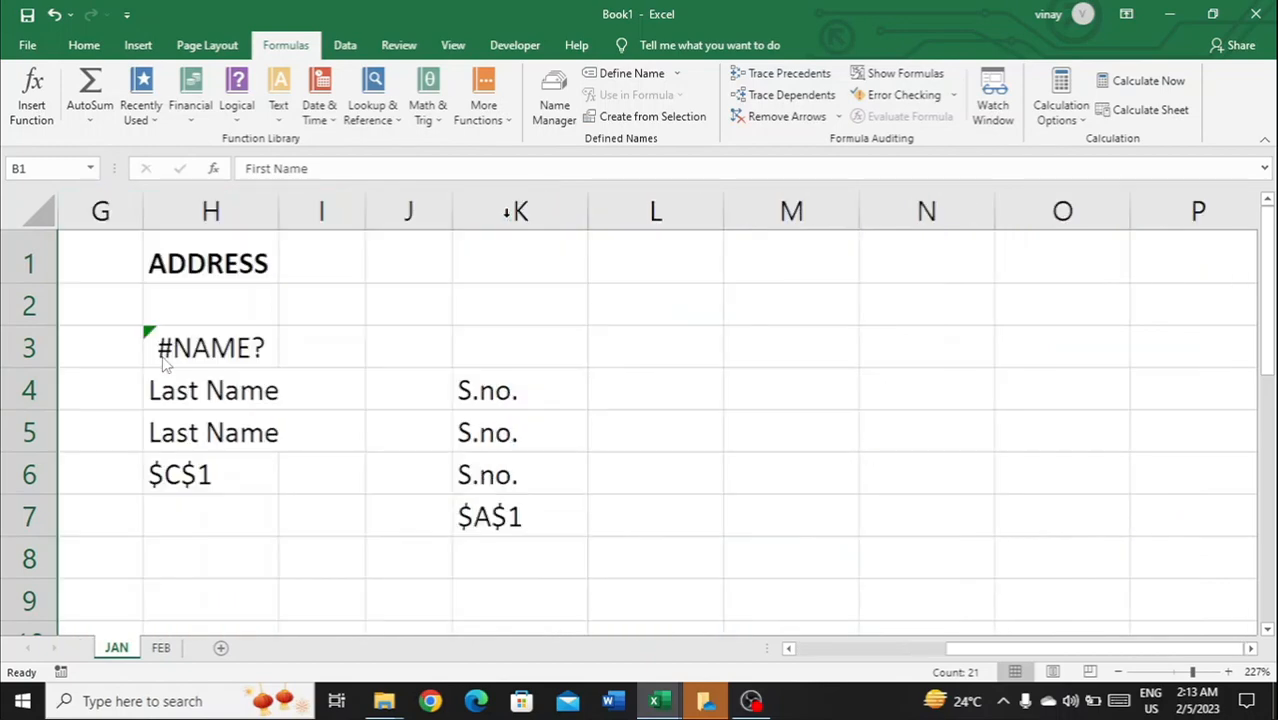
pyautogui.hscroll(-3, 510, 211)
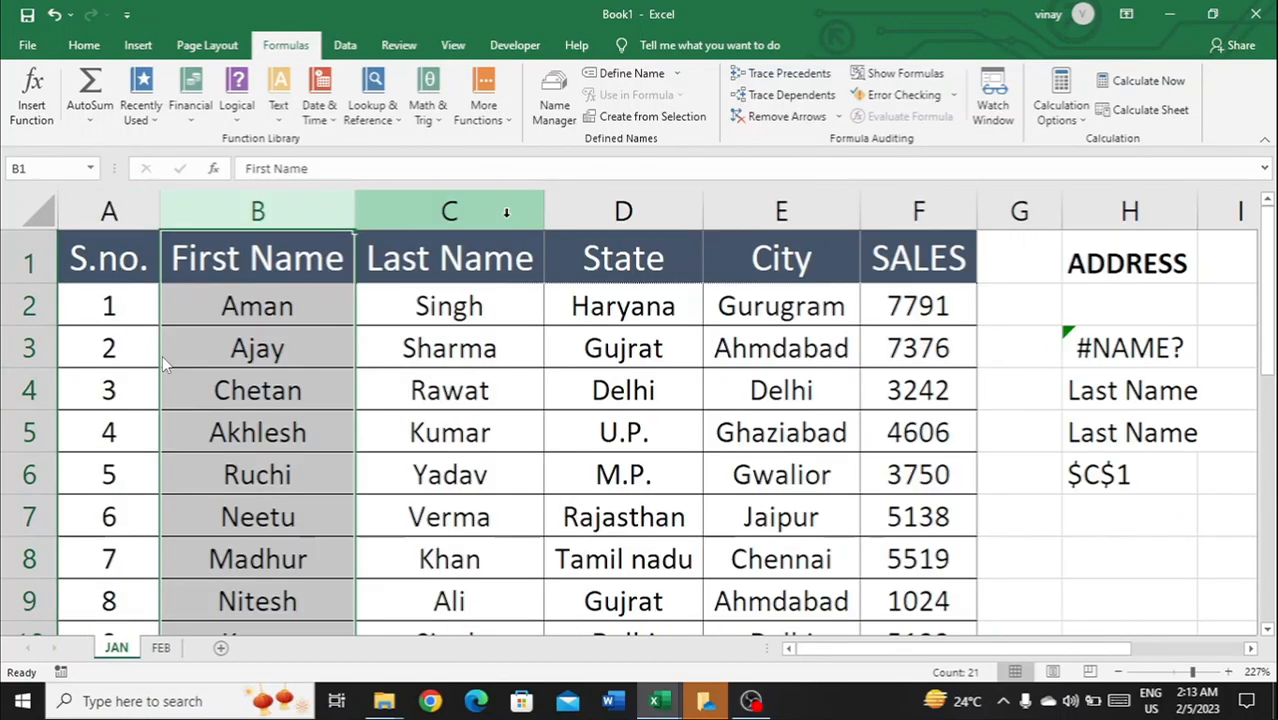
pyautogui.click(1169, 478)
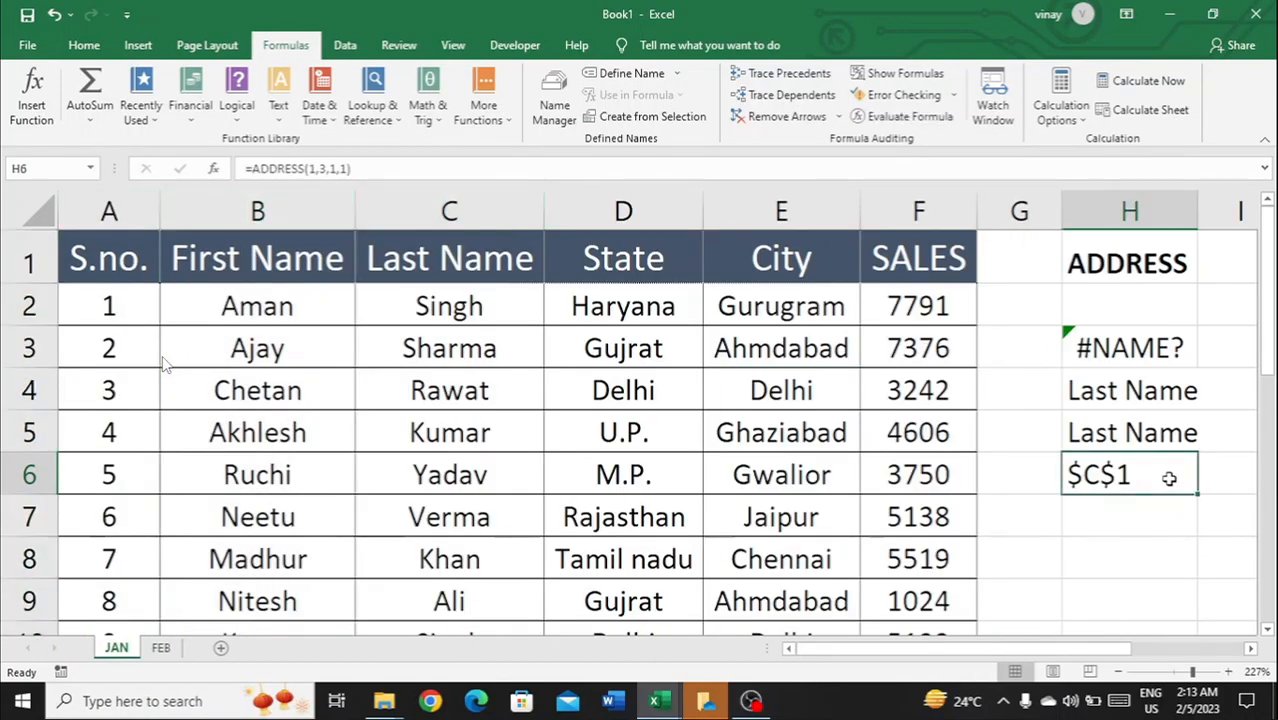
# Step: Clear the reference-style argument from H6's formula, leaving =ADDRESS(1,3,1,)
pyautogui.doubleClick(1169, 478)
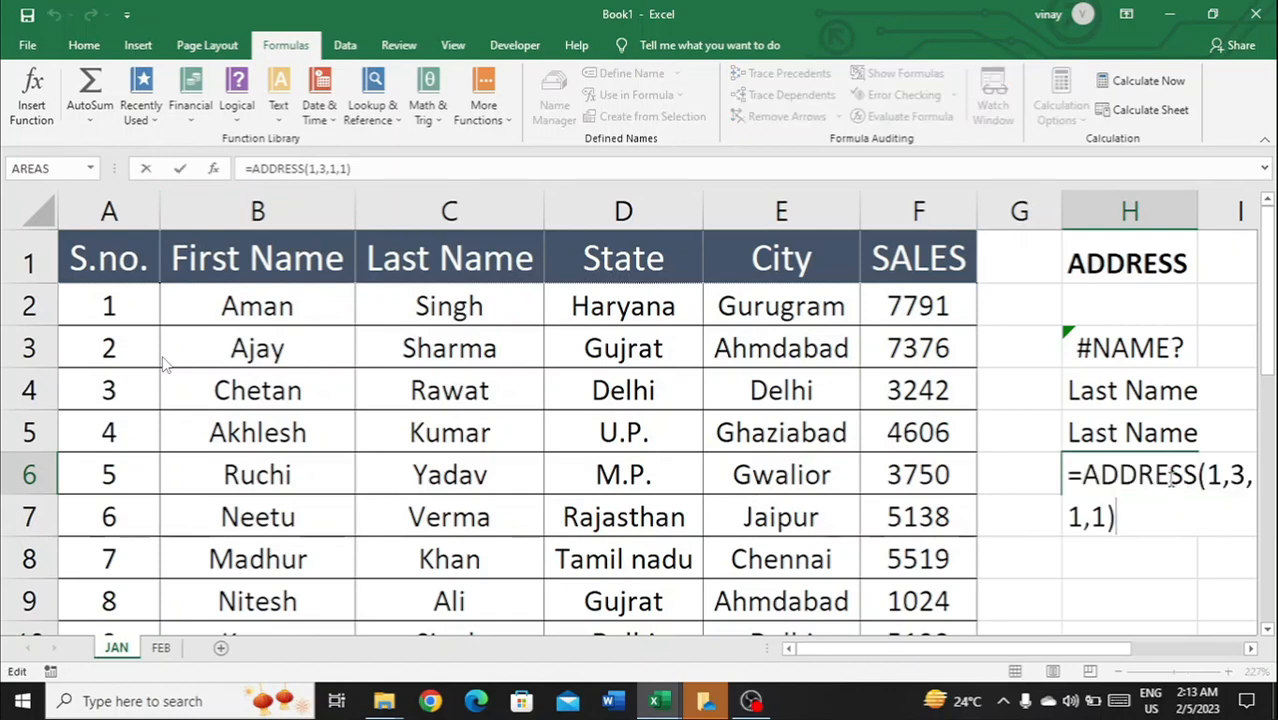
pyautogui.press('BackSpace')
pyautogui.press('BackSpace')
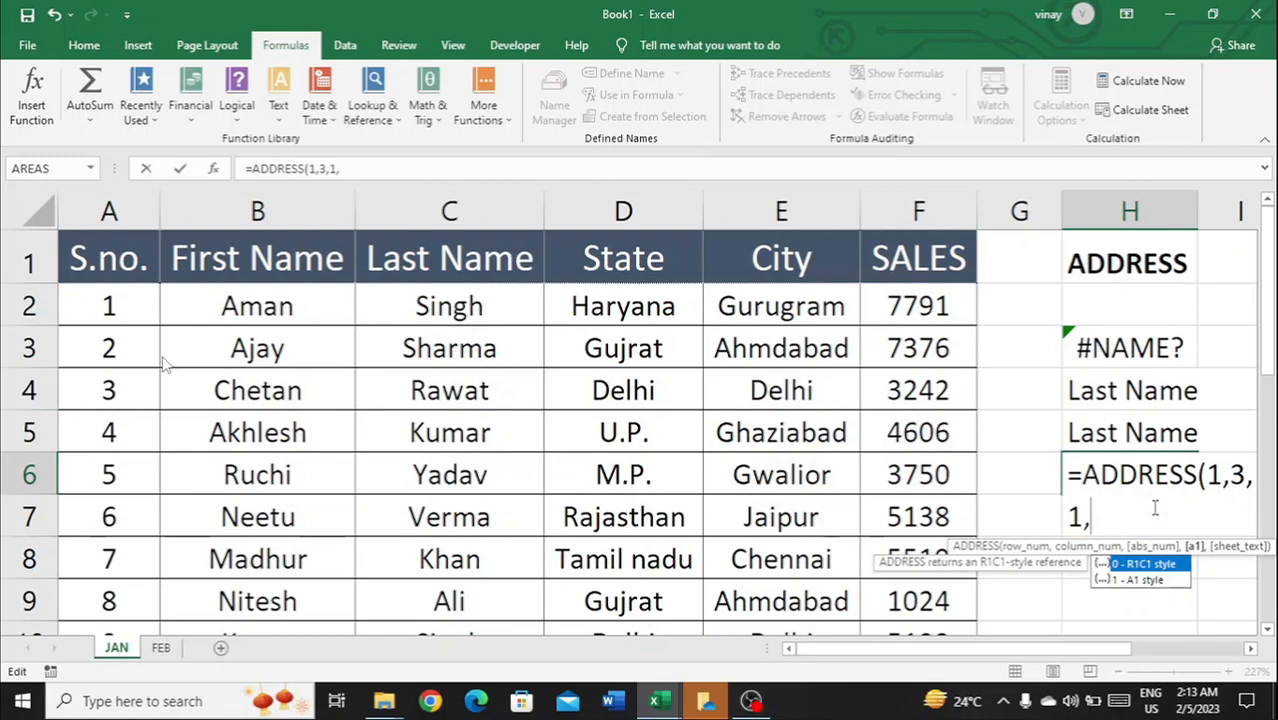
# Step: Enable the R1C1 reference style in the Excel formula options so columns use numbers instead of letters
pyautogui.click(42, 44)
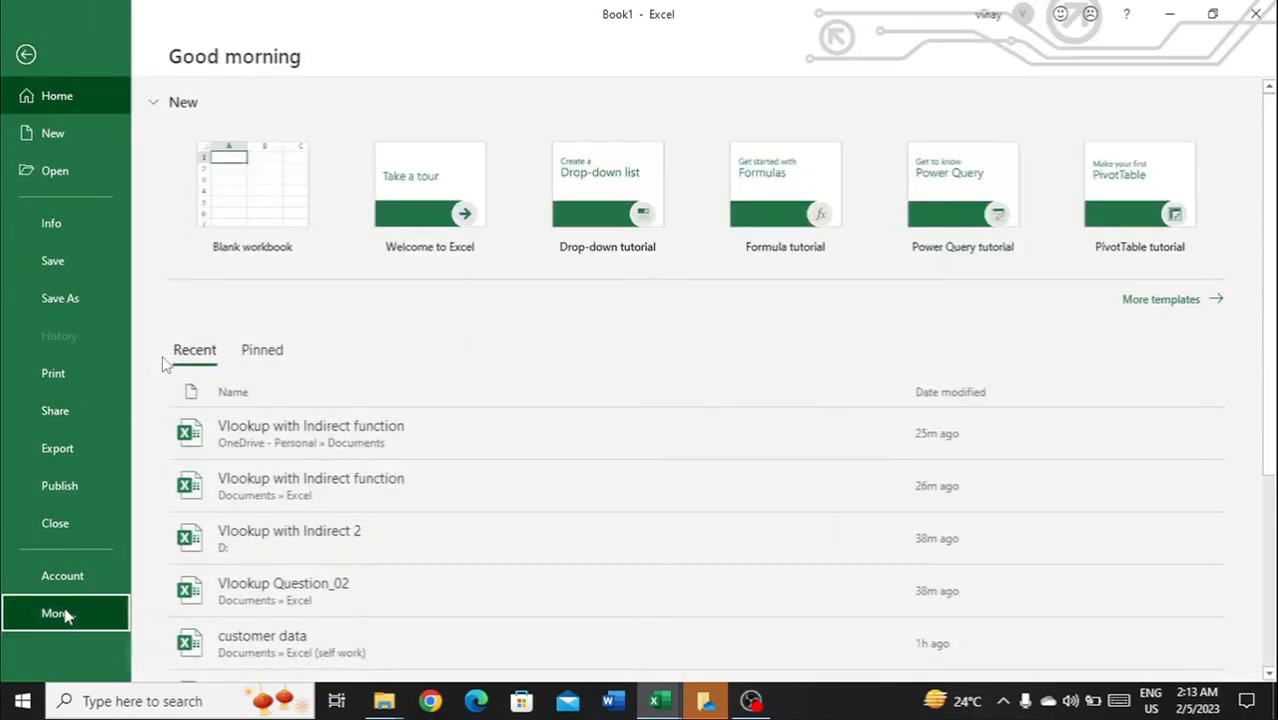
pyautogui.click(66, 615)
pyautogui.click(150, 648)
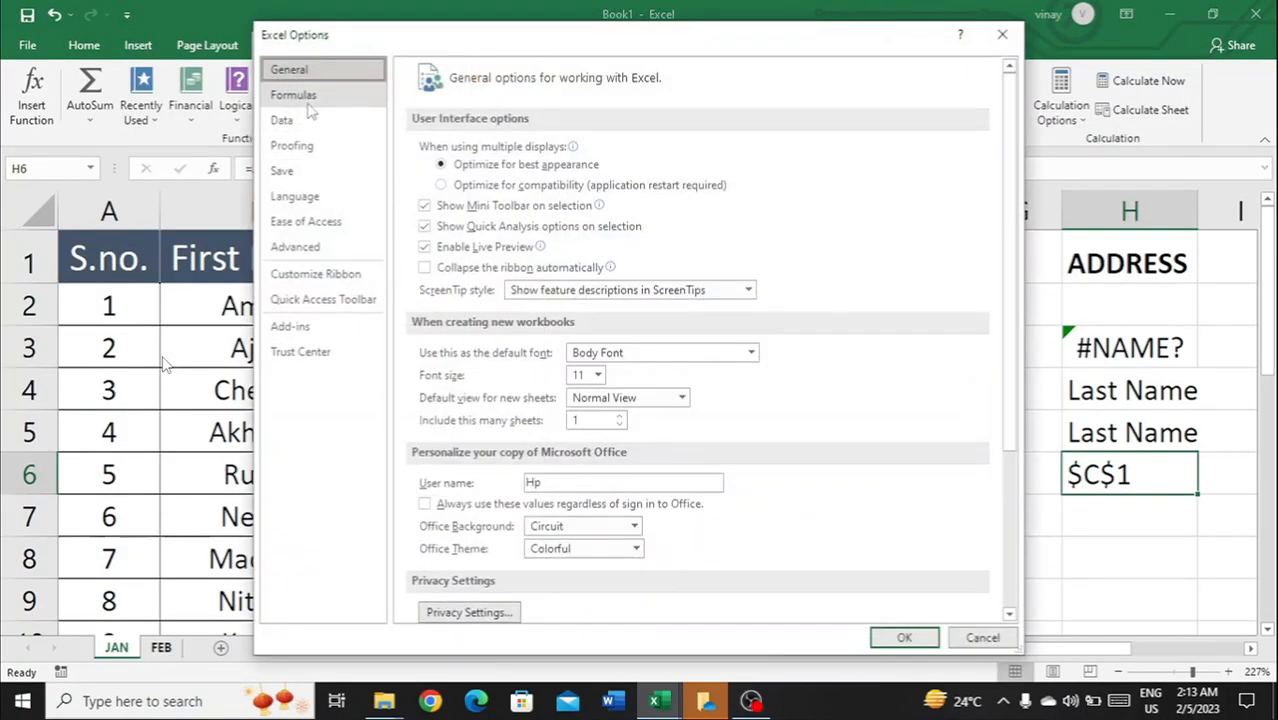
pyautogui.click(300, 96)
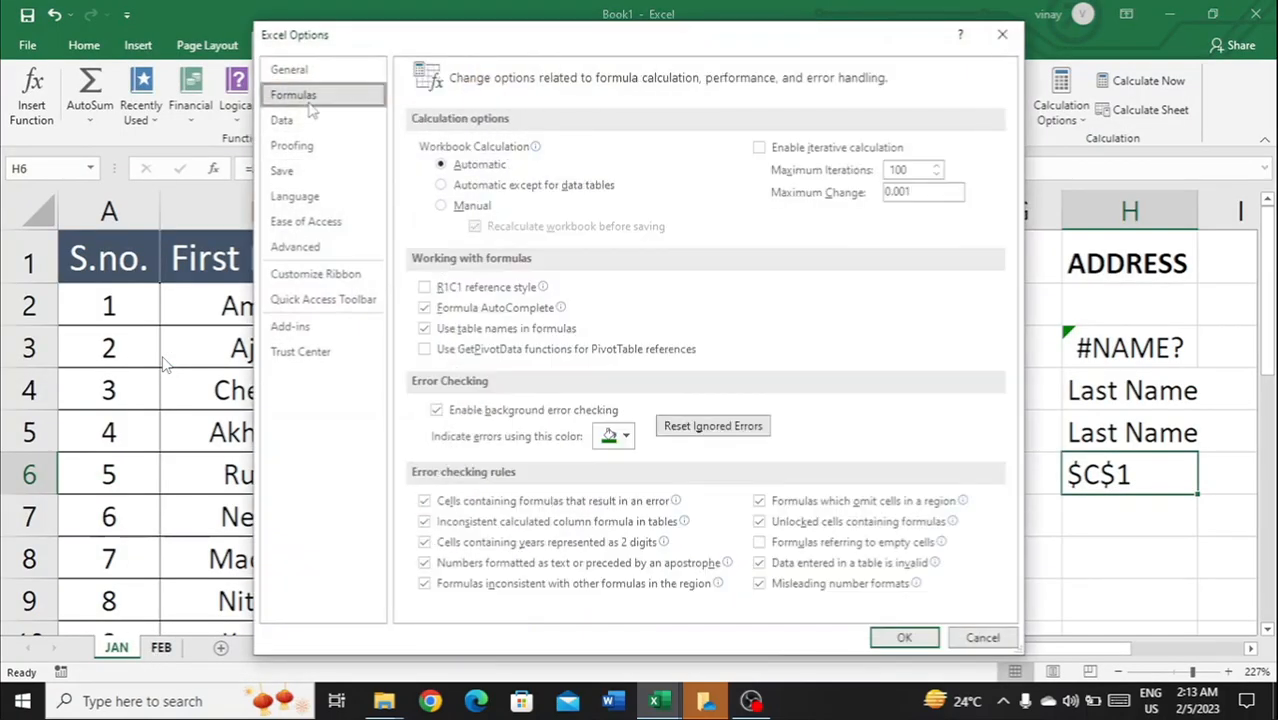
pyautogui.click(425, 288)
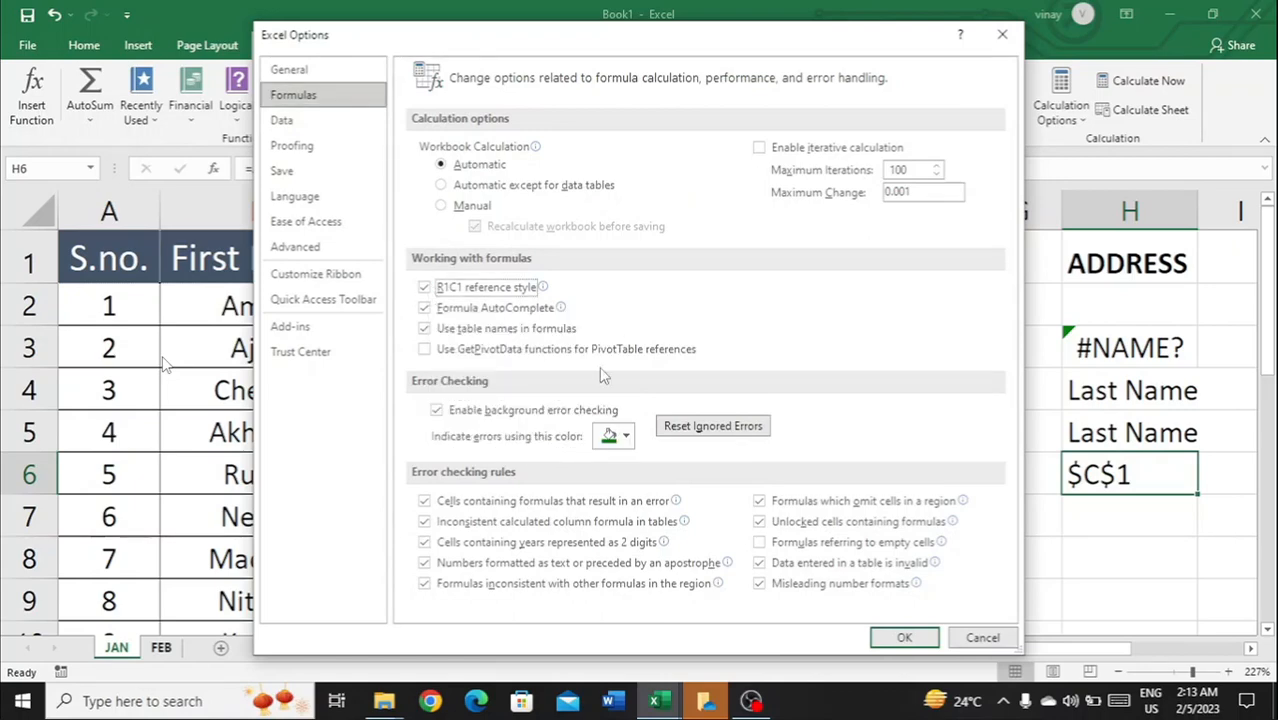
pyautogui.click(906, 639)
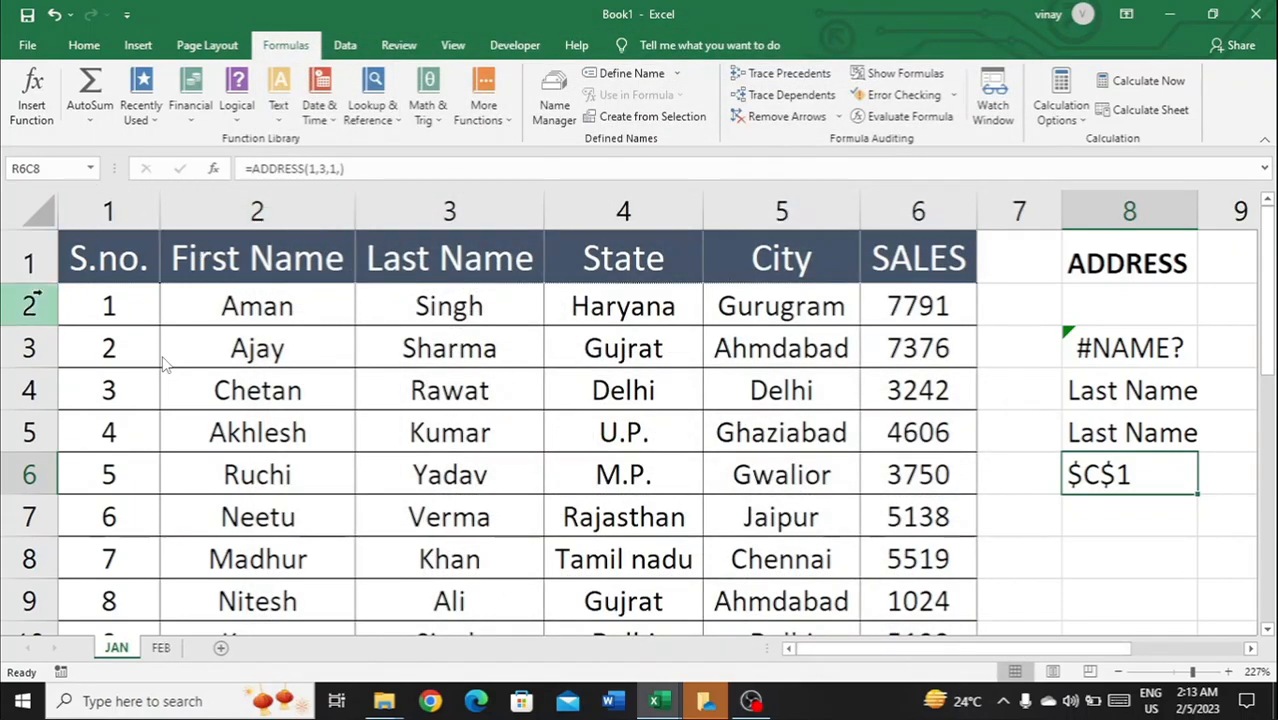
# Step: Disable the R1C1 reference style in the Excel formula options to restore lettered column headings
pyautogui.click(28, 46)
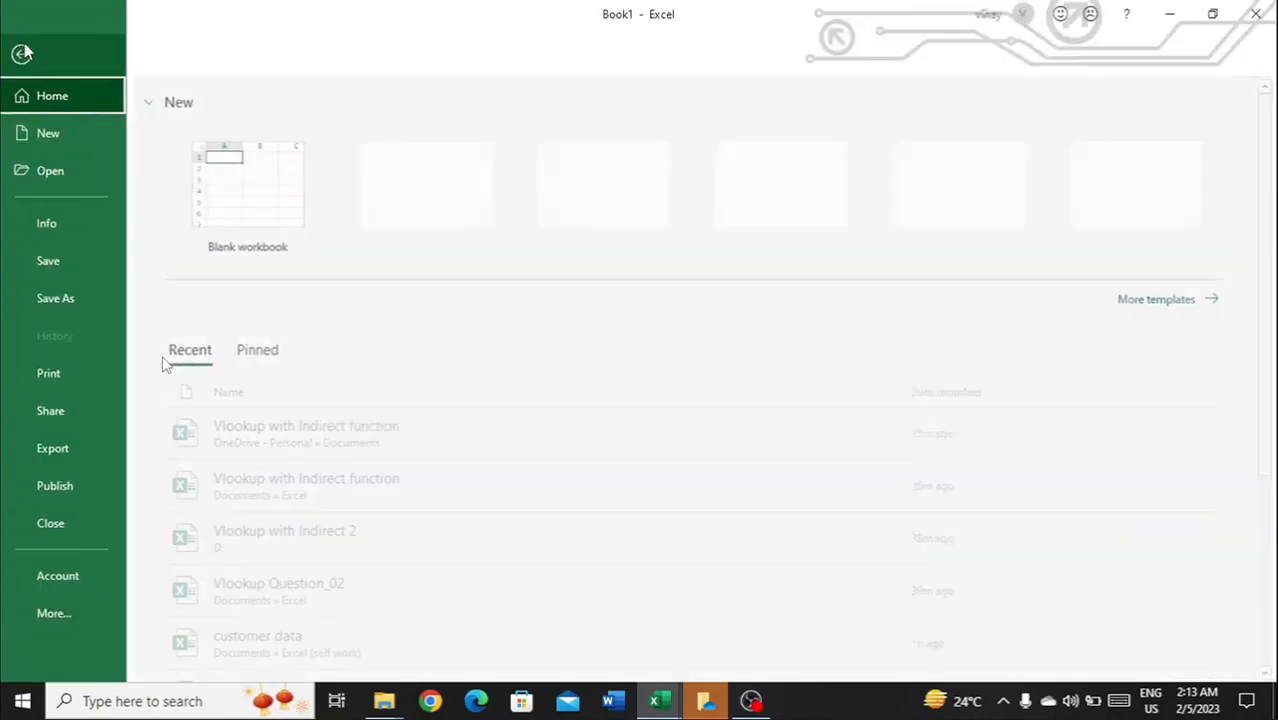
pyautogui.click(96, 598)
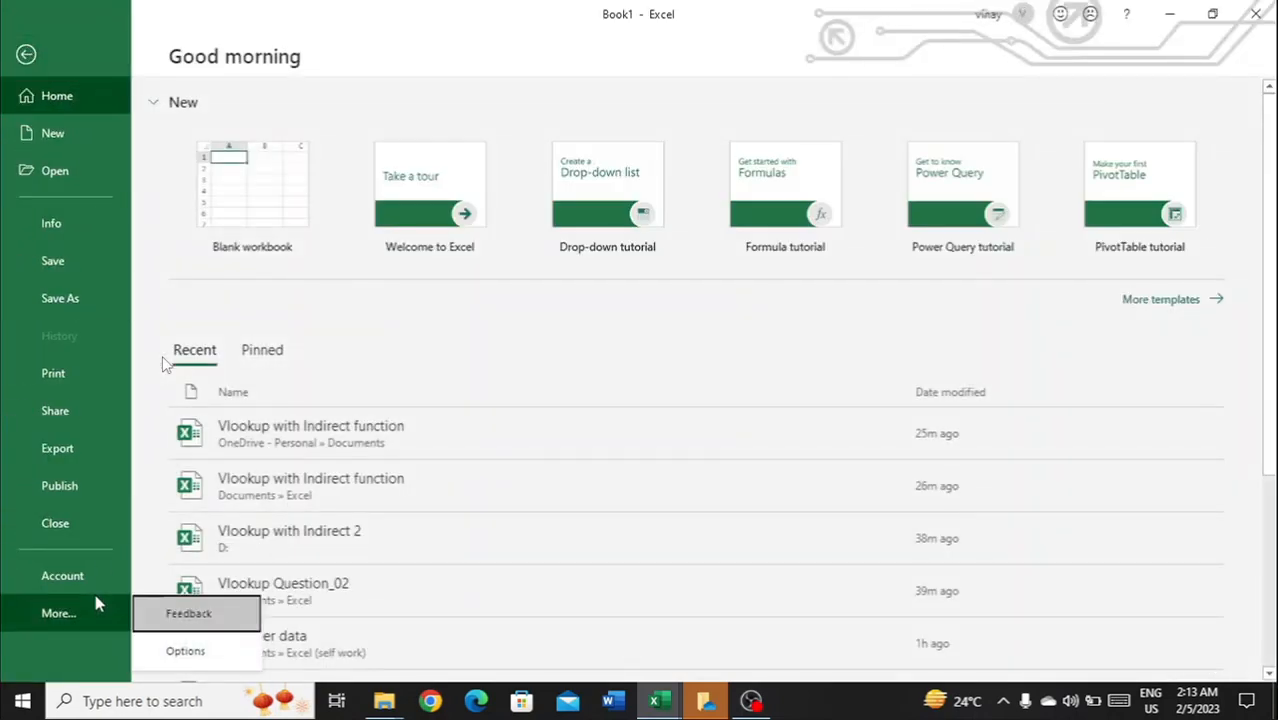
pyautogui.click(208, 650)
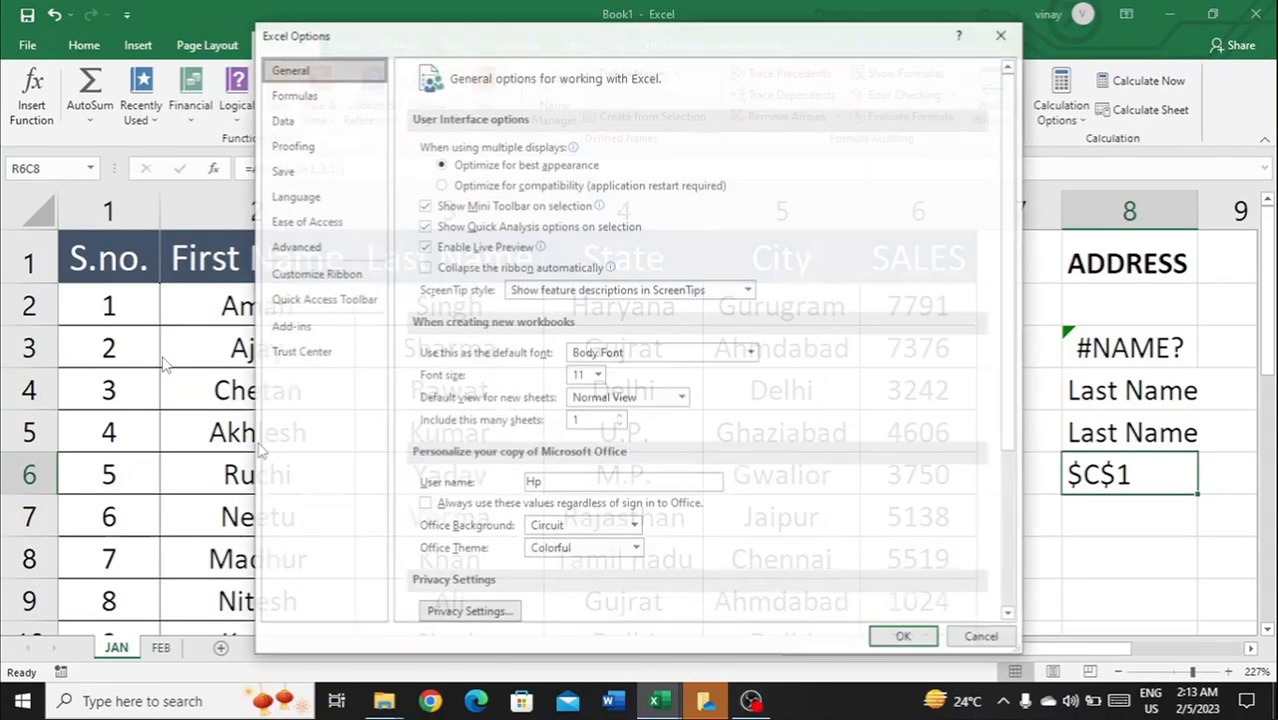
pyautogui.click(295, 96)
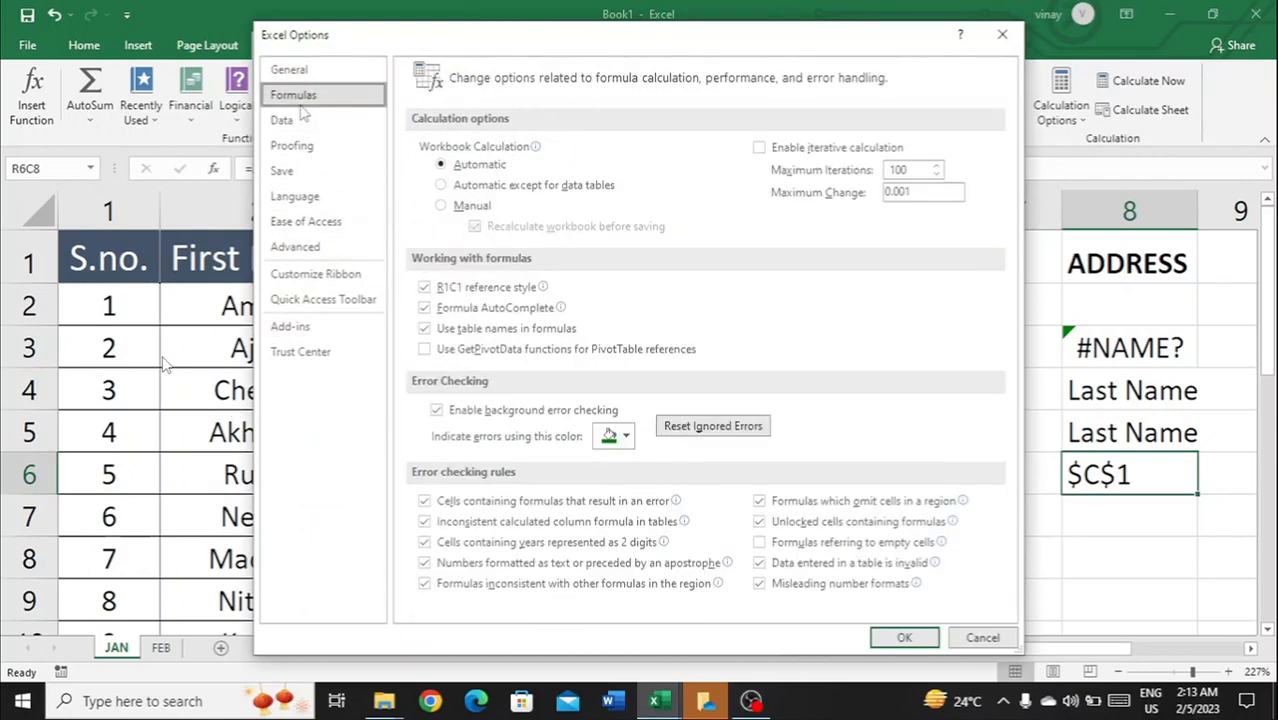
pyautogui.click(424, 288)
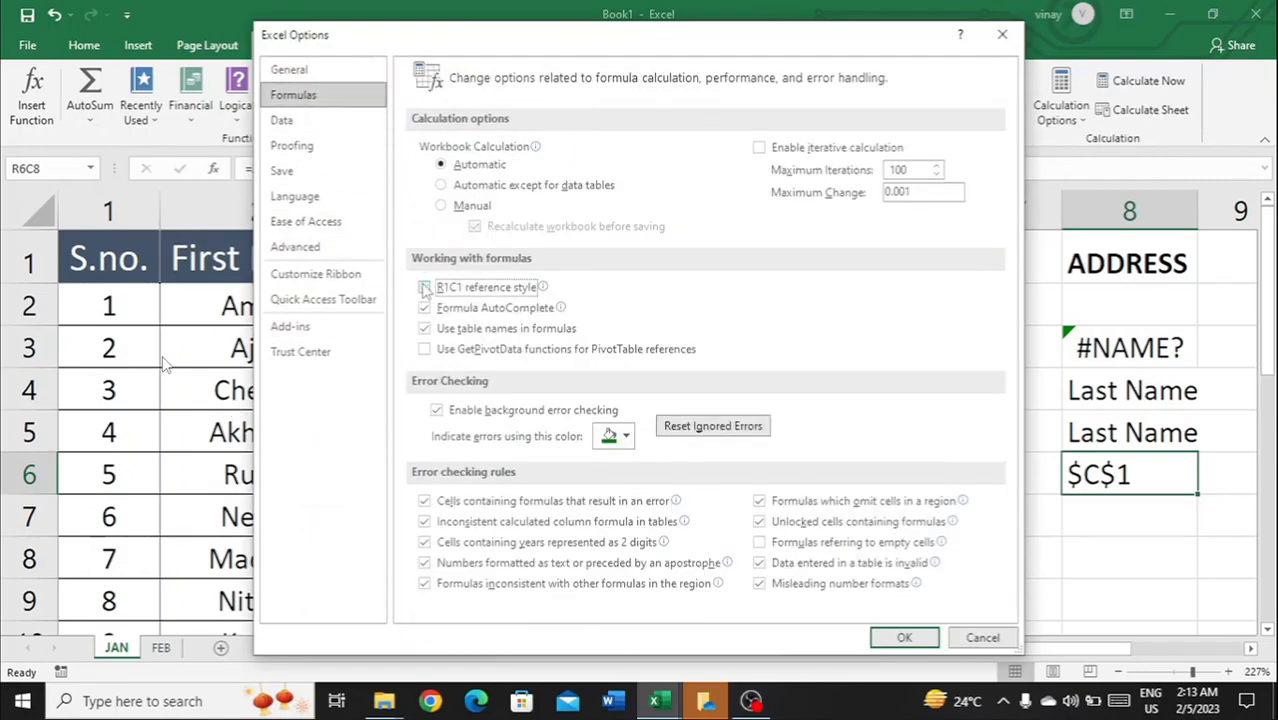
pyautogui.click(903, 638)
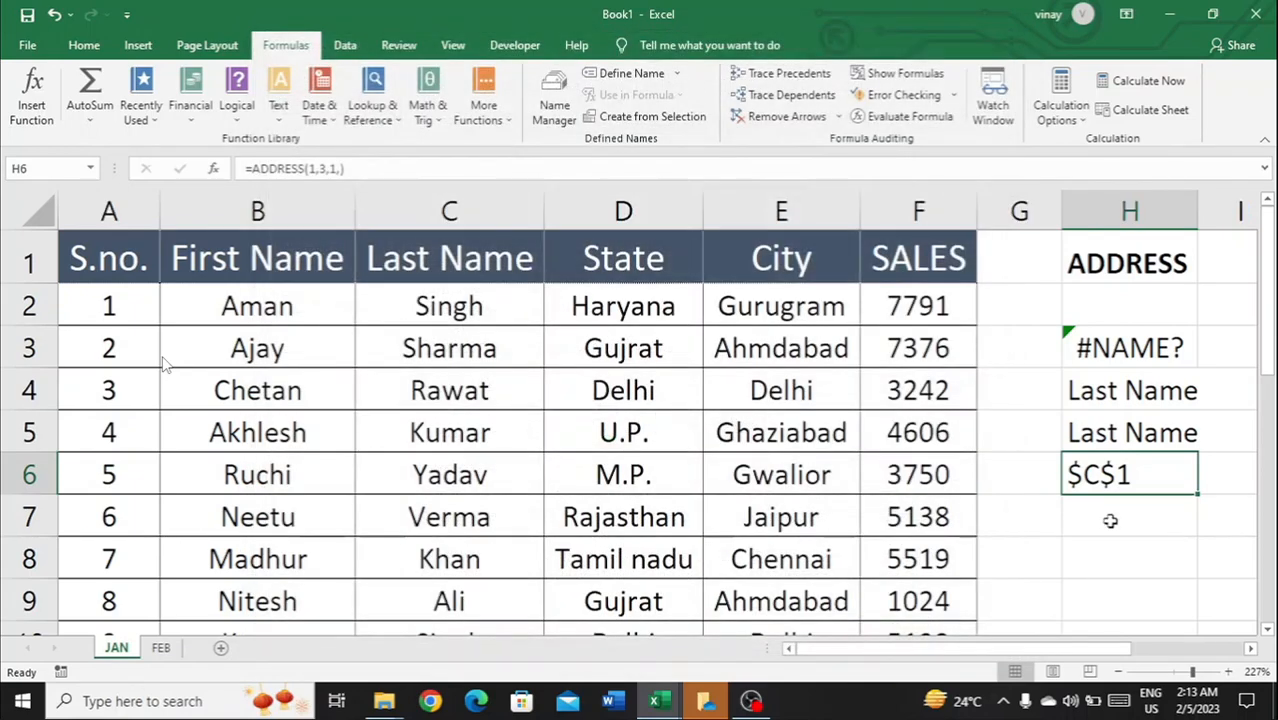
# Step: Complete H6's formula as =ADDRESS(1,3,1,1,"JAN"), with A1 style and JAN as the sheet name
pyautogui.doubleClick(1127, 488)
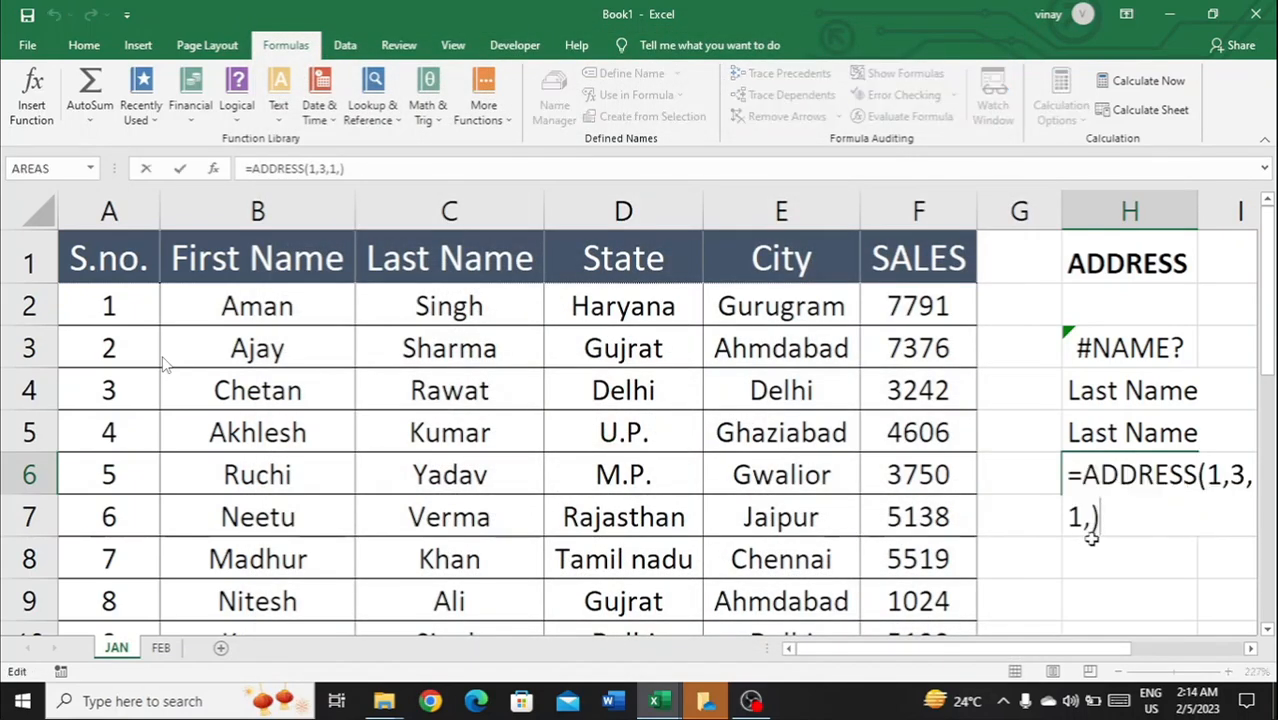
pyautogui.click(1090, 516)
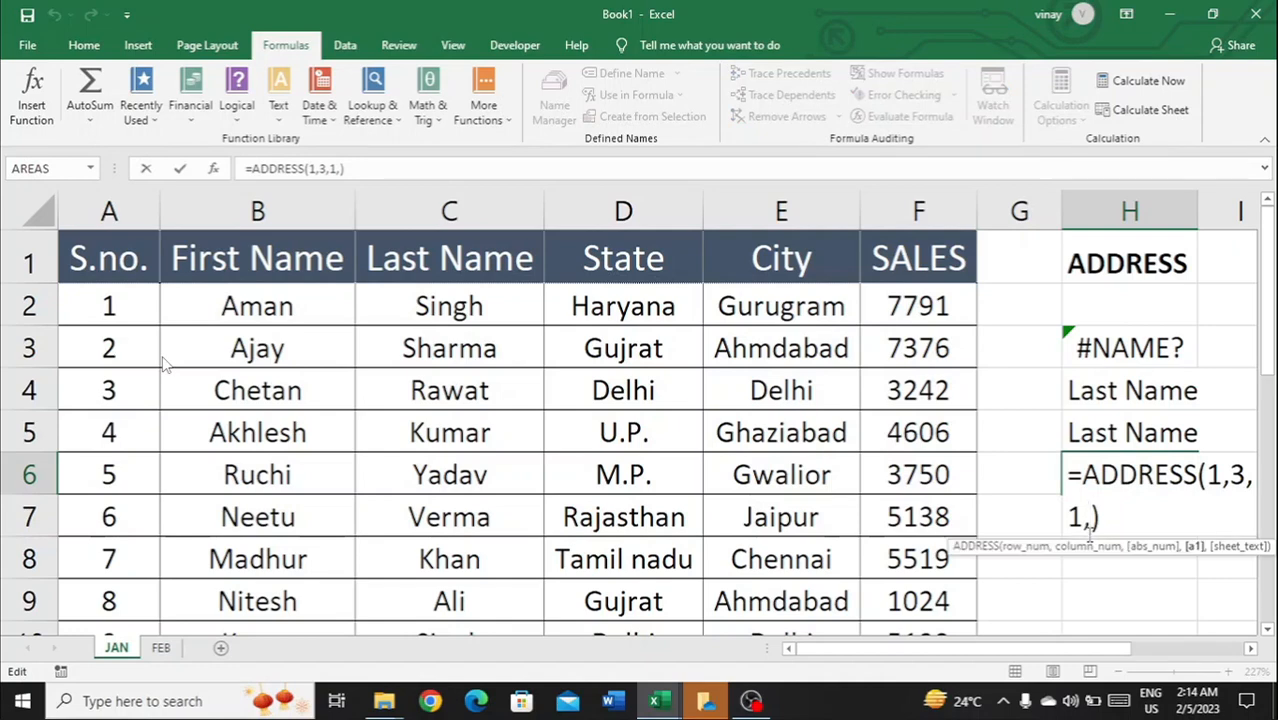
pyautogui.write('1')
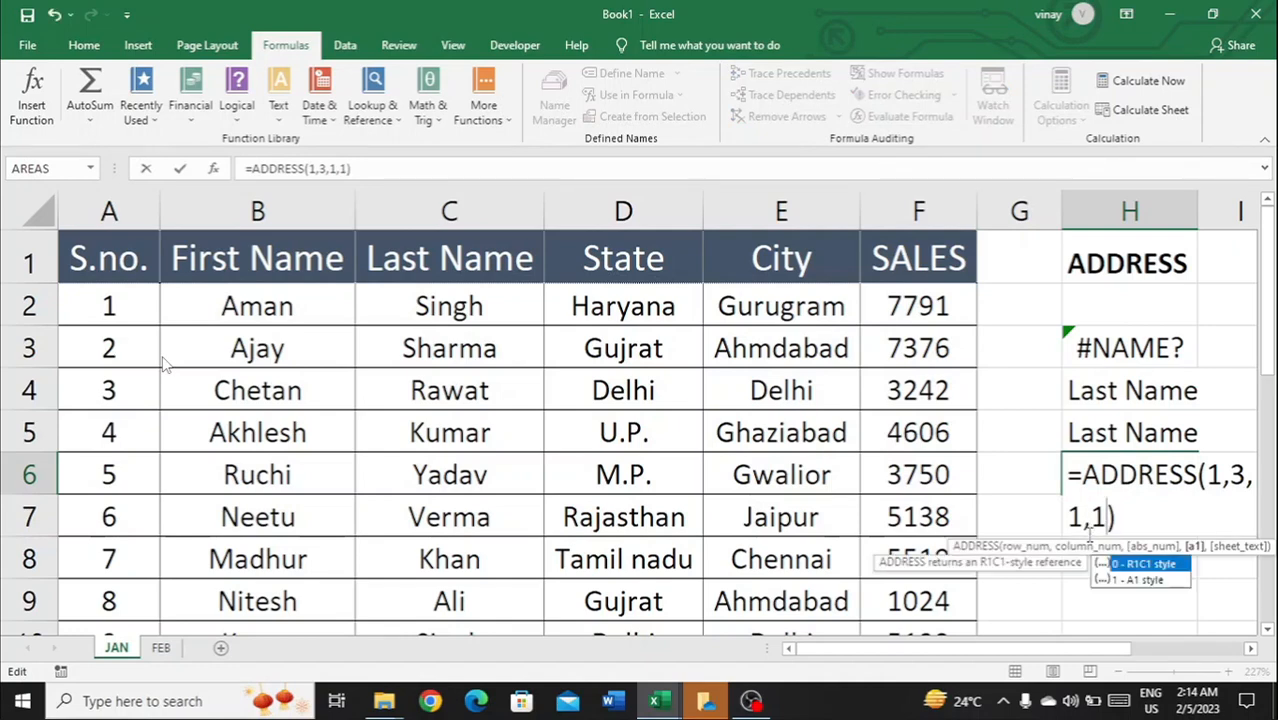
pyautogui.write(',')
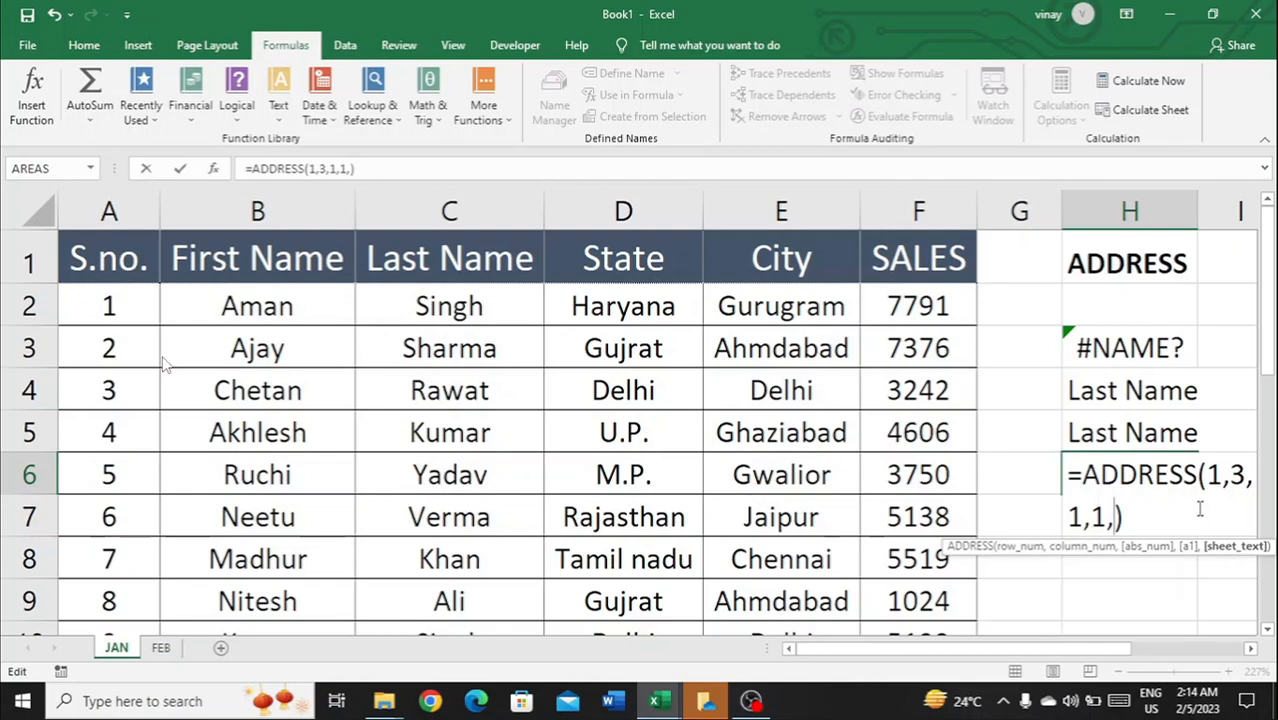
pyautogui.hscroll(3, 1204, 590)
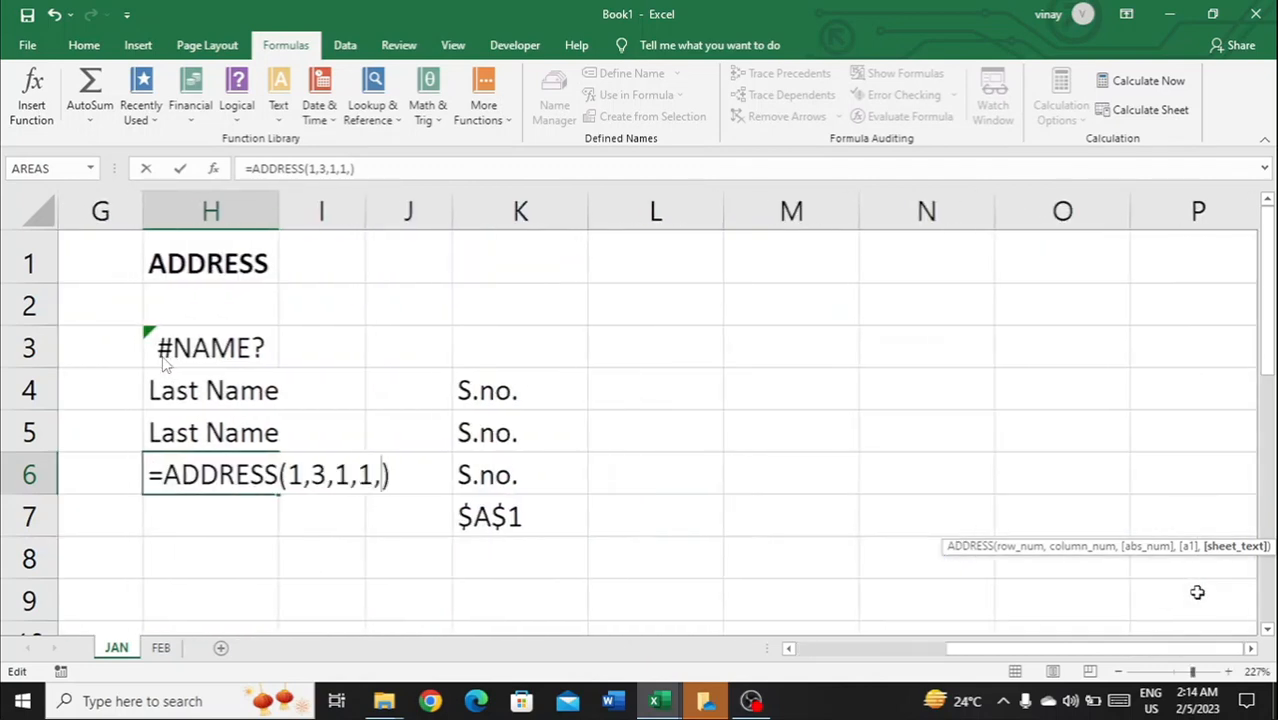
pyautogui.hscroll(-1, 667, 598)
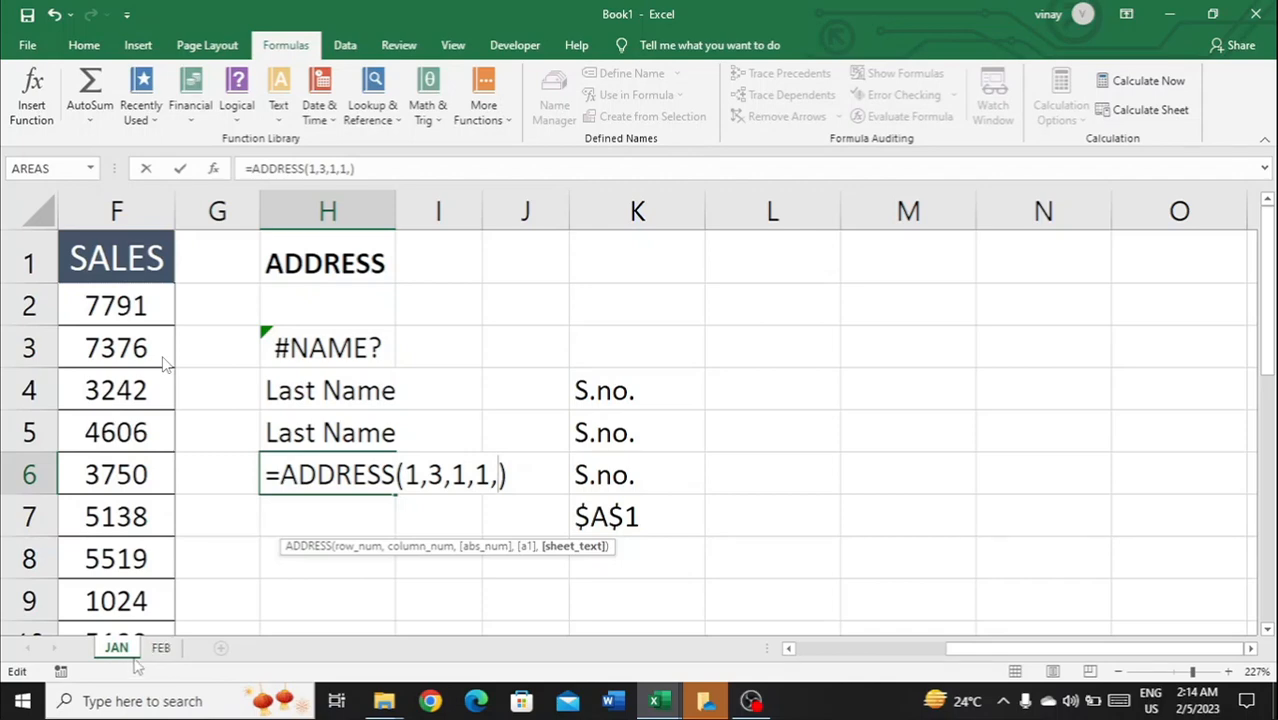
pyautogui.write('"')
pyautogui.write('JAN')
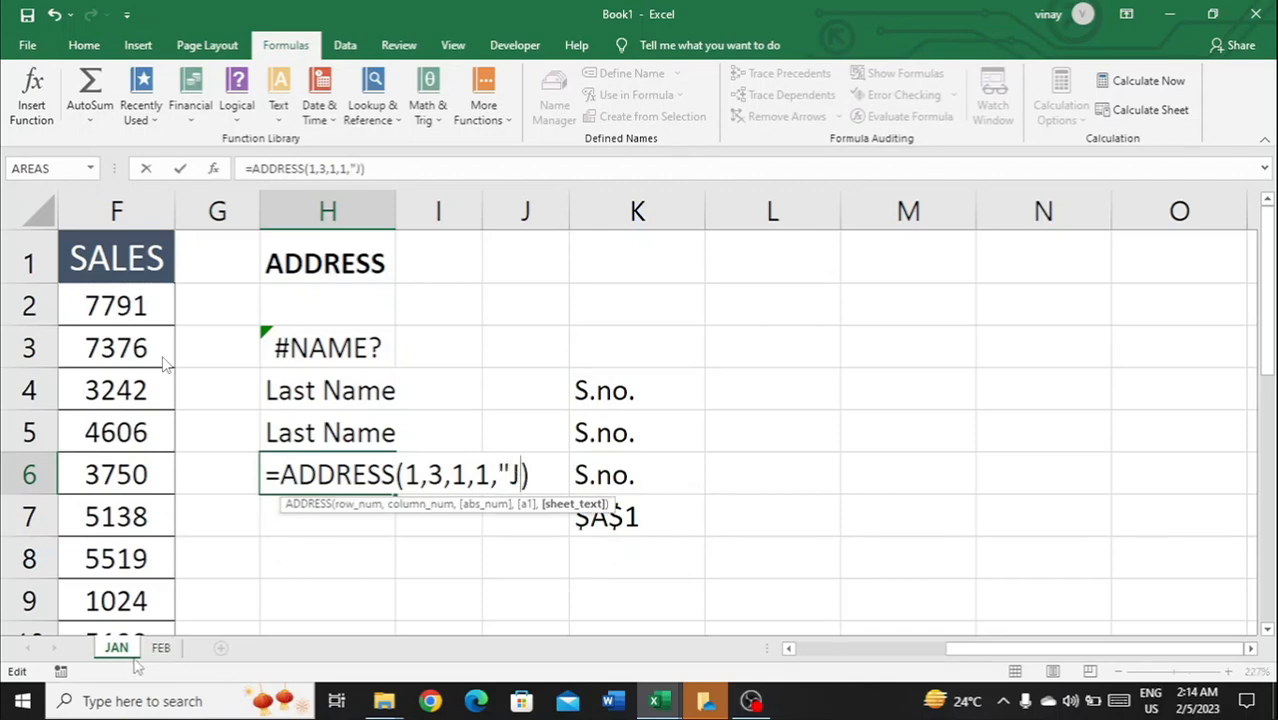
pyautogui.write('")')
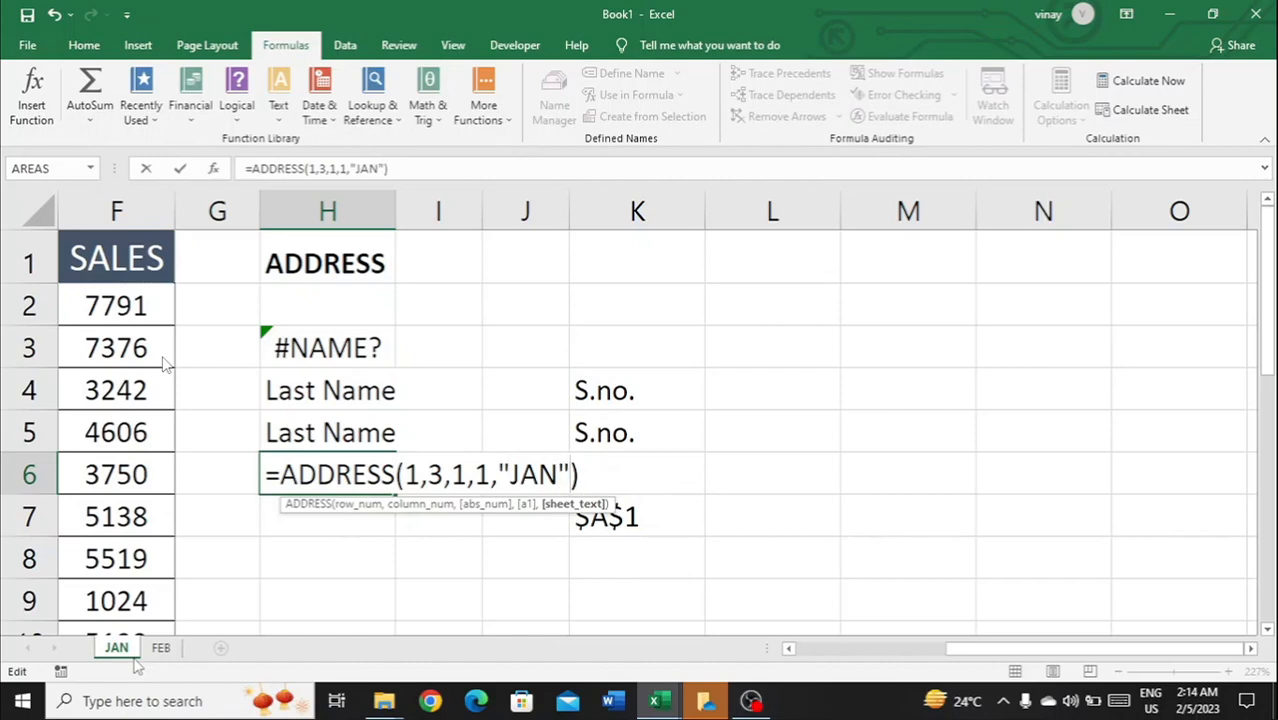
pyautogui.press('Return')
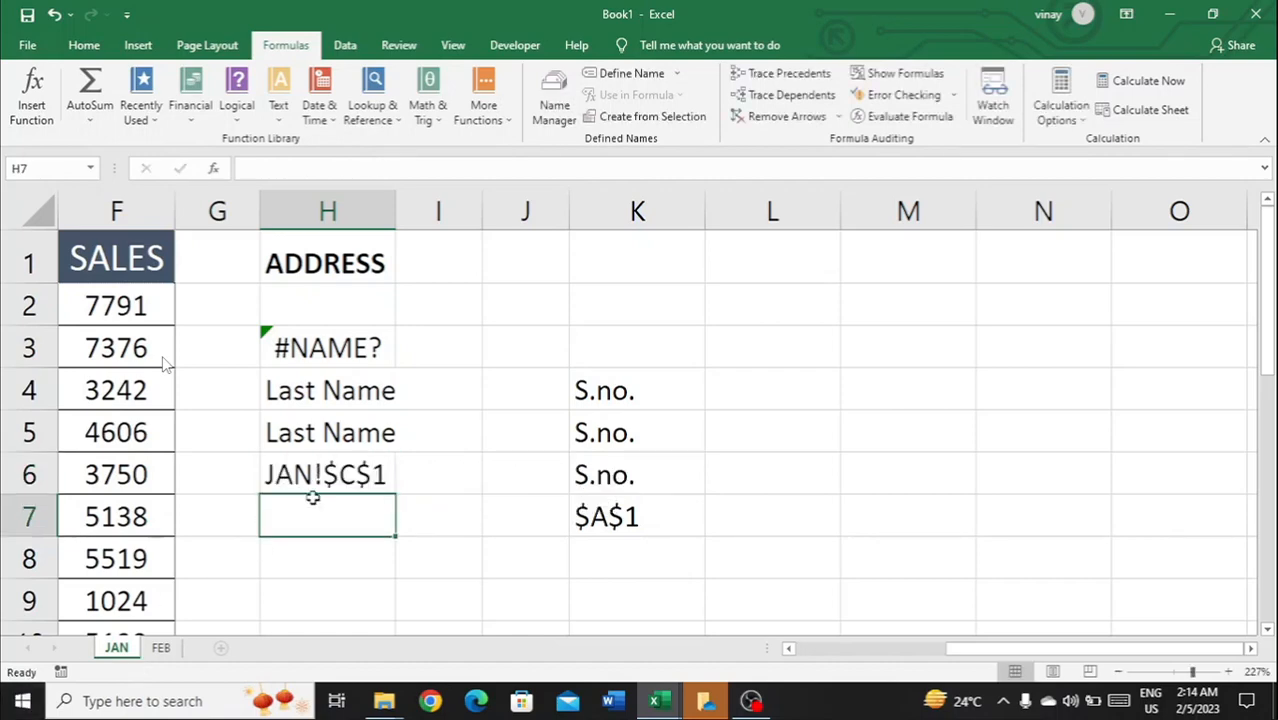
# Step: Replace the sheet name in H6's ADDRESS formula with "FEB", giving =ADDRESS(1,3,1,1,"FEB")
pyautogui.hscroll(-5, 222, 491)
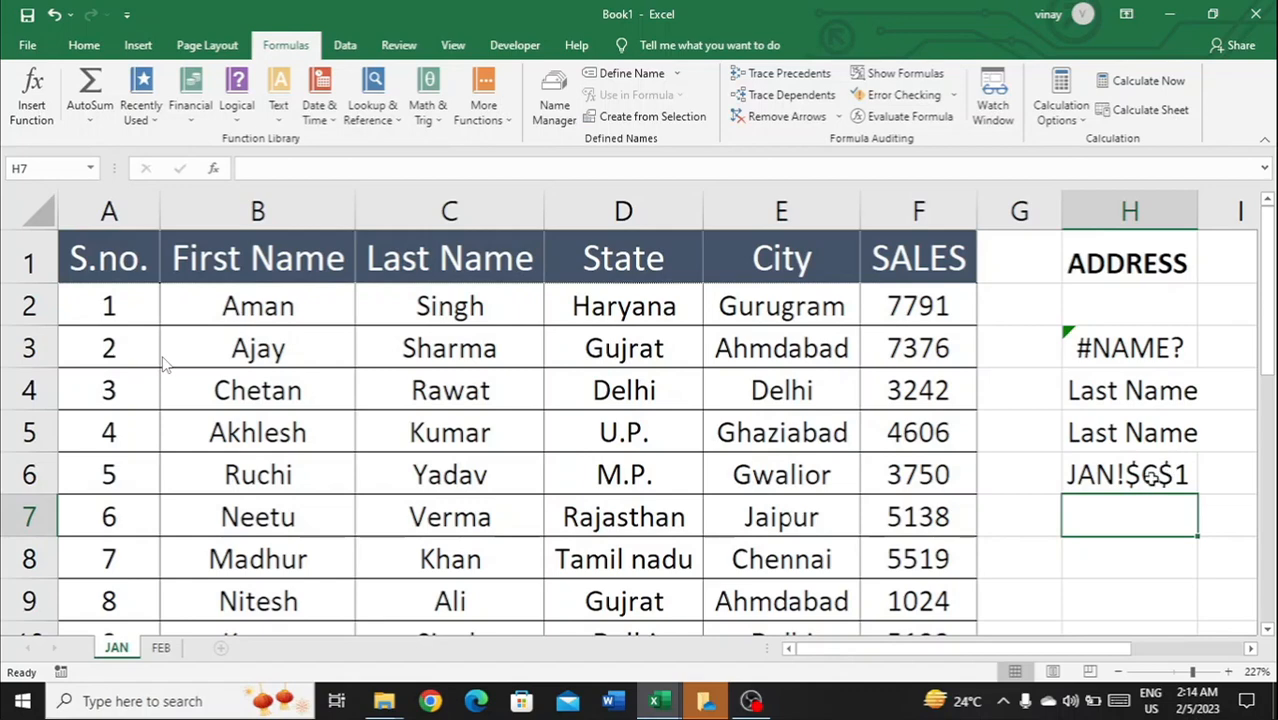
pyautogui.doubleClick(1151, 482)
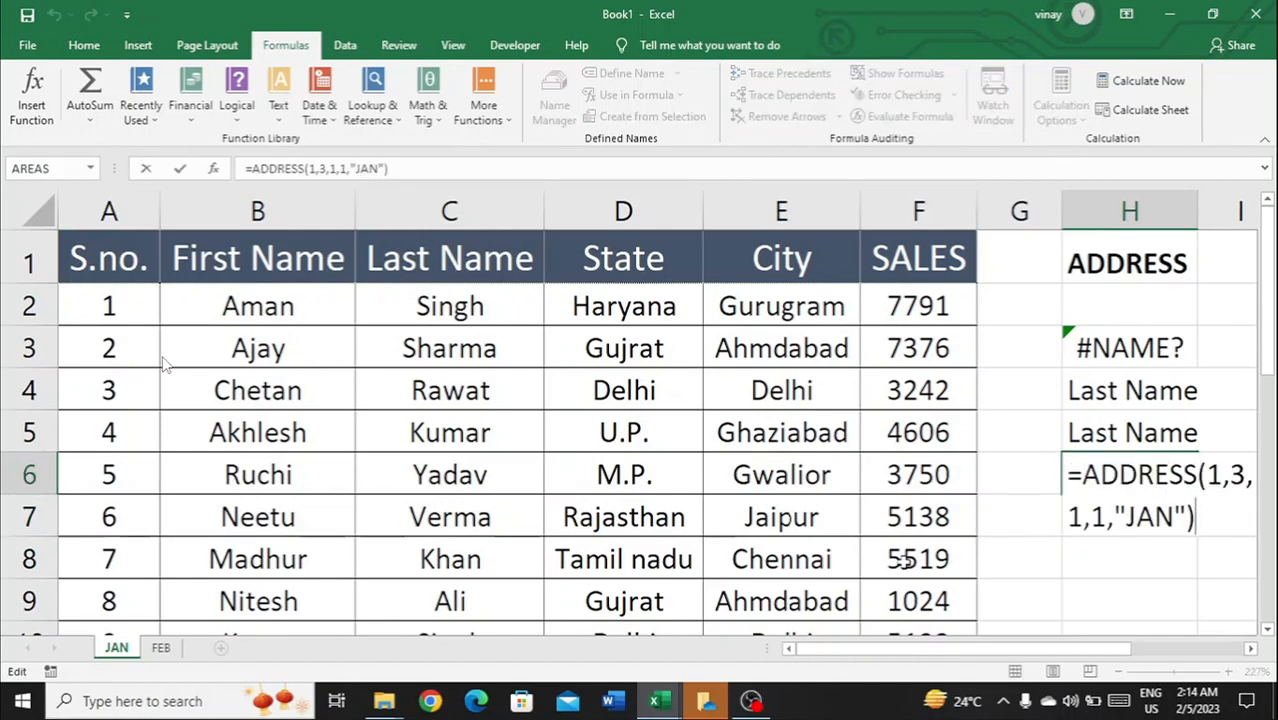
pyautogui.click(1176, 515)
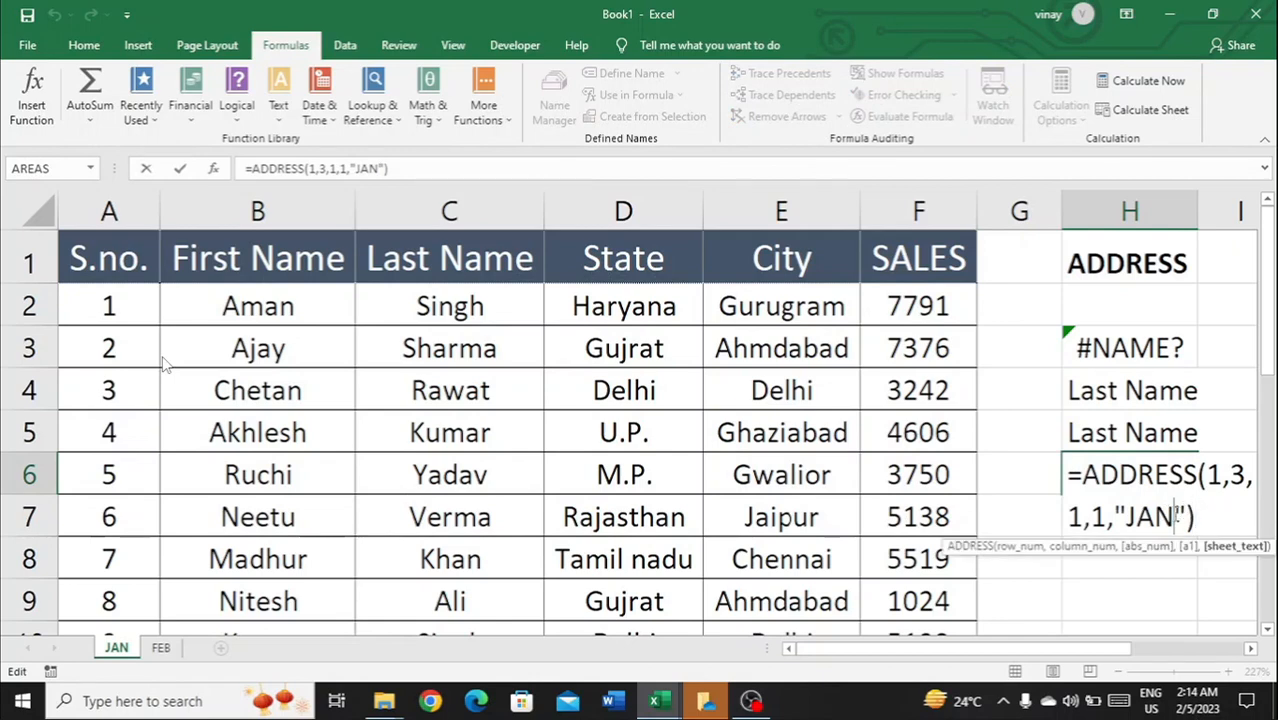
pyautogui.press('BackSpace')
pyautogui.press('BackSpace')
pyautogui.press('BackSpace')
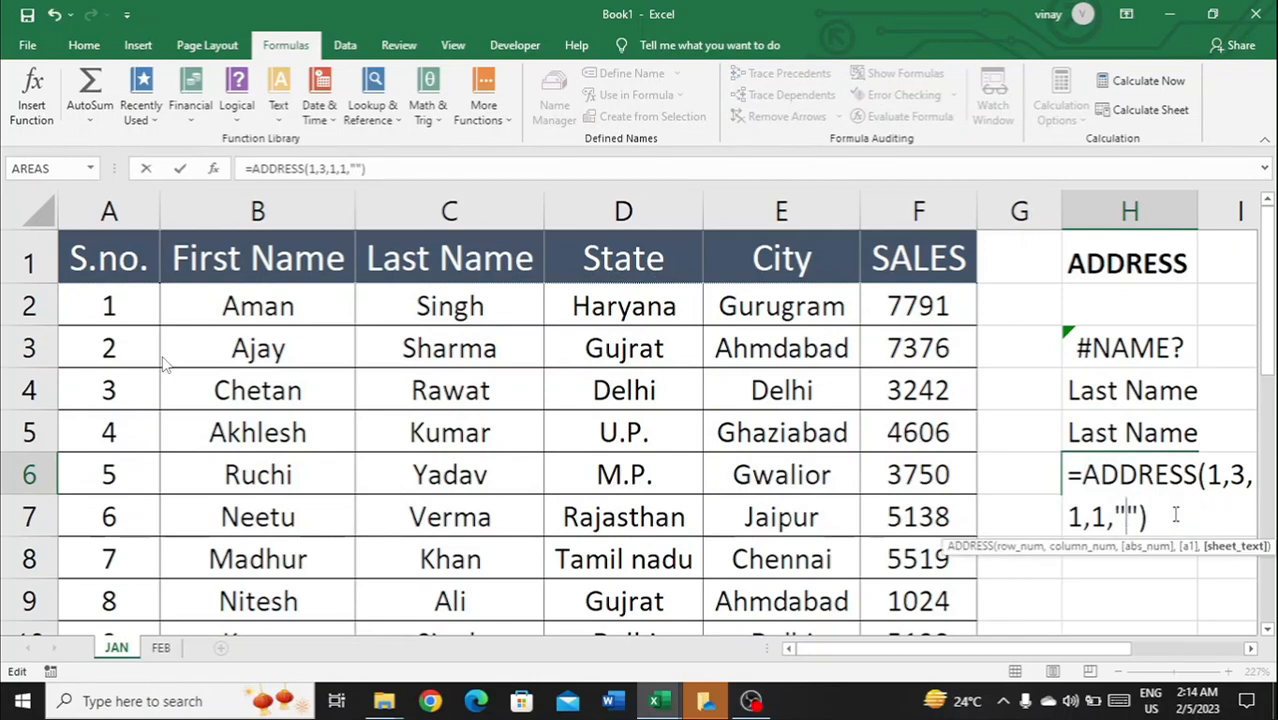
pyautogui.write('FEB')
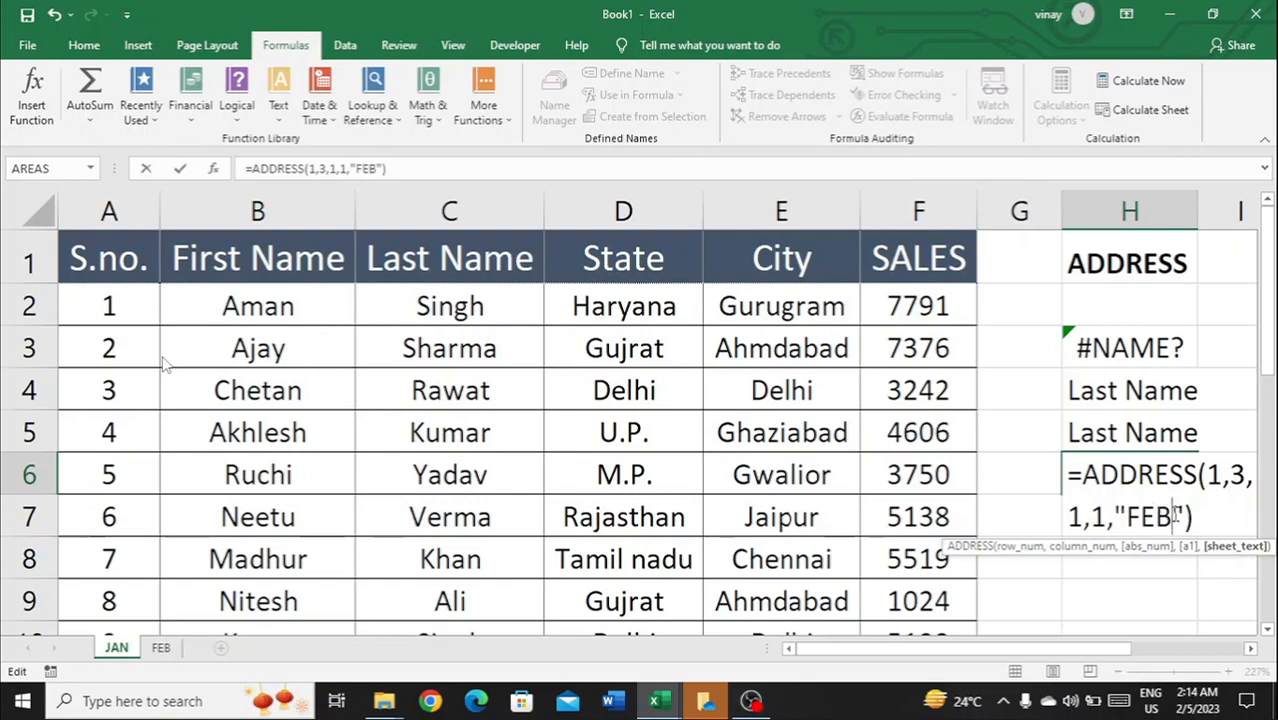
pyautogui.press('Tab')
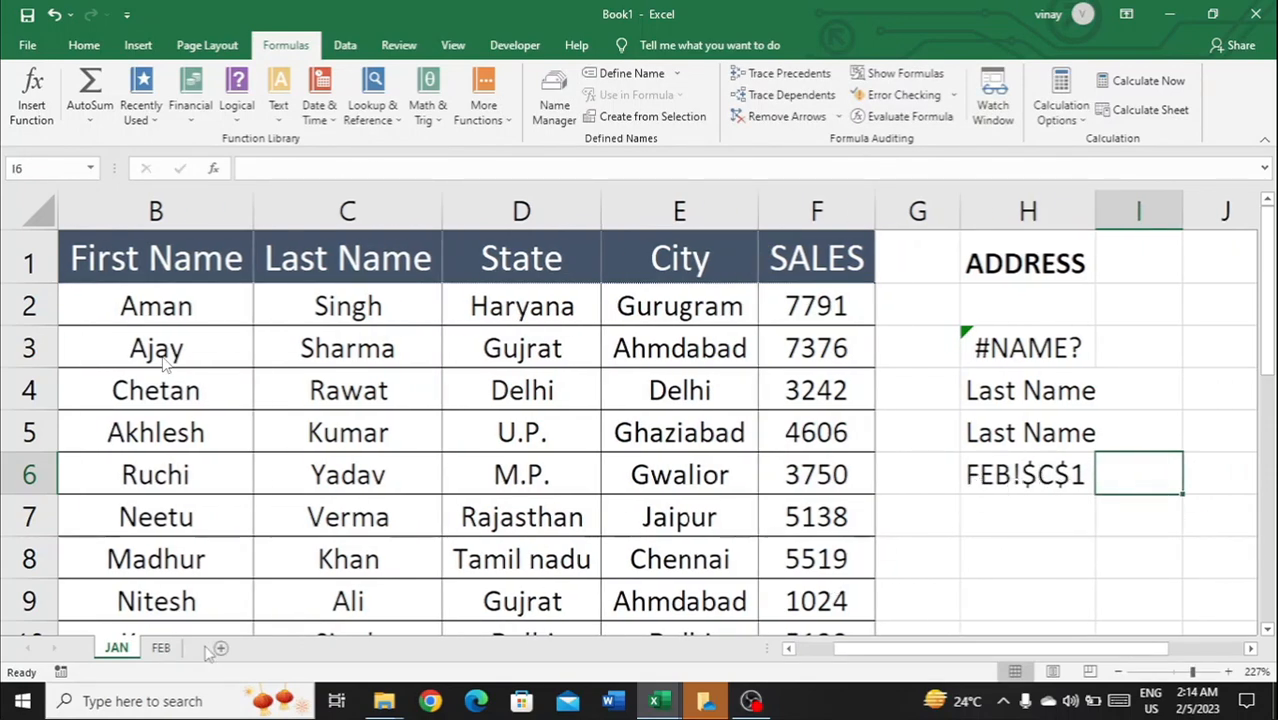
# Step: Remove the absolute, A1-style and sheet-name arguments from H6's ADDRESS formula, leaving =ADDRESS(1,3)
pyautogui.click(1020, 481)
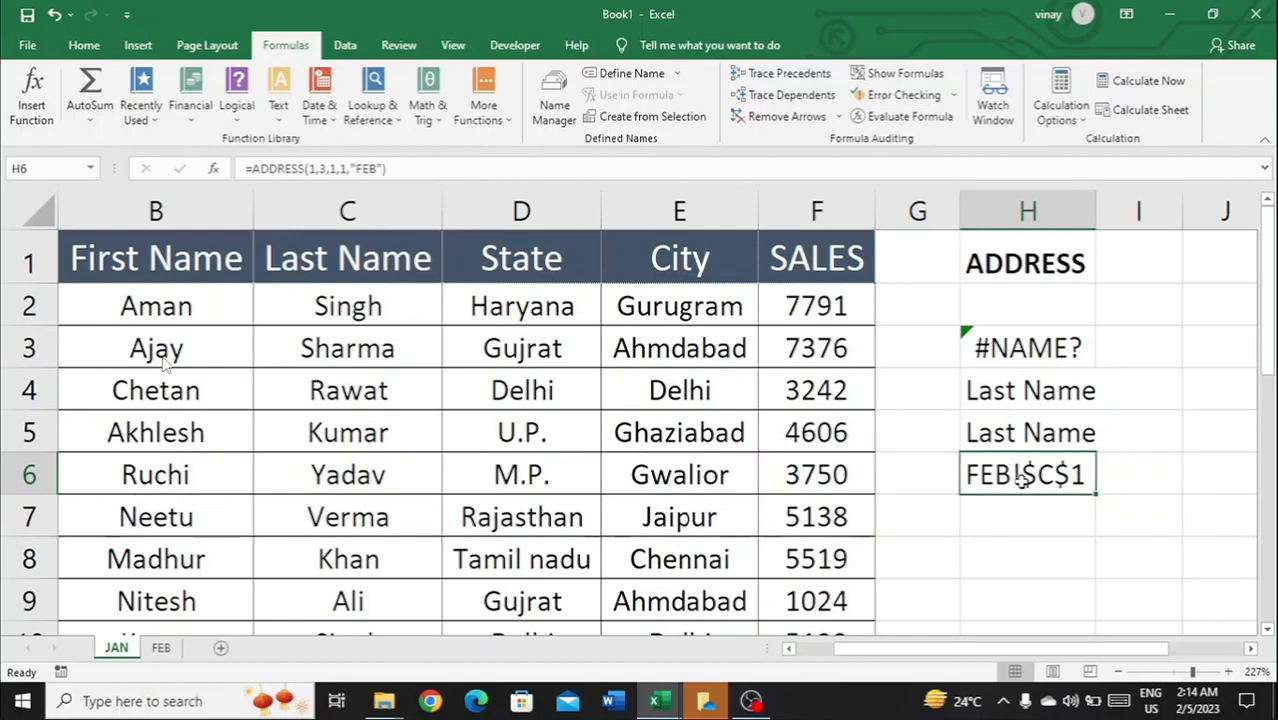
pyautogui.press('F2')
pyautogui.press('Left')
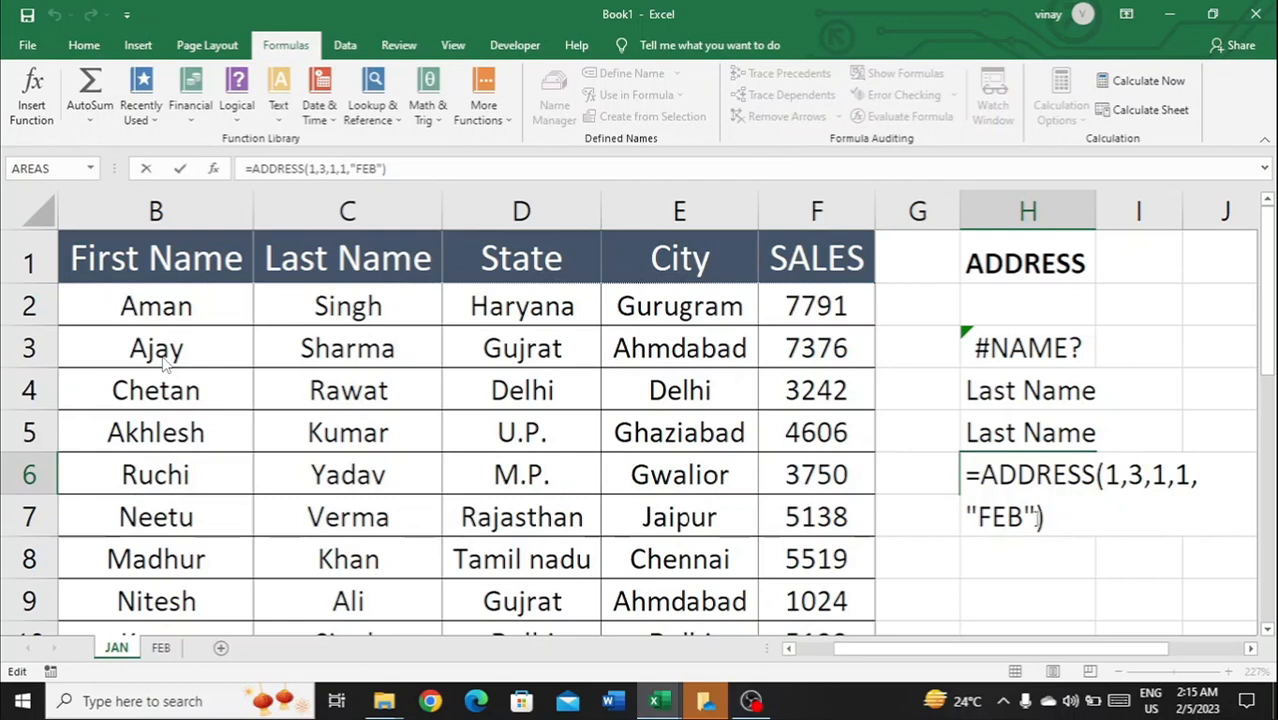
pyautogui.press('BackSpace')
pyautogui.press('BackSpace')
pyautogui.press('BackSpace')
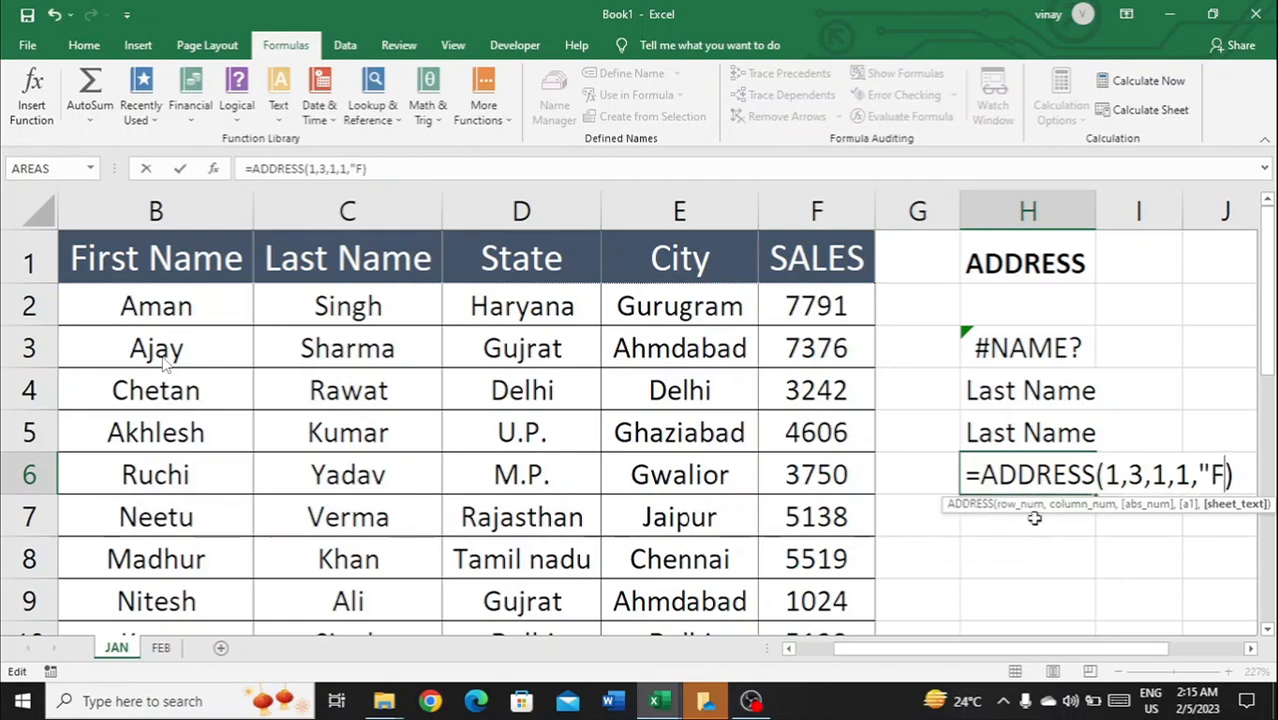
pyautogui.press('BackSpace')
pyautogui.press('BackSpace')
pyautogui.press('BackSpace')
pyautogui.press('BackSpace')
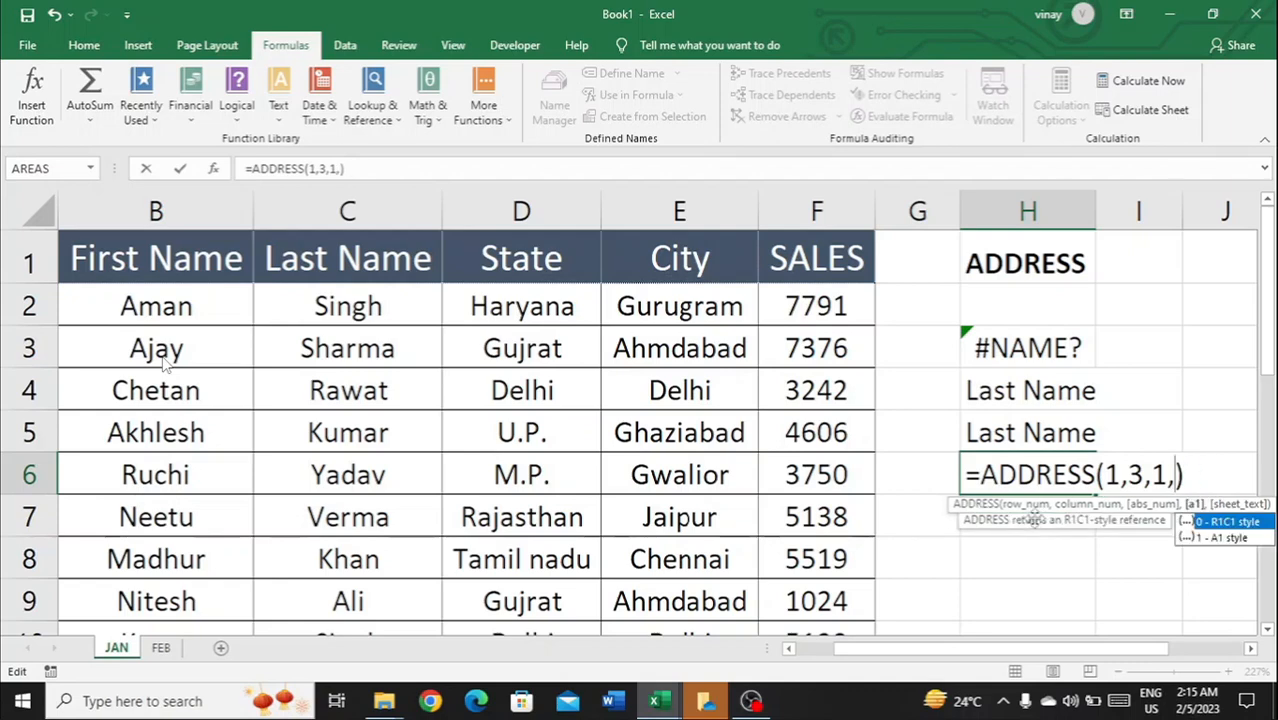
pyautogui.press('BackSpace')
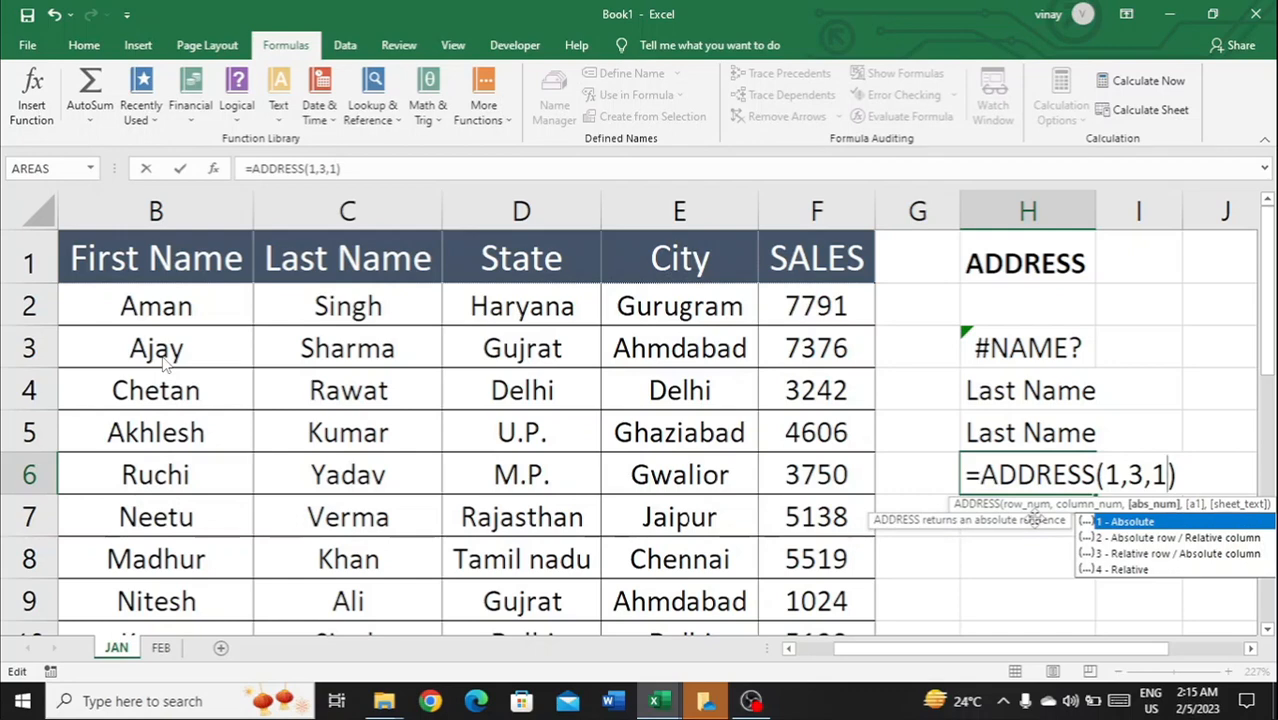
pyautogui.press('BackSpace')
pyautogui.press('BackSpace')
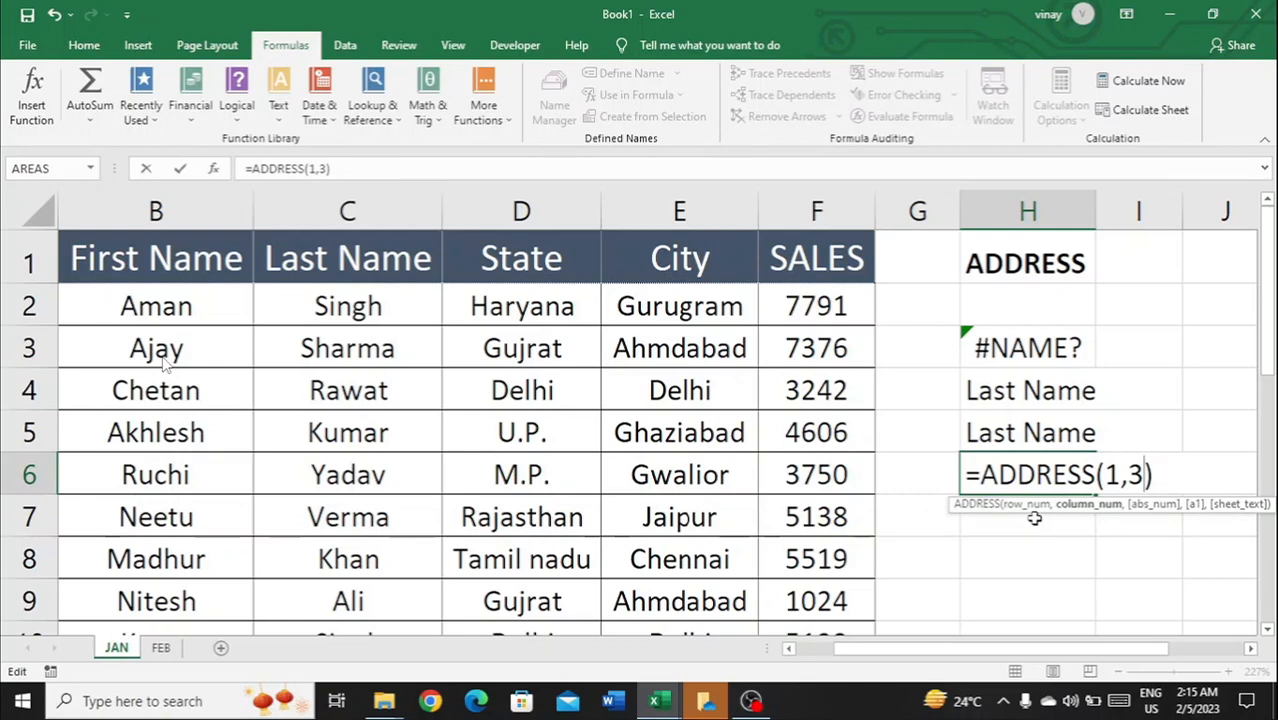
pyautogui.hscroll(-2, 485, 320)
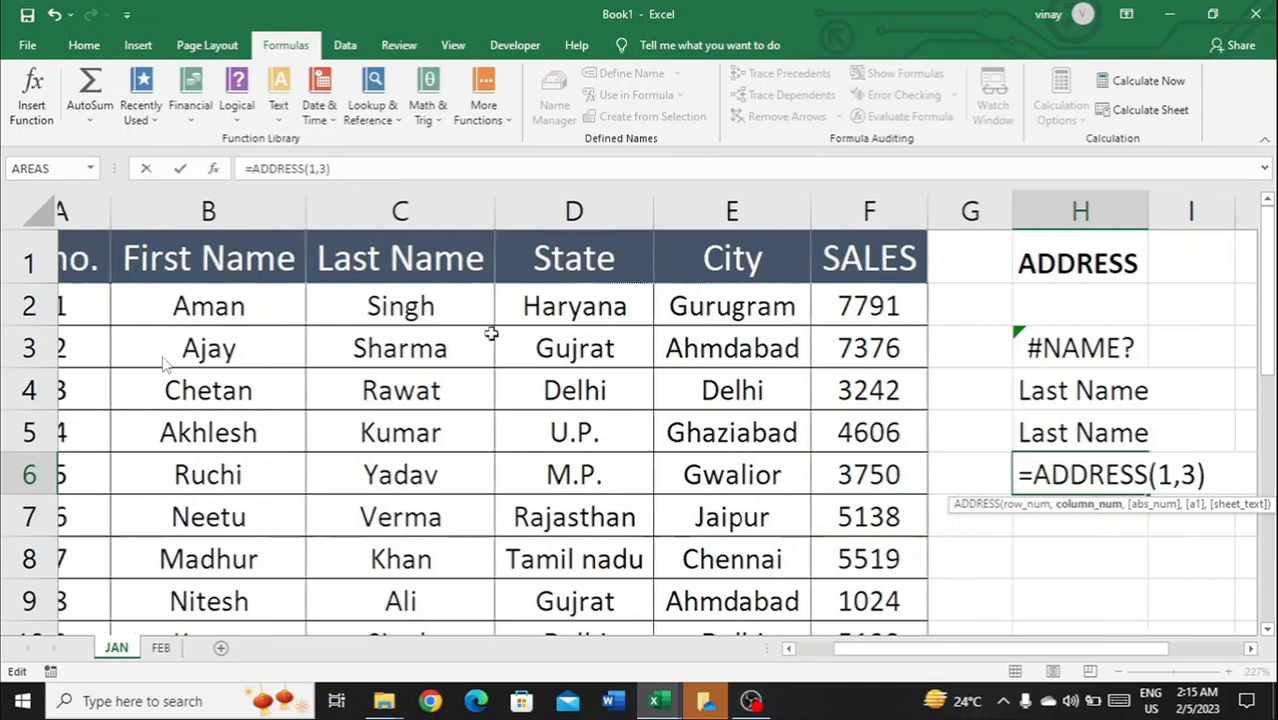
pyautogui.hscroll(1, 389, 341)
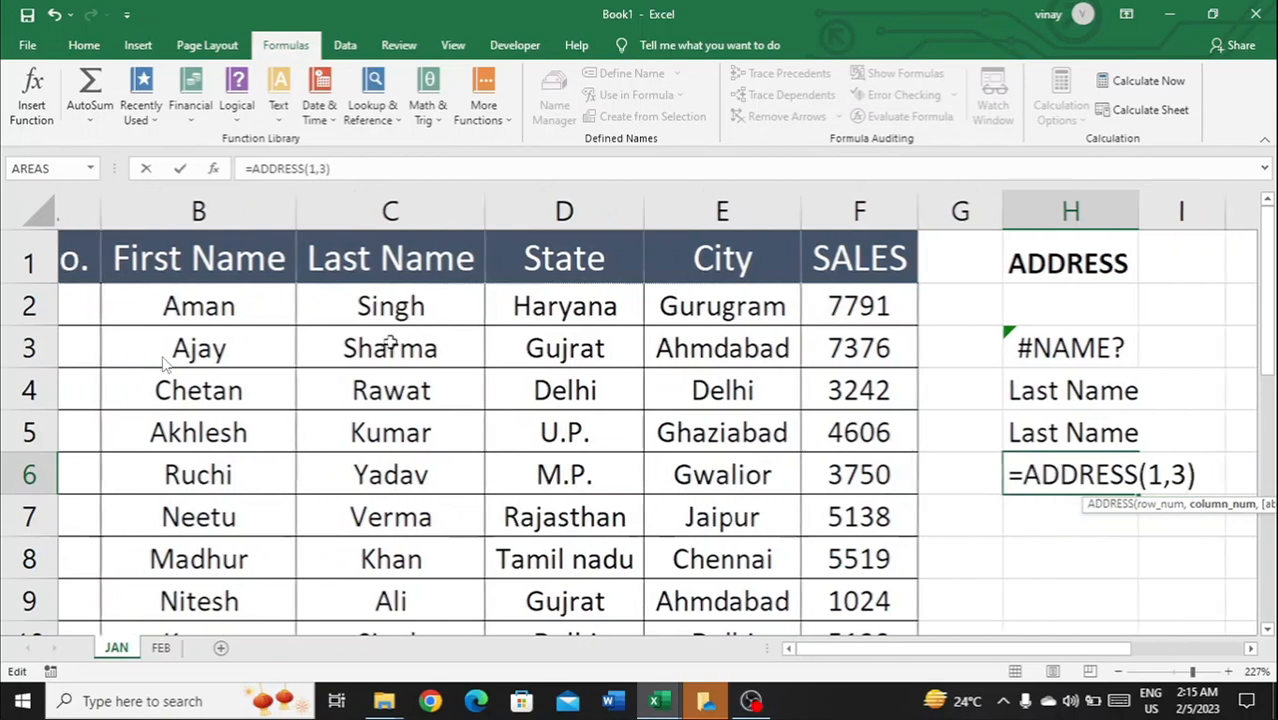
pyautogui.press('Return')
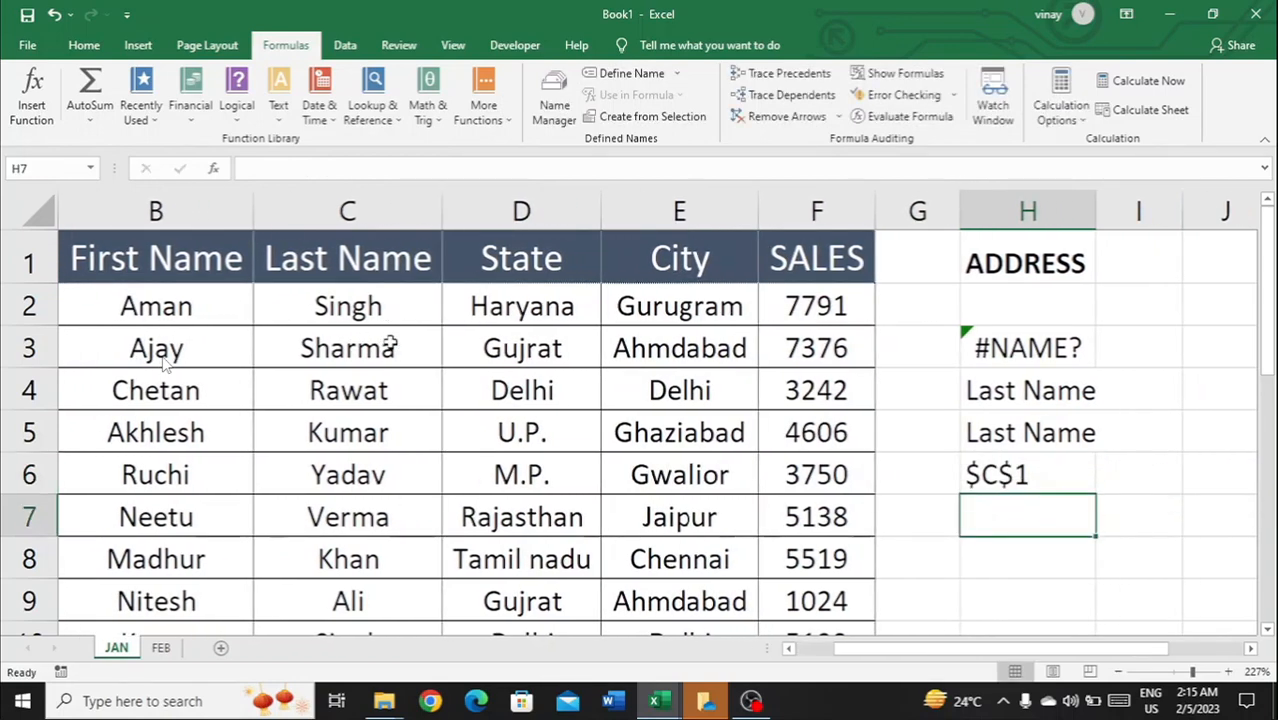
# Step: Wrap H6's ADDRESS formula in INDIRECT, giving =INDIRECT(ADDRESS(1,3)), and review the finished formula
pyautogui.press('Up')
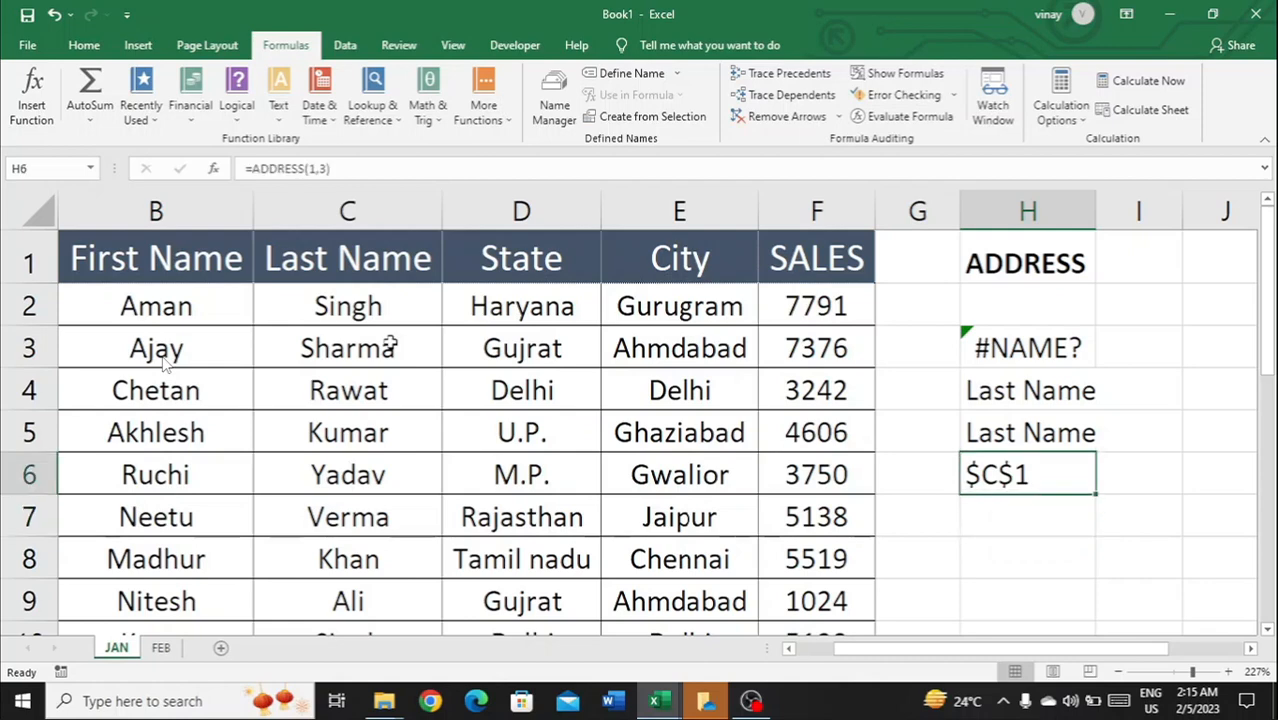
pyautogui.press('F2')
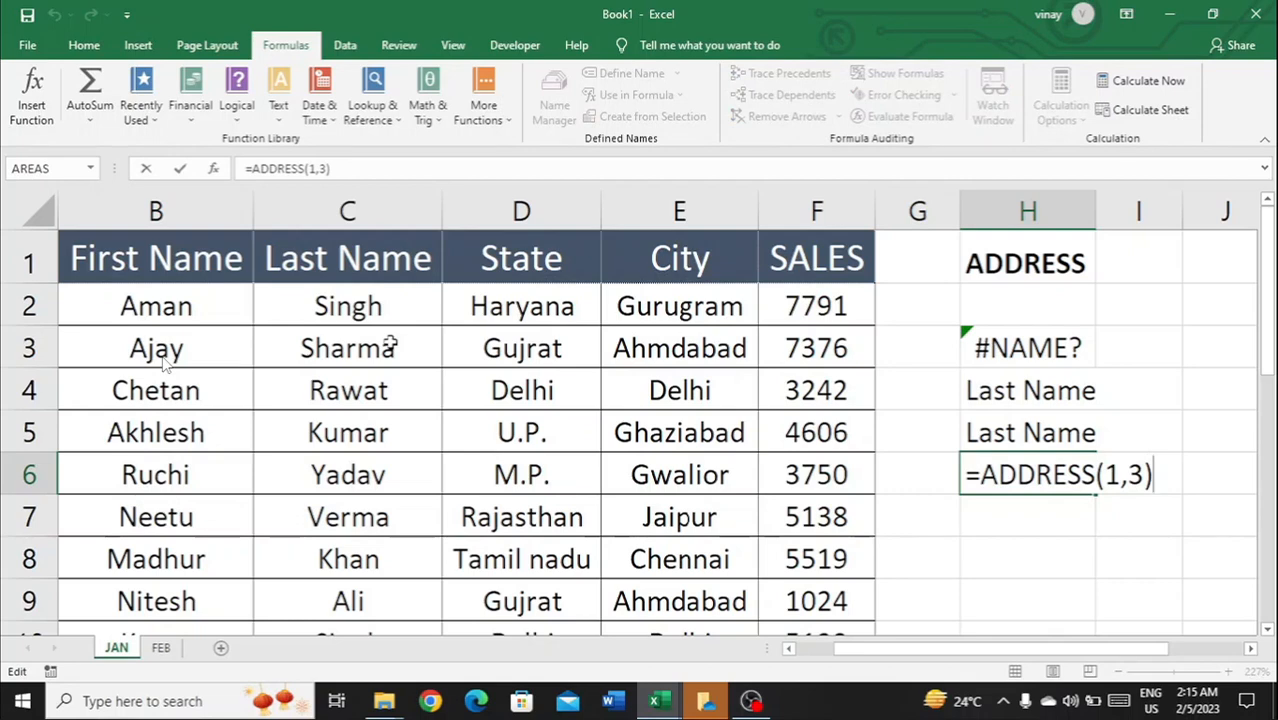
pyautogui.press('Left')
pyautogui.press('Left')
pyautogui.press('Left')
pyautogui.press('Left')
pyautogui.press('Left')
pyautogui.press('Left')
pyautogui.press('Left')
pyautogui.press('Left')
pyautogui.press('Left')
pyautogui.press('Left')
pyautogui.press('Left')
pyautogui.press('Left')
pyautogui.press('Left')
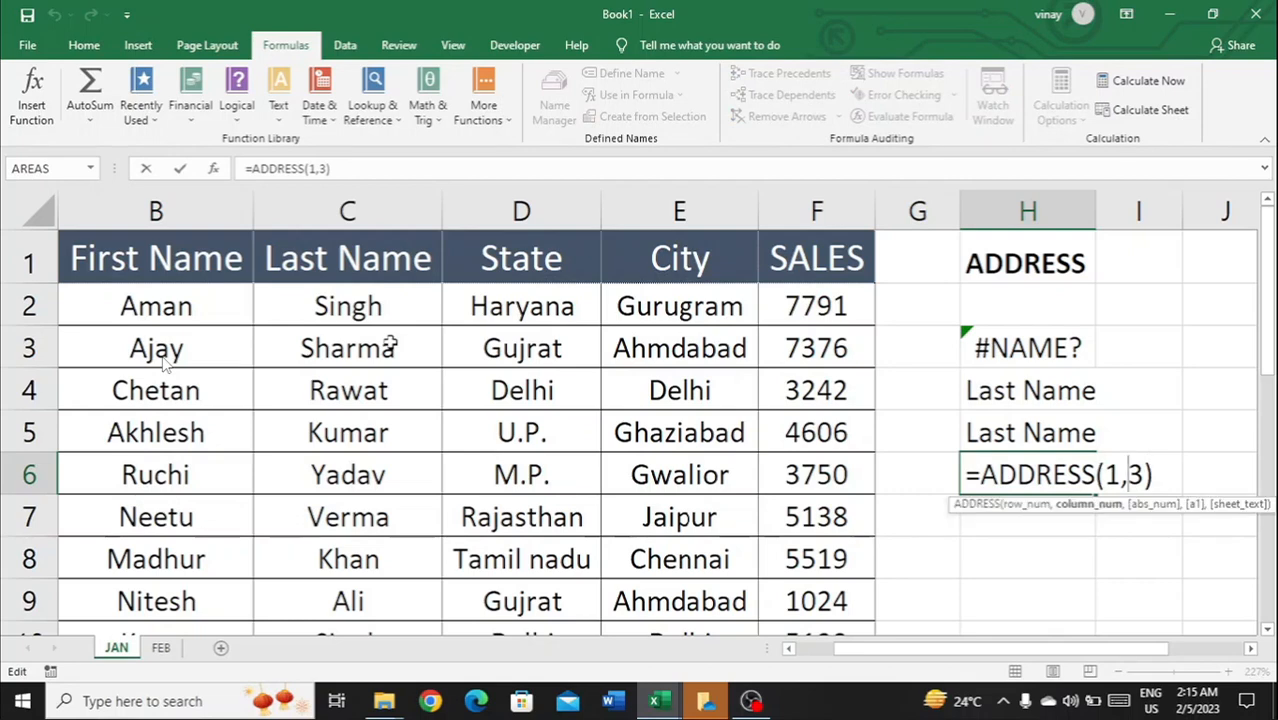
pyautogui.press('Right')
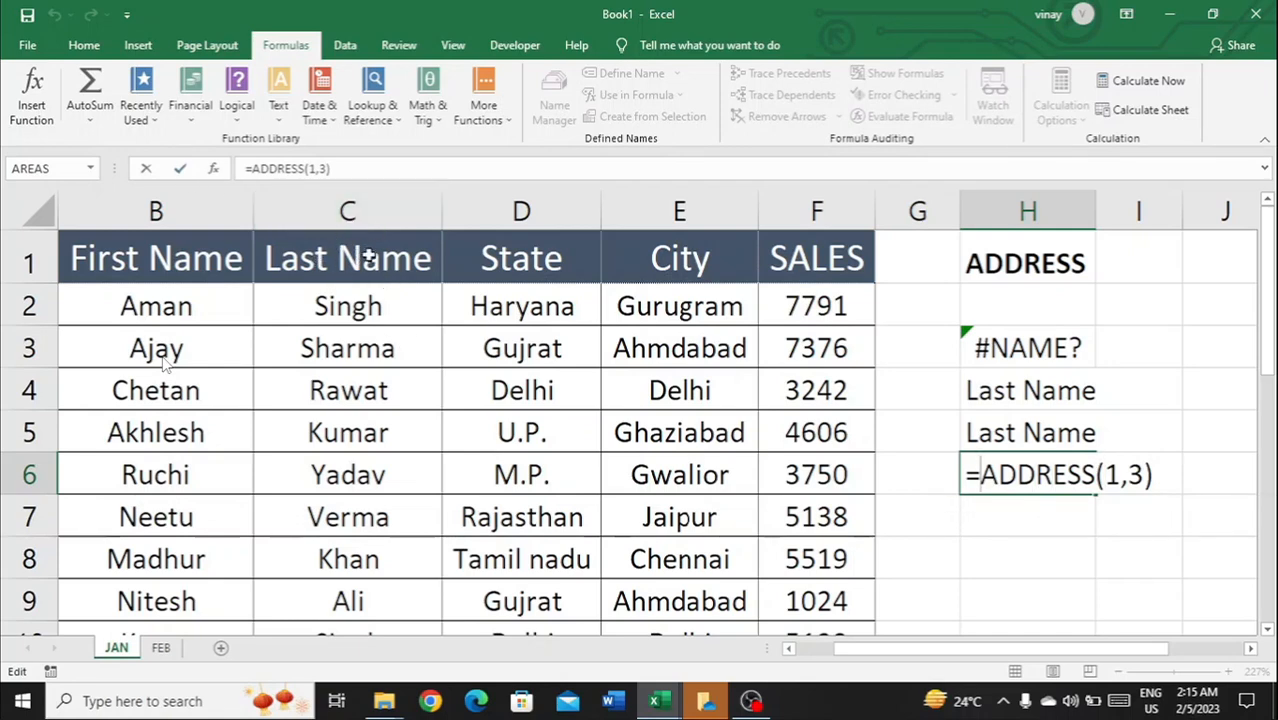
pyautogui.write('INDI')
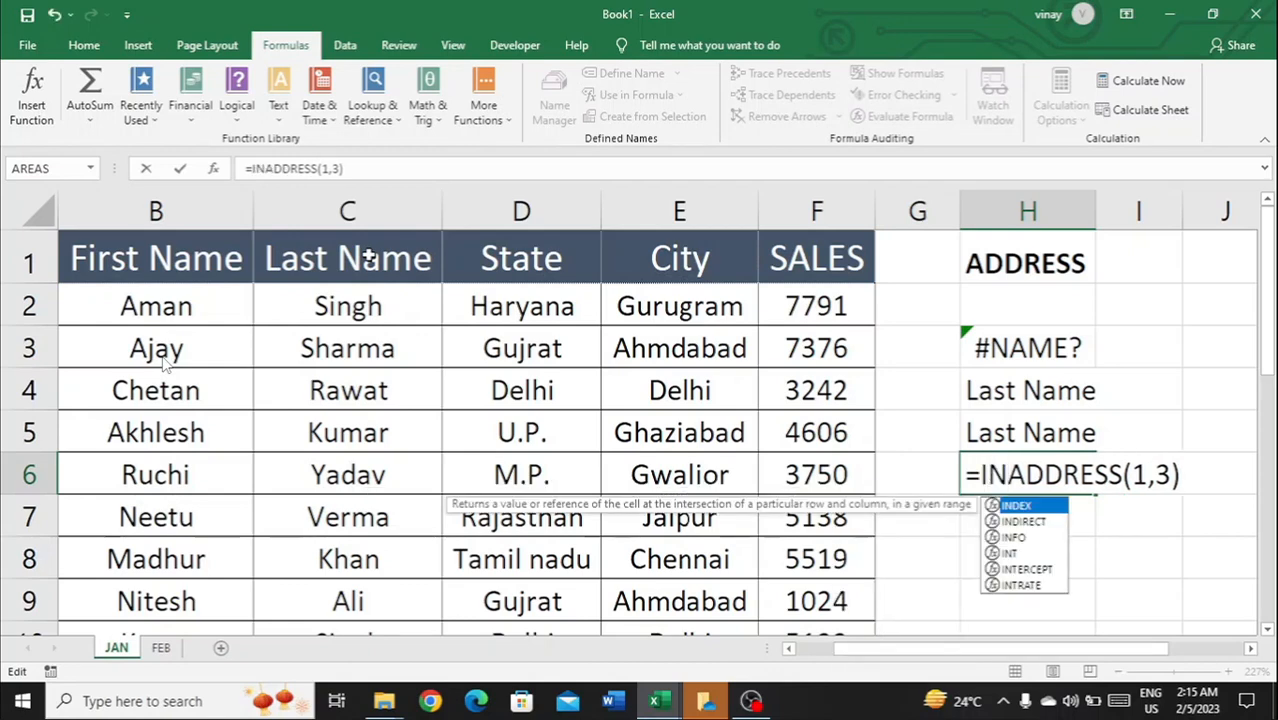
pyautogui.write('RECT(')
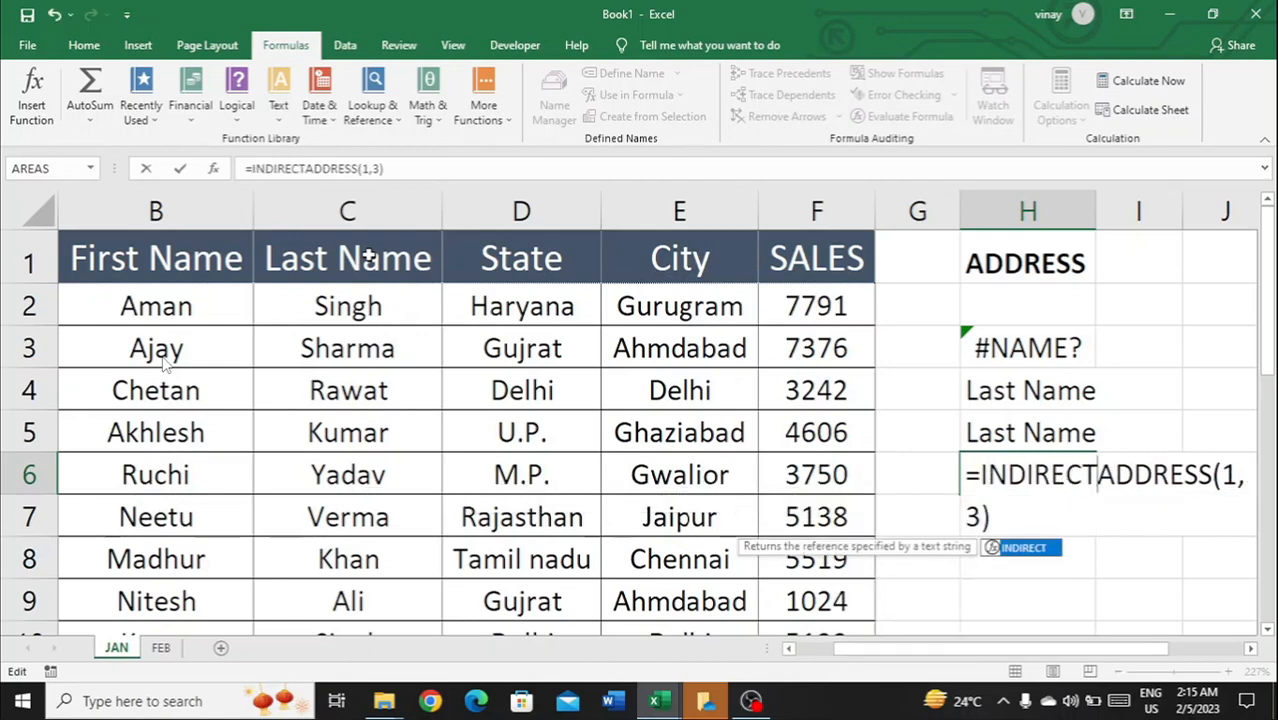
pyautogui.press('End')
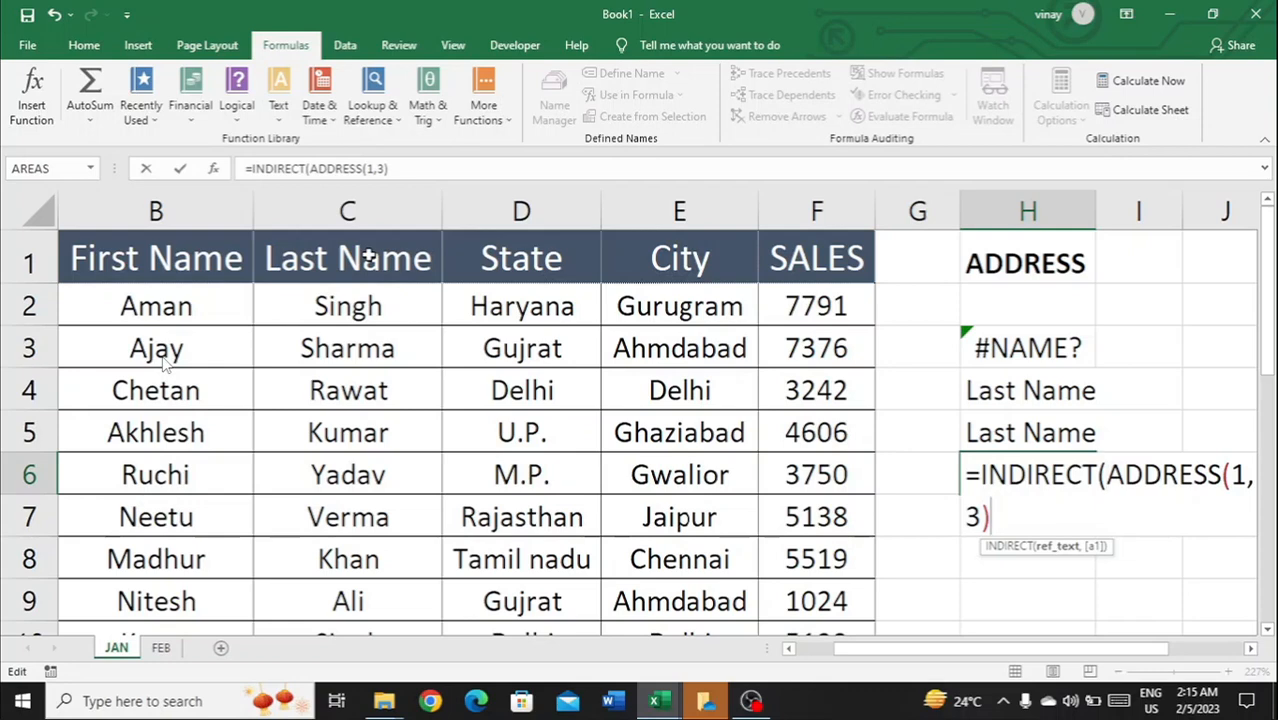
pyautogui.write(')')
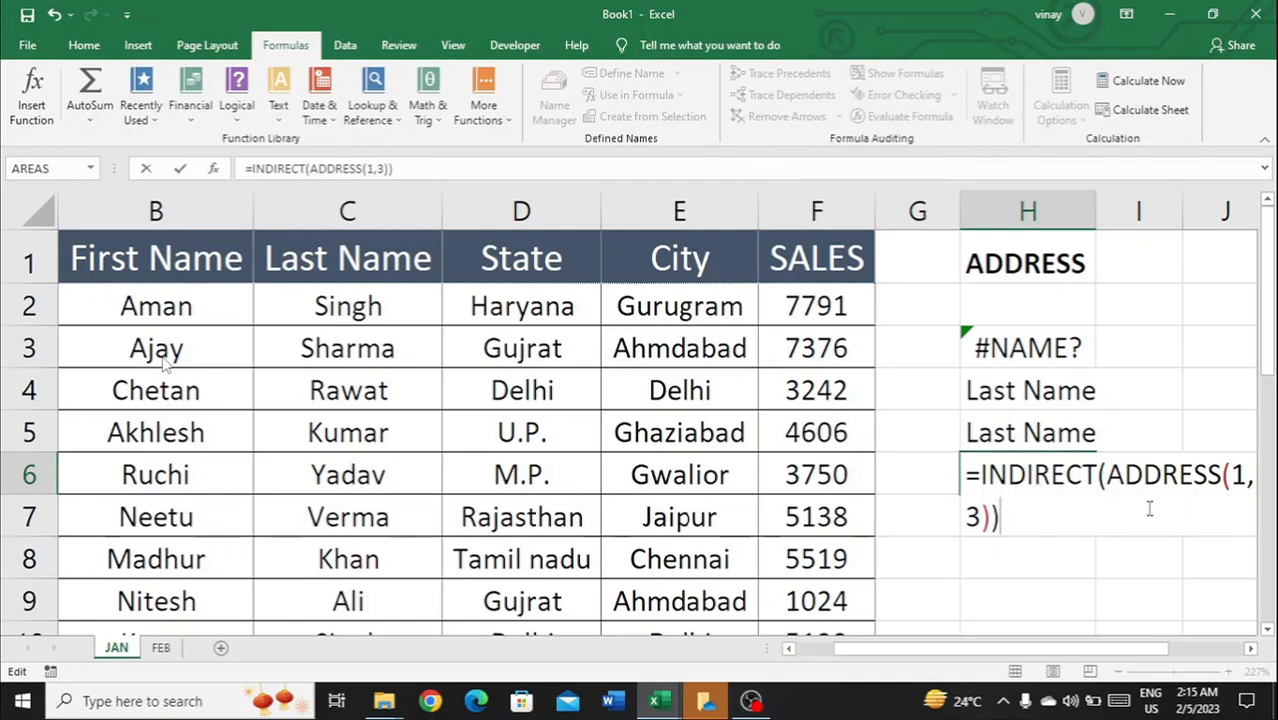
pyautogui.press('Return')
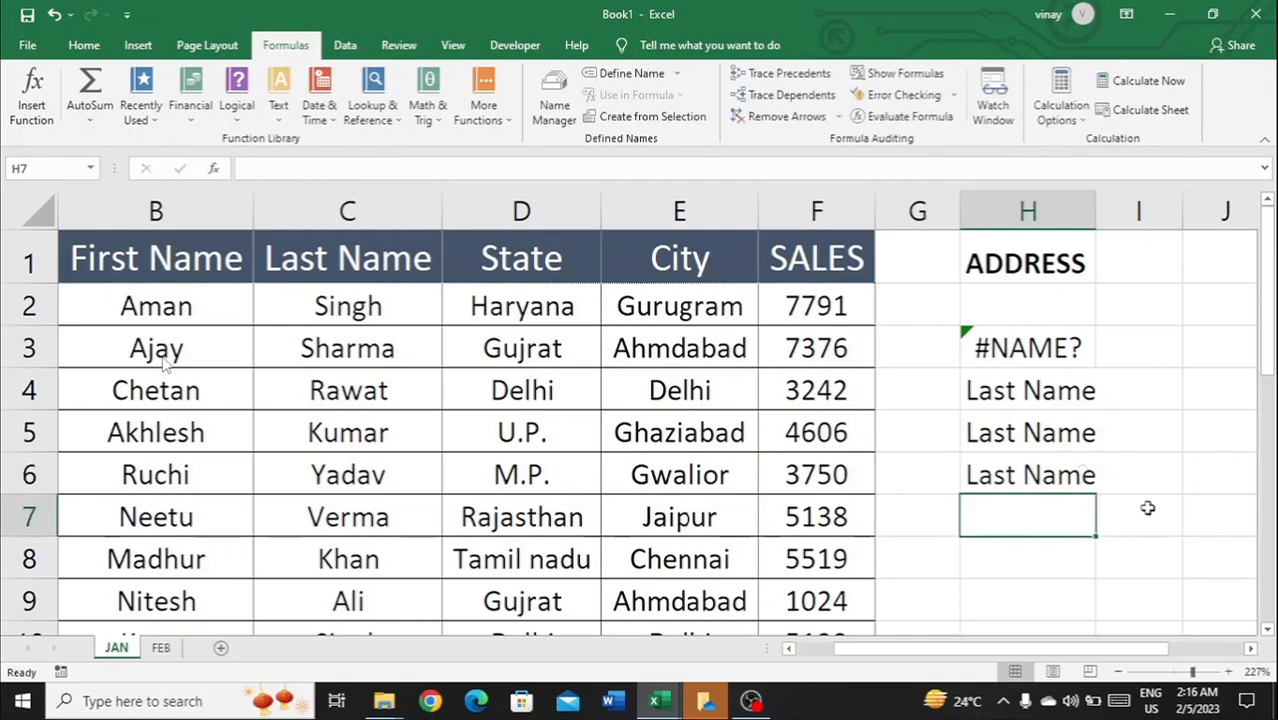
pyautogui.press('Up')
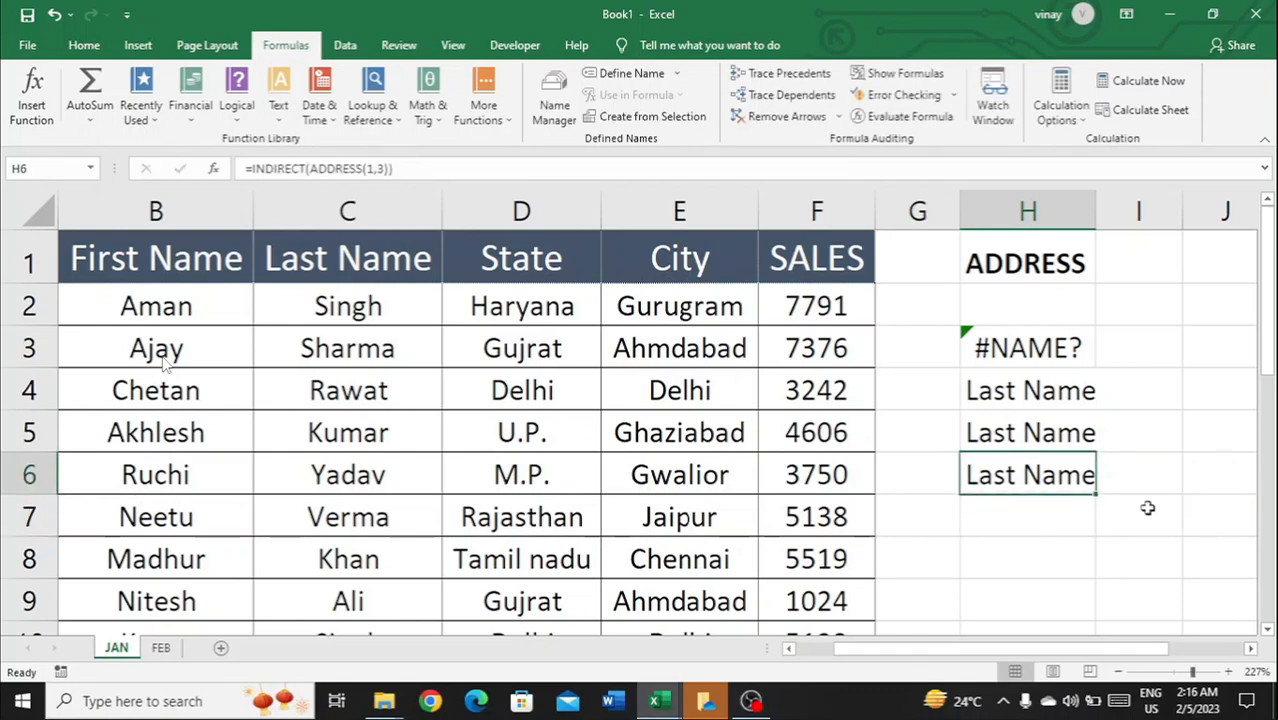
pyautogui.press('F2')
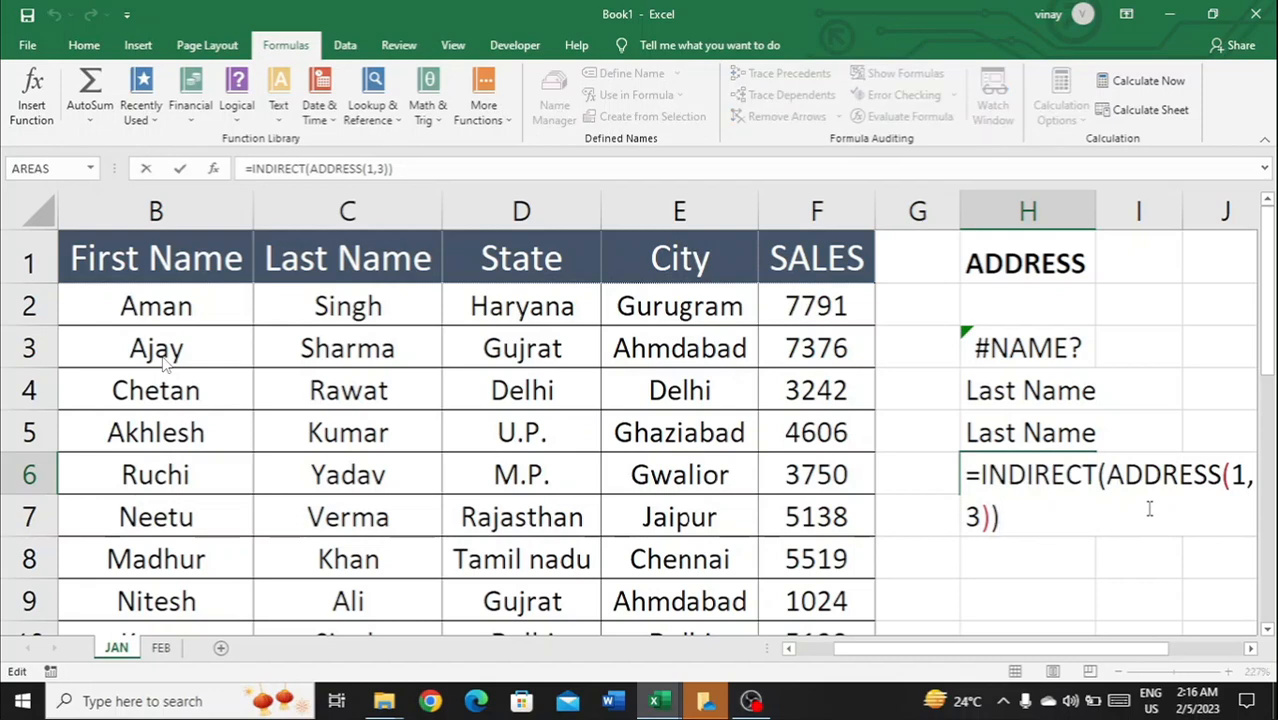
pyautogui.press('Return')
pyautogui.press('Up')
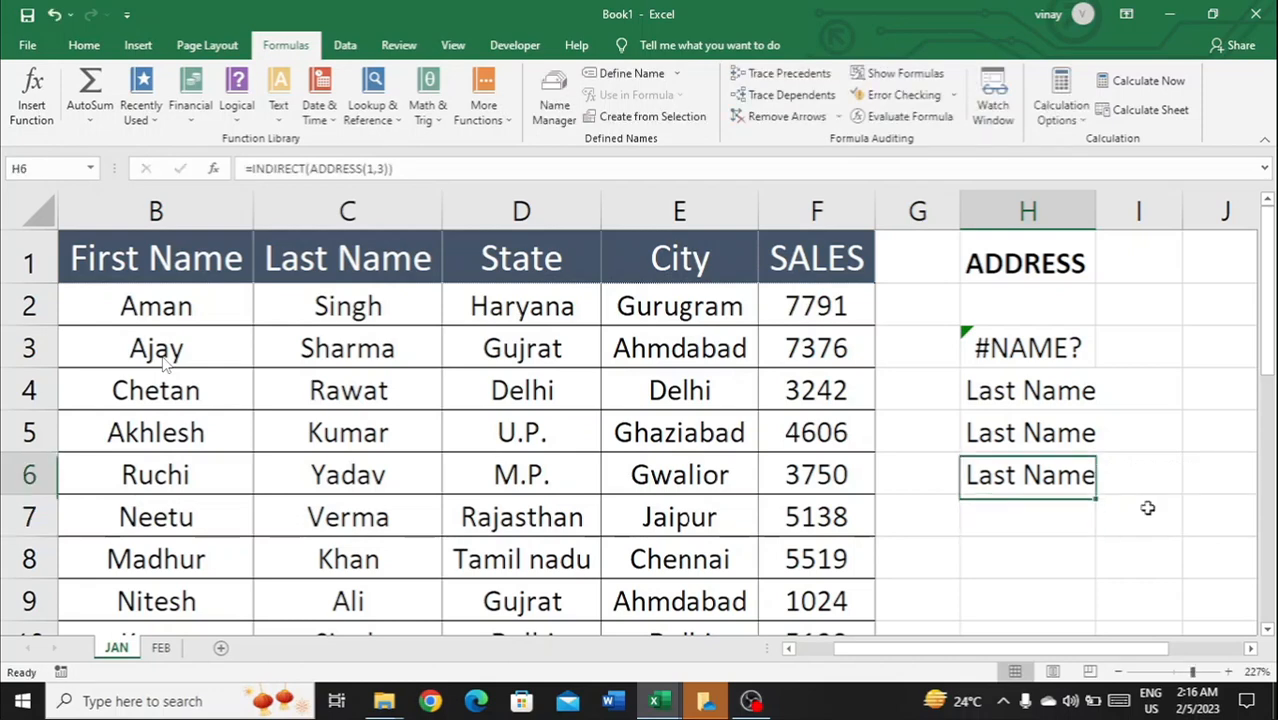
# Step: Enter =ADDRESS(4,5) in cell H7 to build the reference for row 4, column 5
pyautogui.press('Down')
pyautogui.write('=')
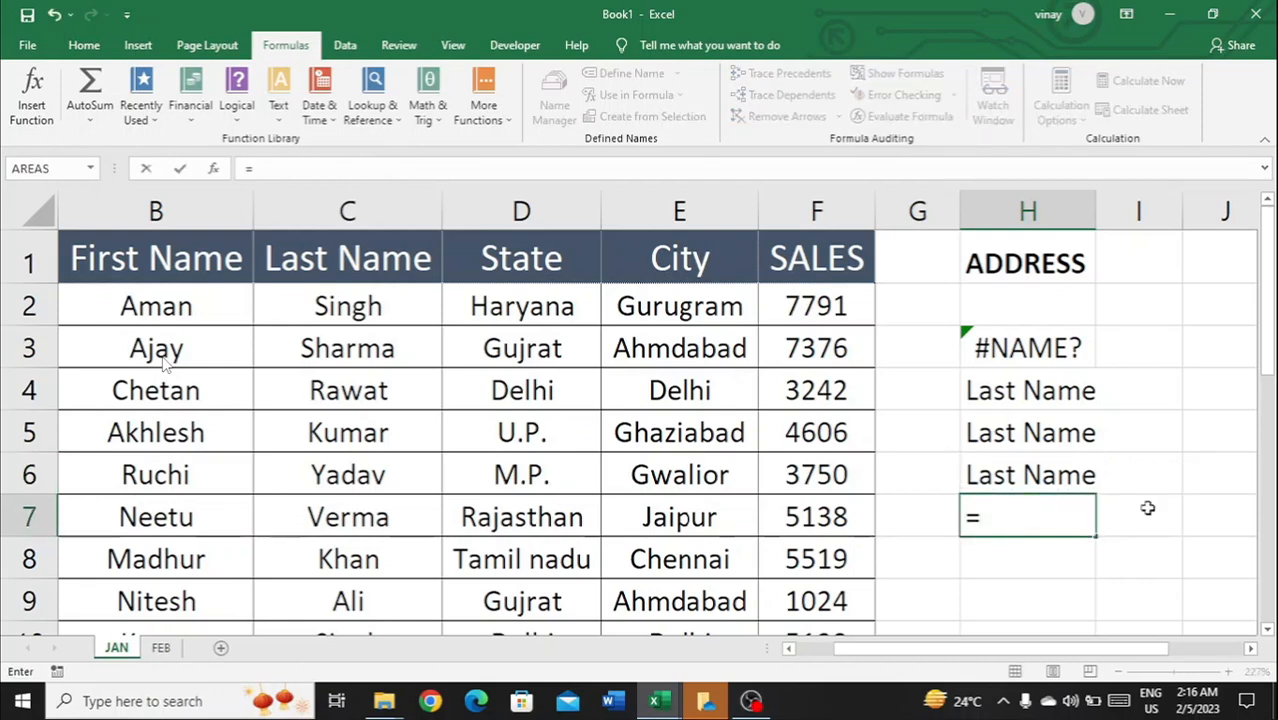
pyautogui.write('ADDRE')
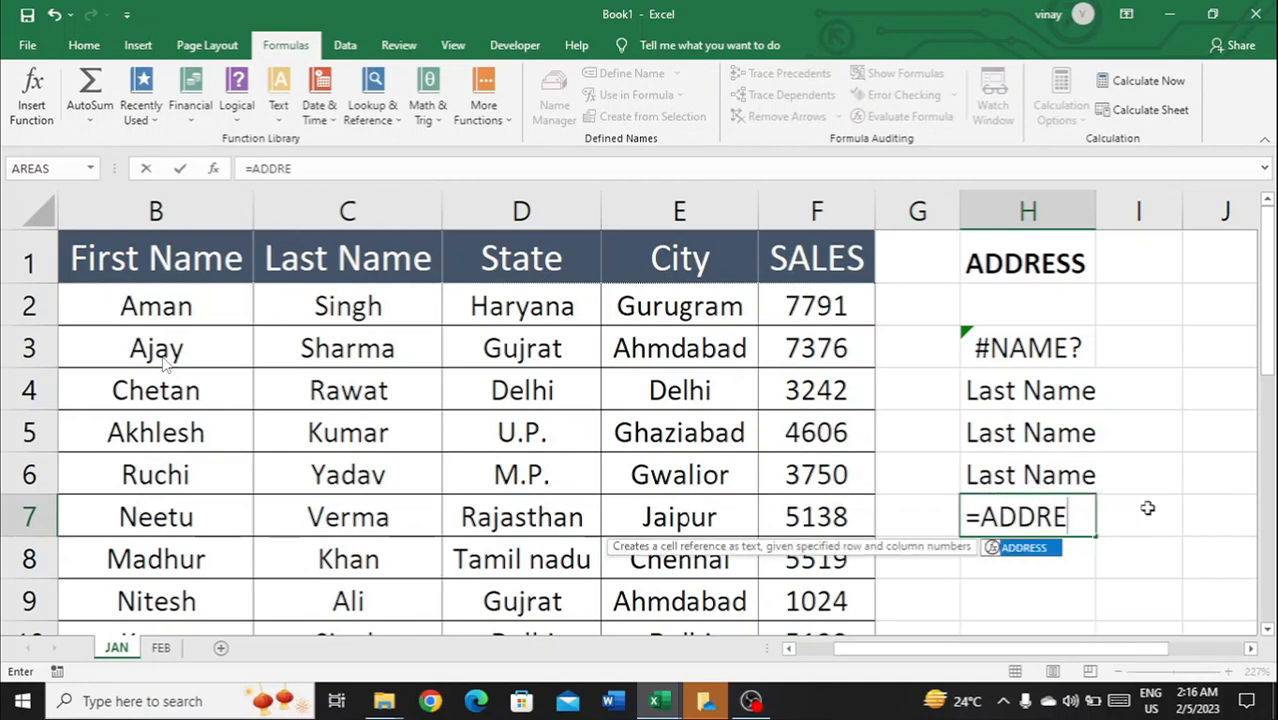
pyautogui.write('SS(')
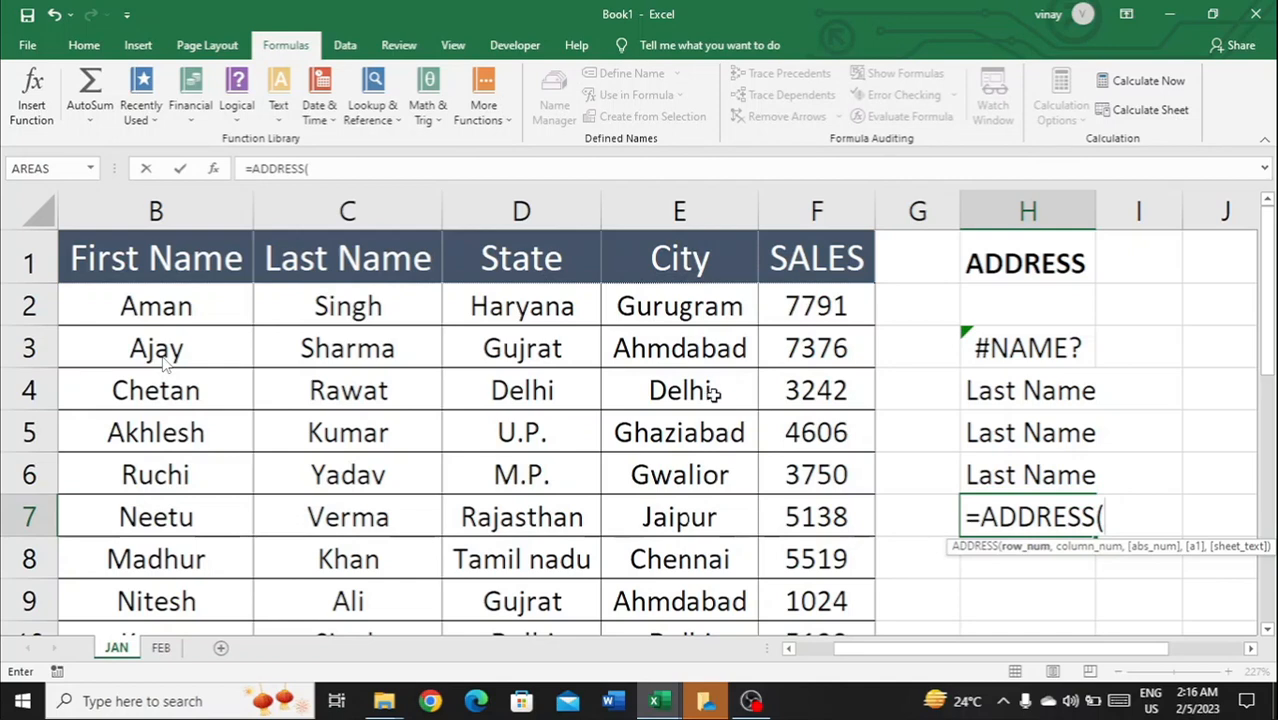
pyautogui.write('4,')
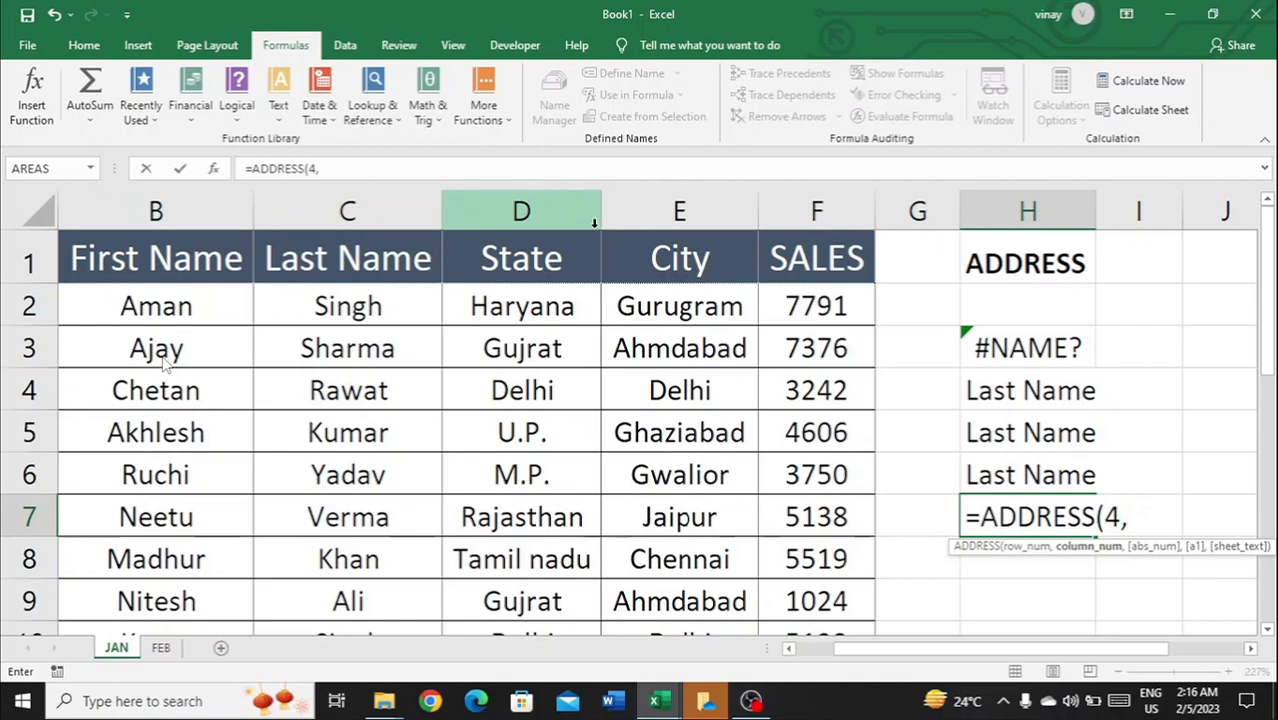
pyautogui.write('5)')
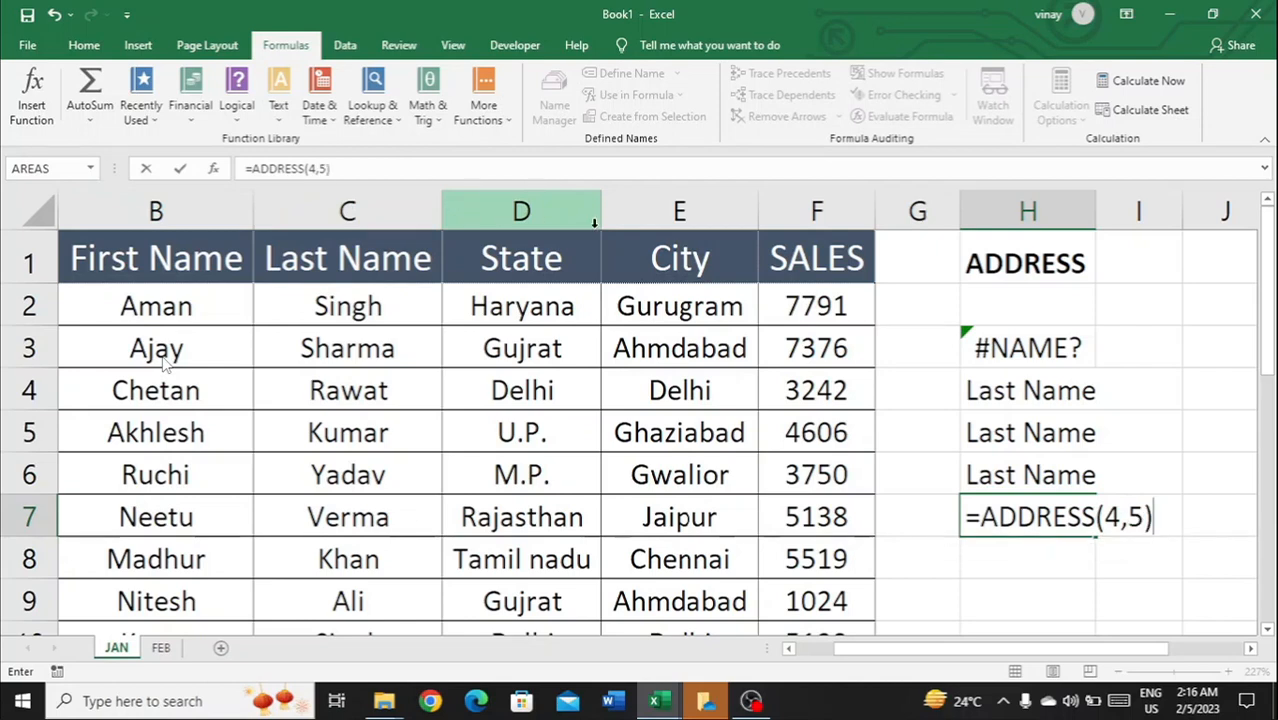
pyautogui.press('Return')
pyautogui.press('Up')
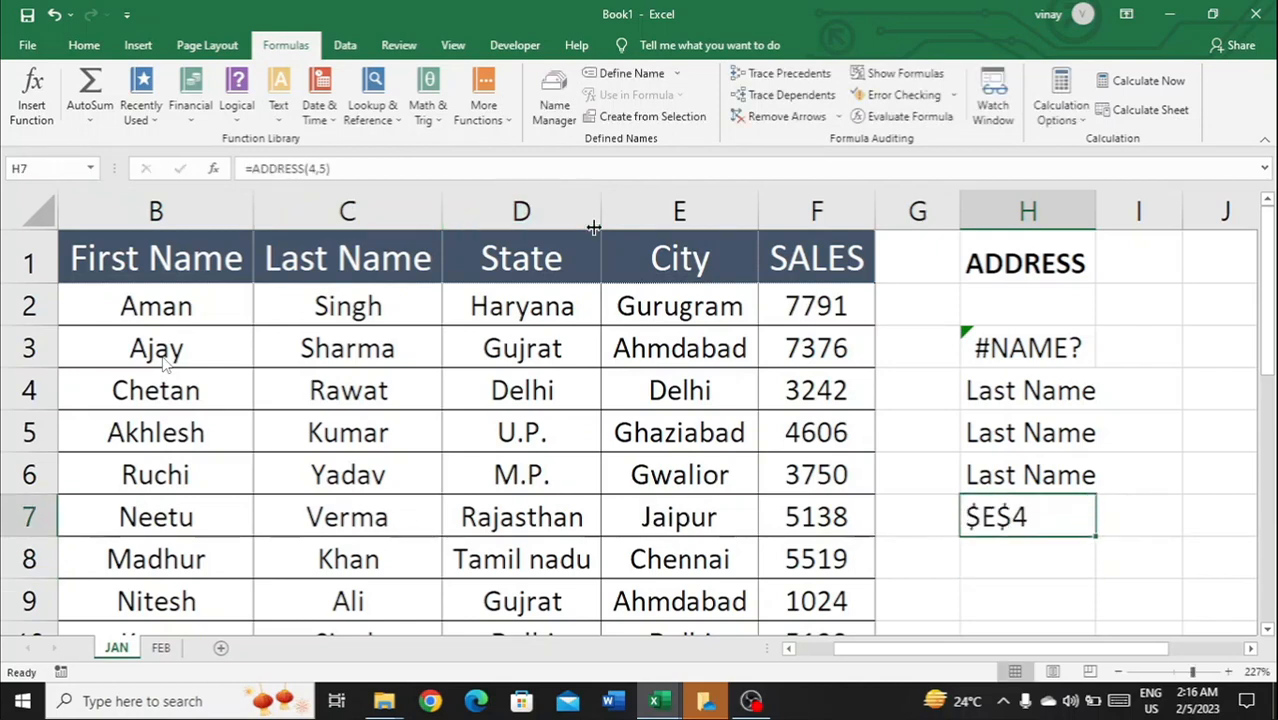
# Step: Wrap H7's ADDRESS formula in INDIRECT, giving =INDIRECT(ADDRESS(4,5))
pyautogui.press('F2')
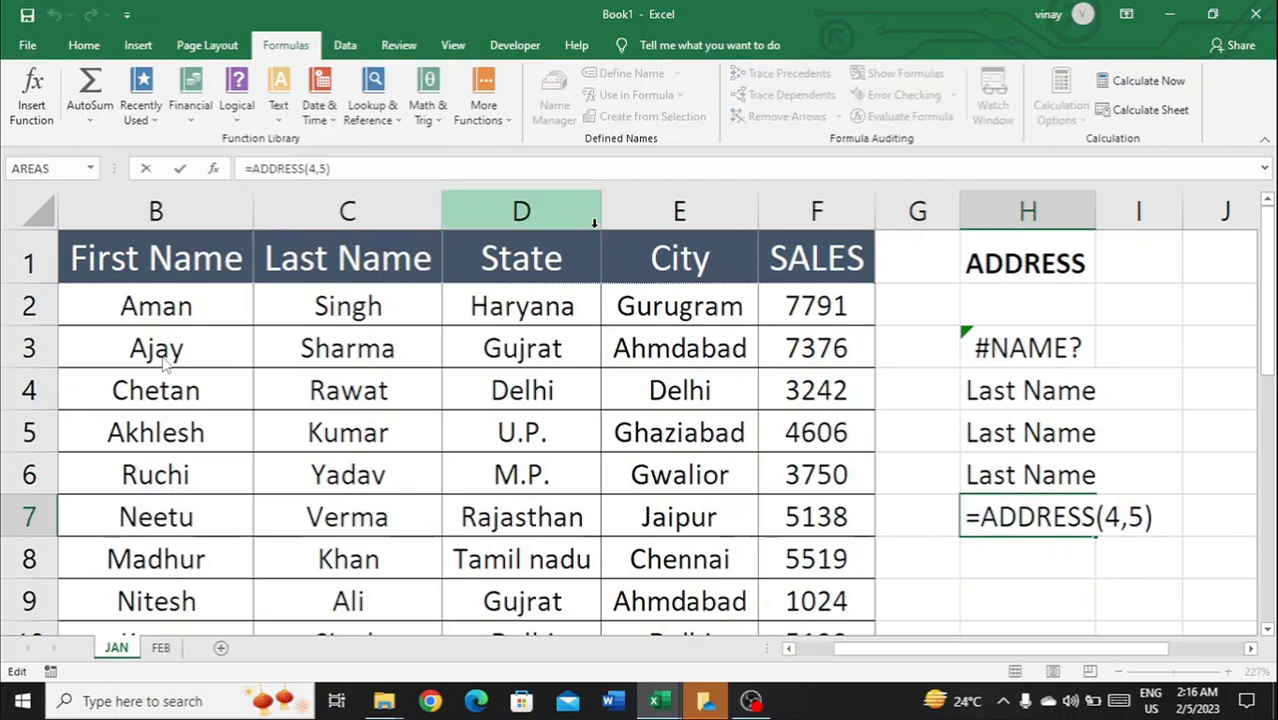
pyautogui.press('Left')
pyautogui.press('Home')
pyautogui.press('Right')
pyautogui.write('INDI')
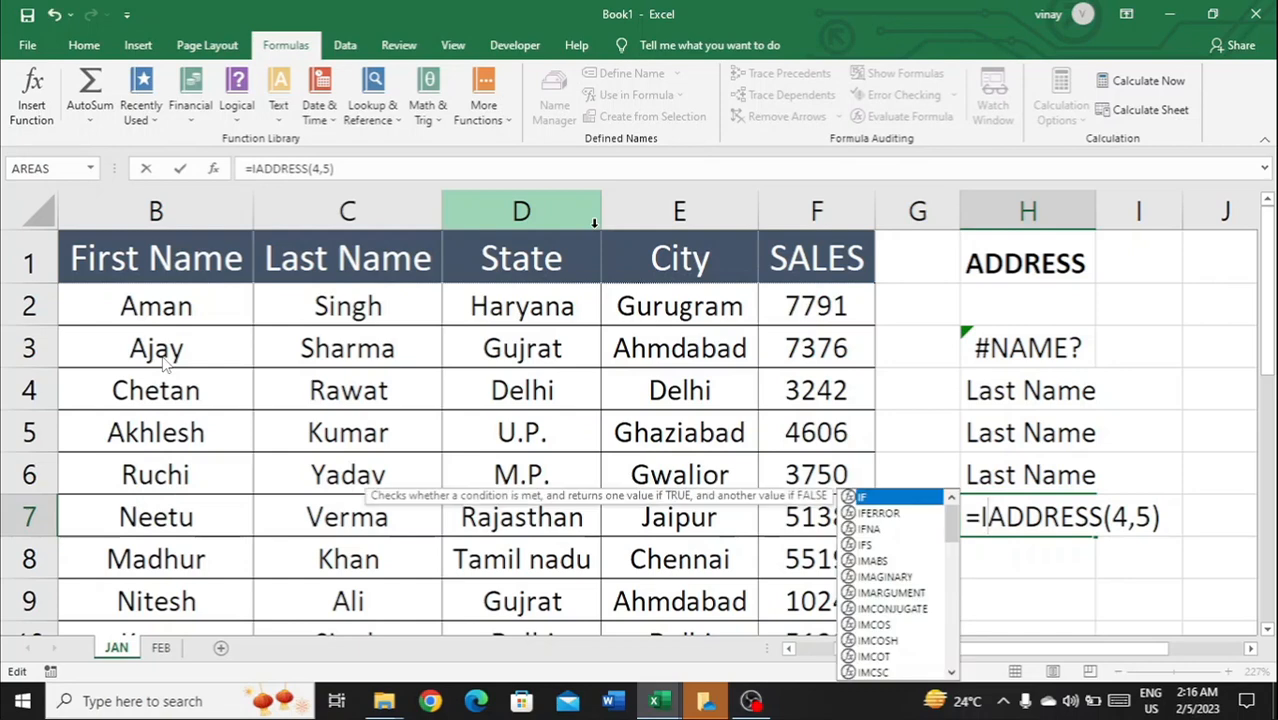
pyautogui.write('RECT')
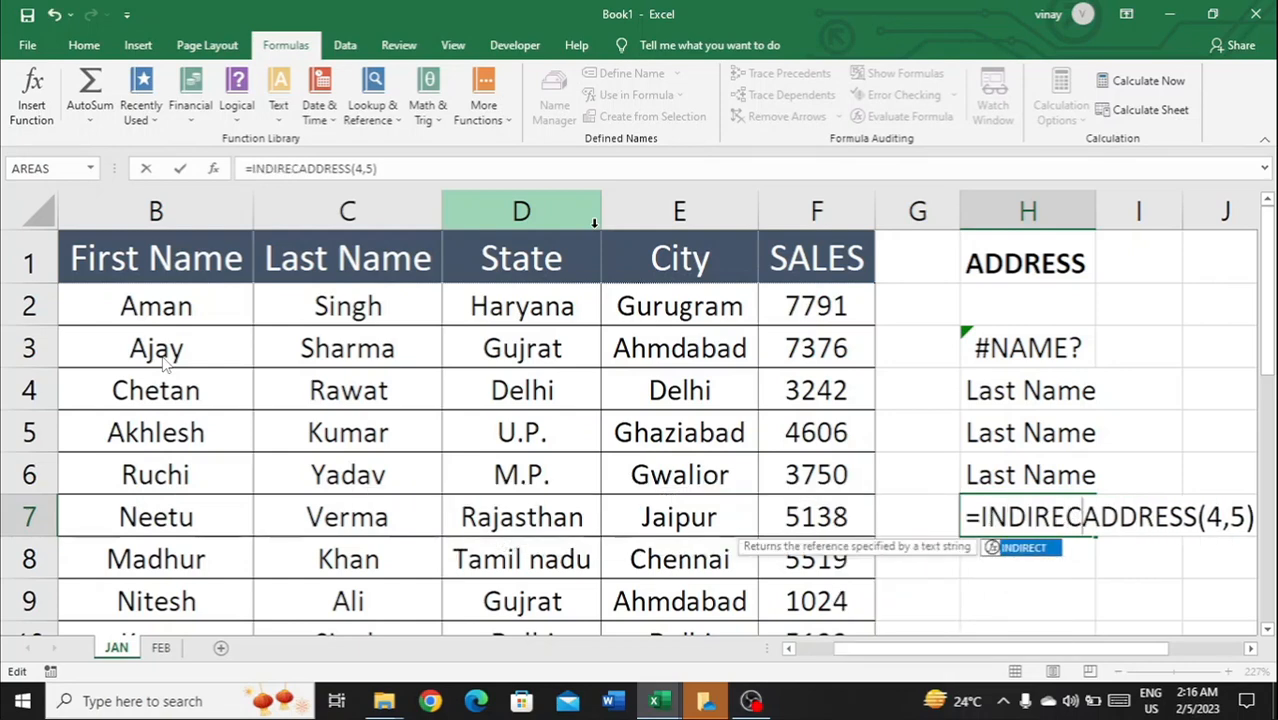
pyautogui.write('(')
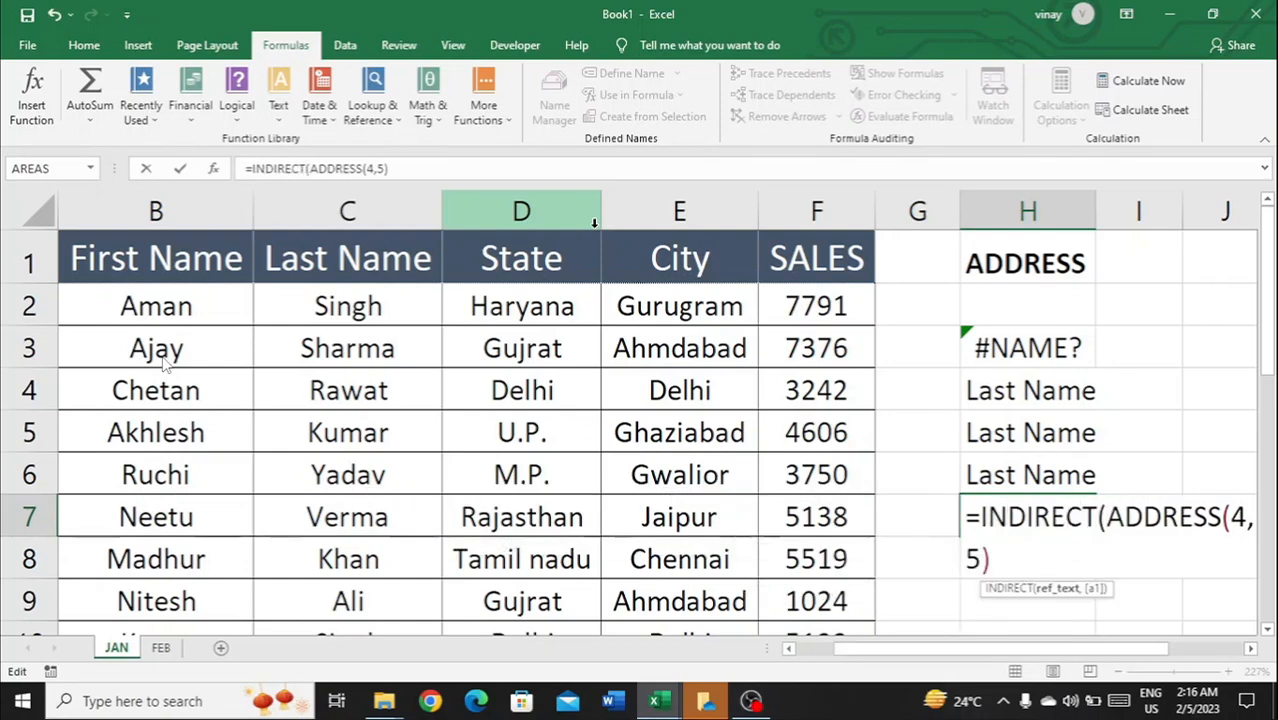
pyautogui.press('Return')
pyautogui.press('Return')
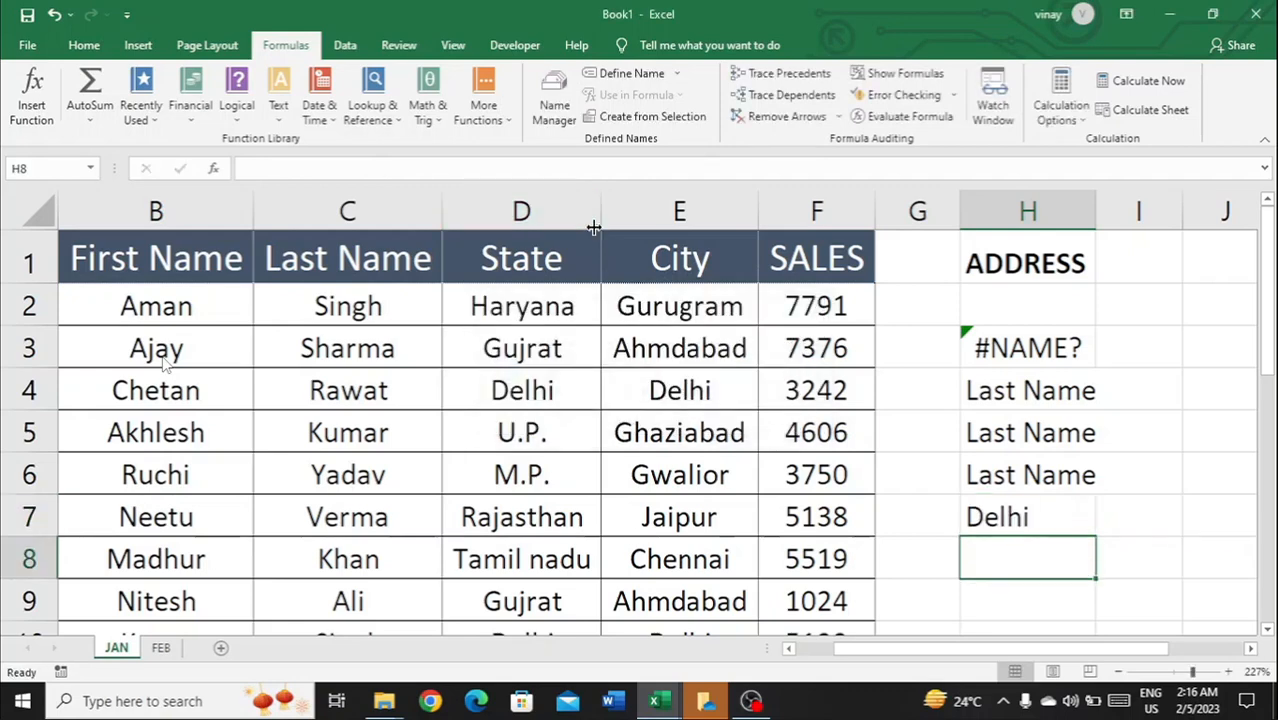
# Step: Review the INDIRECT and ADDRESS formula in H7, and switch to the FEB sheet
pyautogui.press('Up')
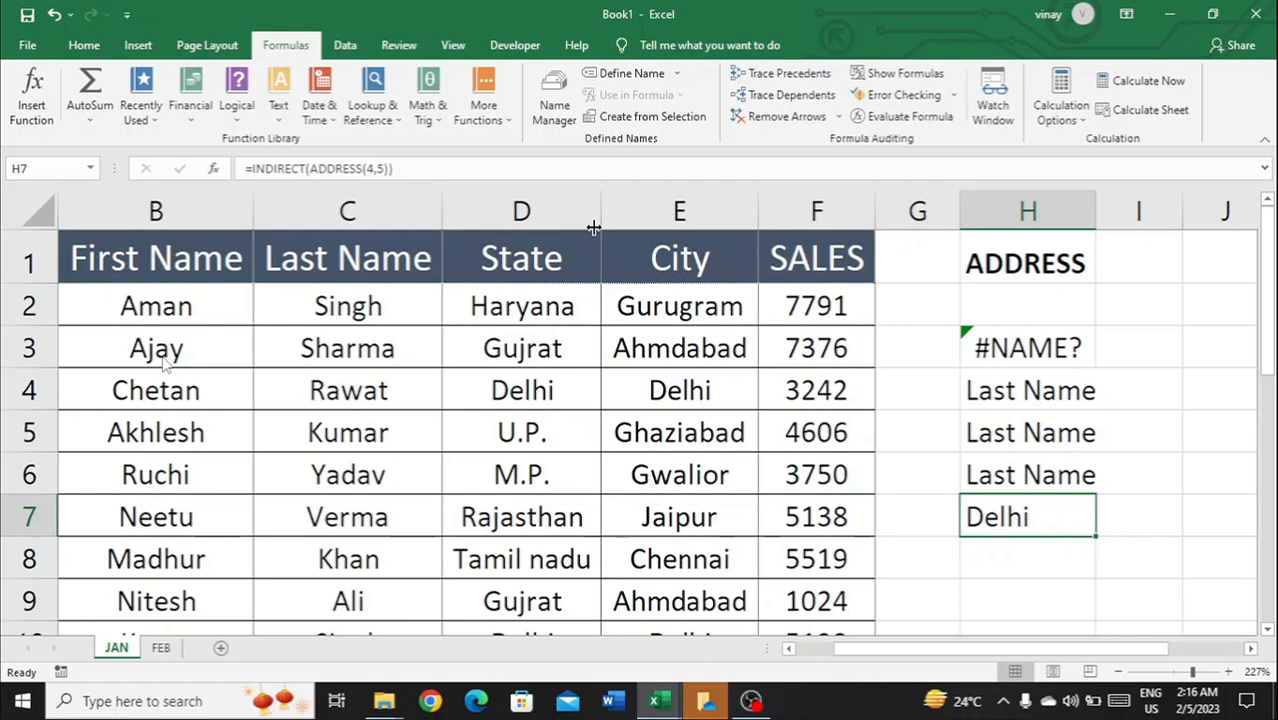
pyautogui.press('F2')
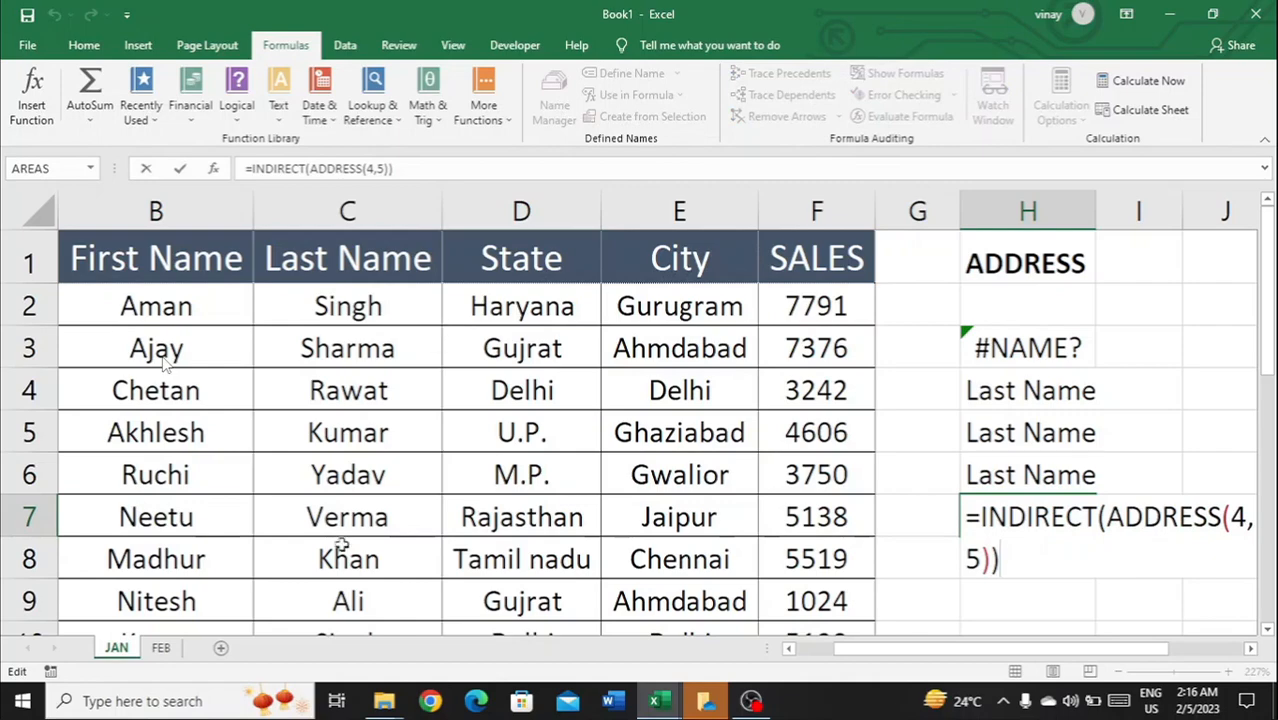
pyautogui.click(161, 648)
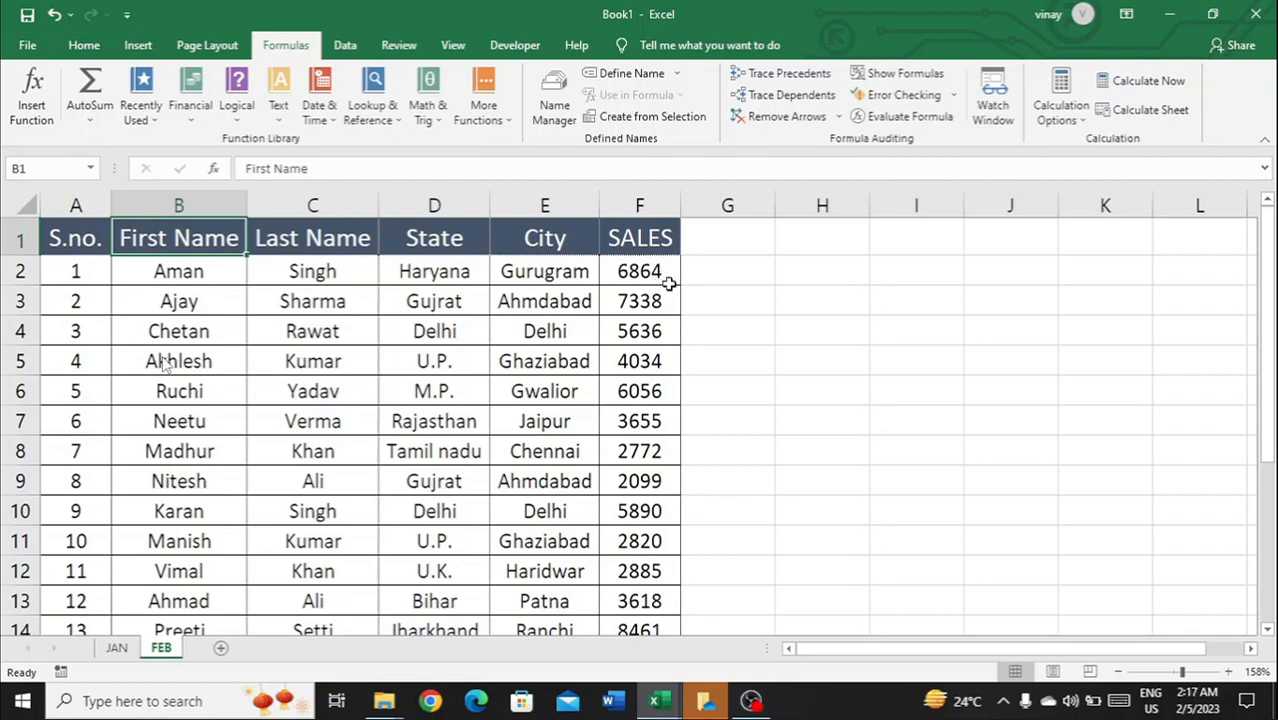
# Step: Return to the JAN sheet and change the ADDRESS row number in H7's formula to 2
pyautogui.click(116, 648)
pyautogui.press('F2')
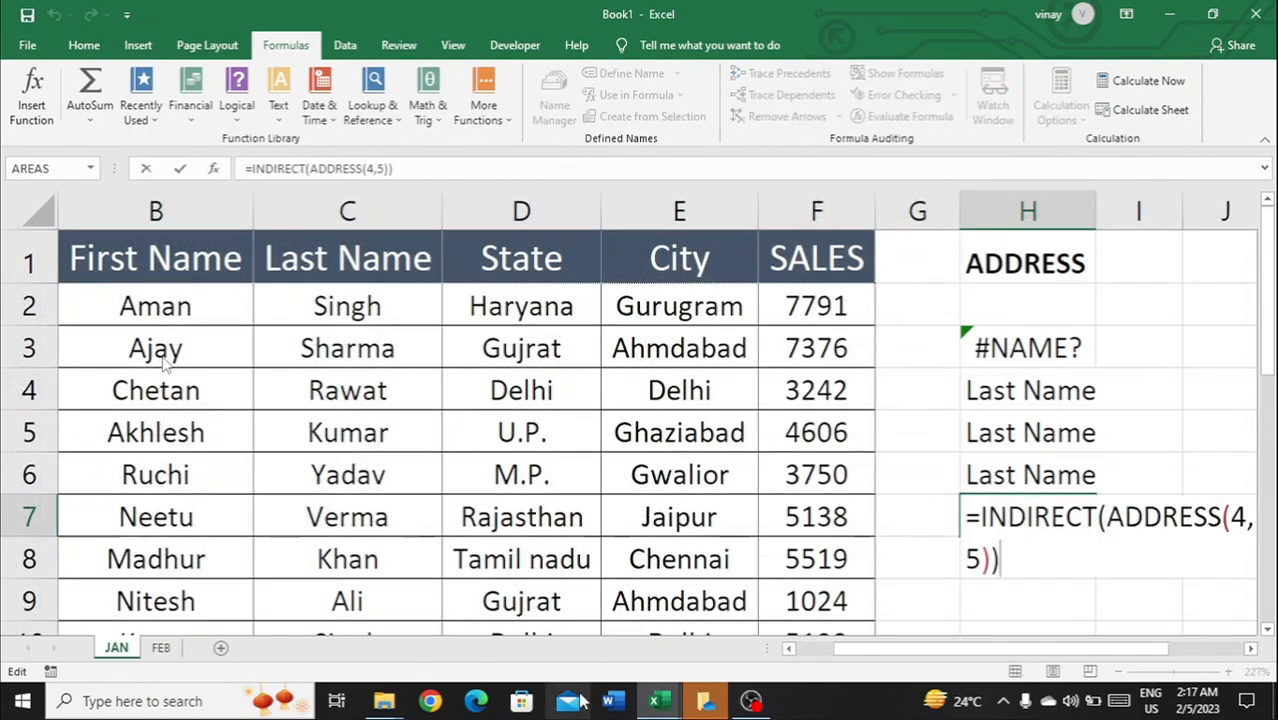
pyautogui.press('Up')
pyautogui.press('Right')
pyautogui.press('Right')
pyautogui.press('Right')
pyautogui.press('Right')
pyautogui.press('Right')
pyautogui.press('Right')
pyautogui.press('Right')
pyautogui.press('Right')
pyautogui.press('Right')
pyautogui.press('Right')
pyautogui.press('Right')
pyautogui.press('Right')
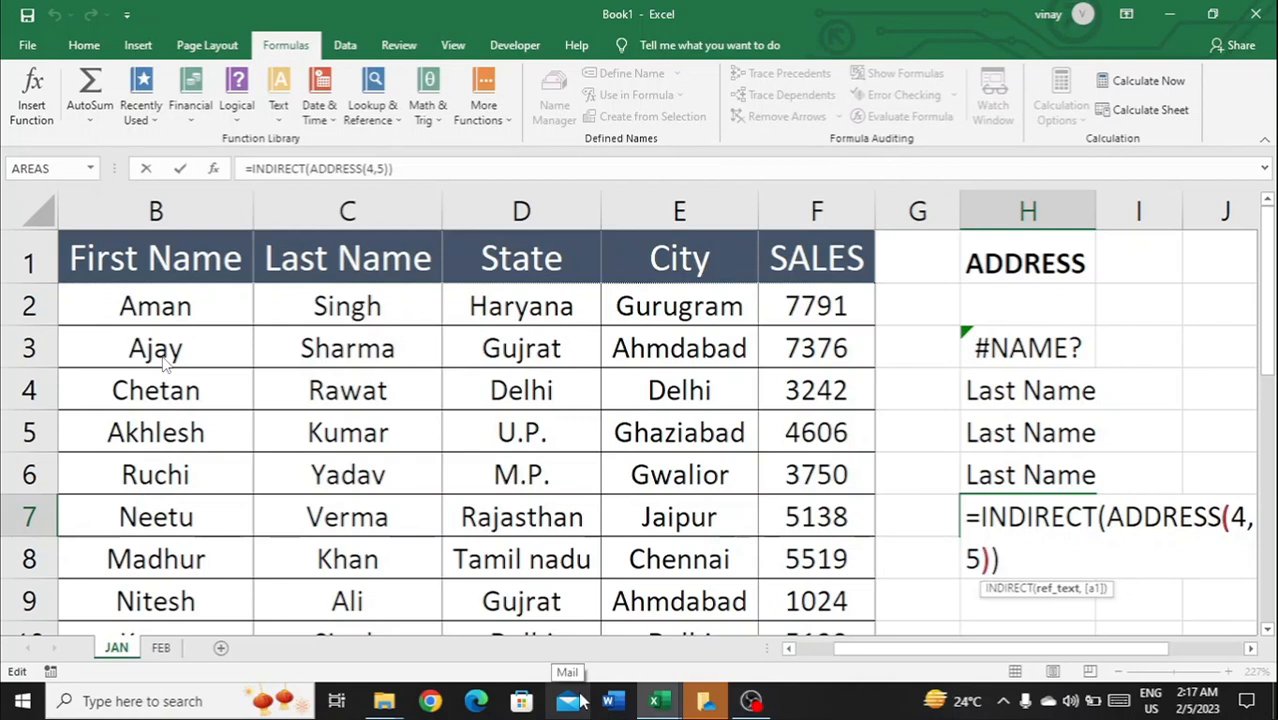
pyautogui.press('Right')
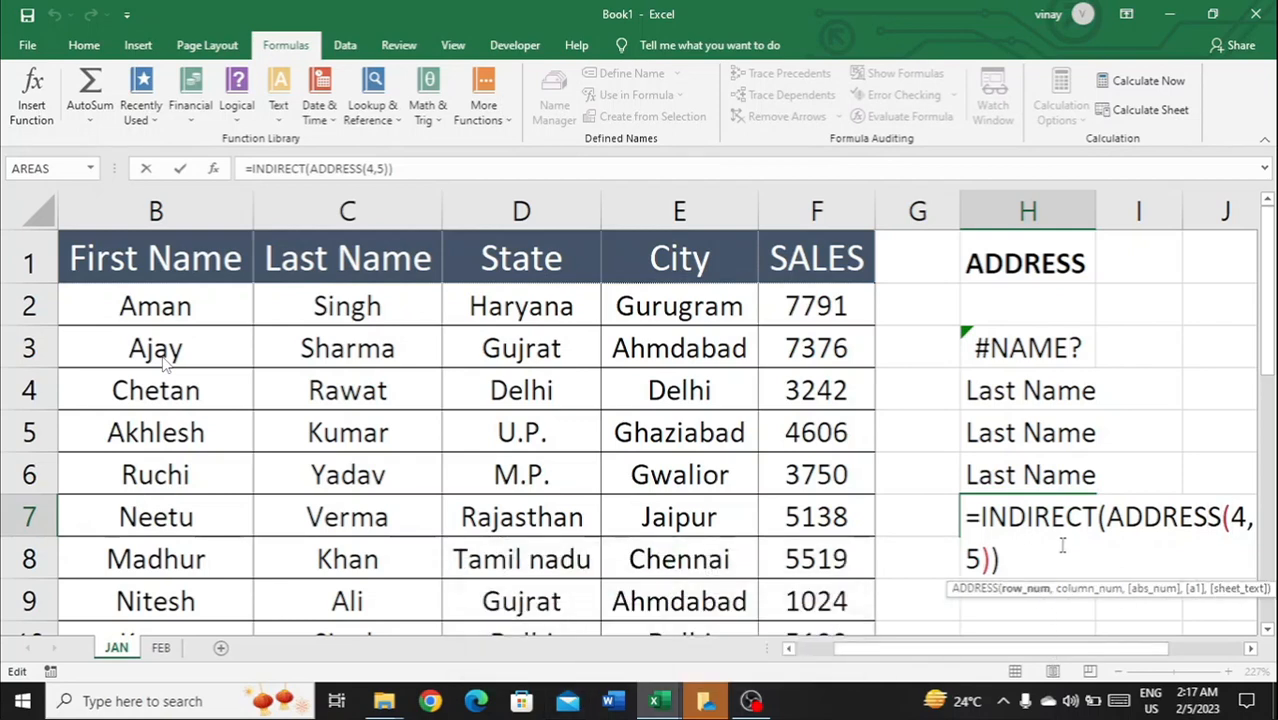
pyautogui.press('Delete')
pyautogui.write('2')
# Step: Change the ADDRESS column number in H7's formula to 6 and add a separator for the next argument
pyautogui.press('Right')
pyautogui.press('Right')
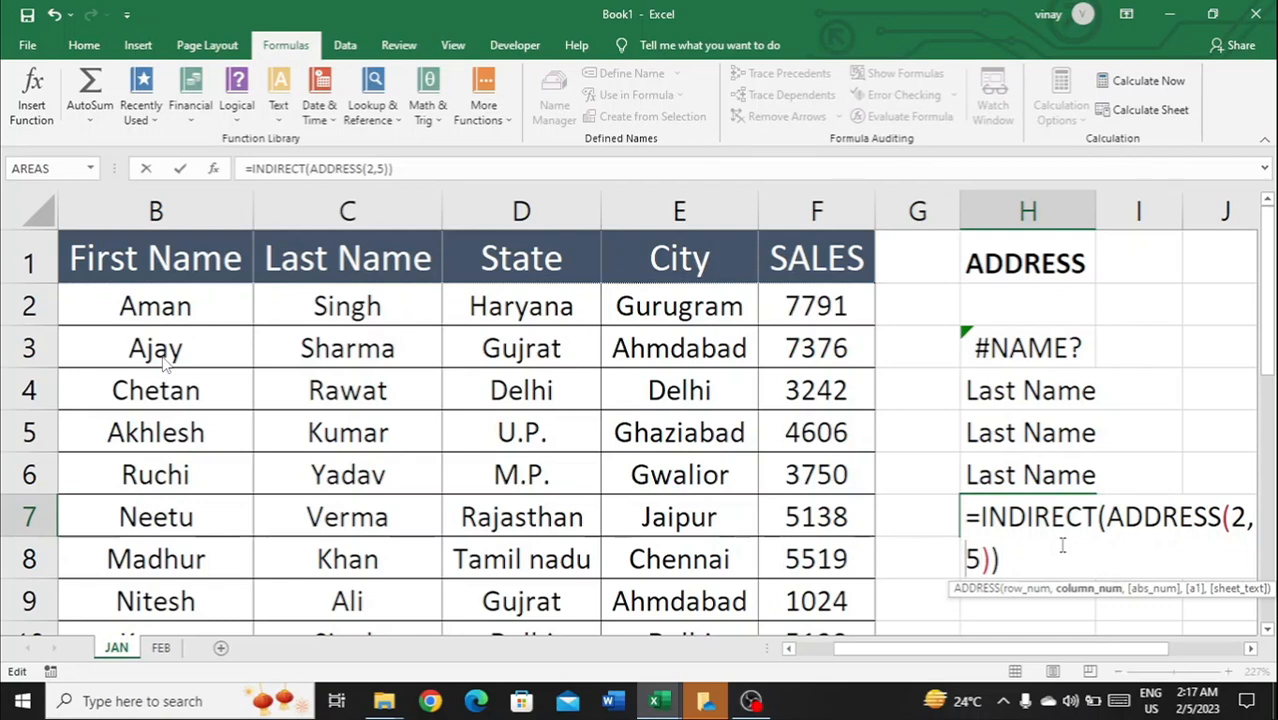
pyautogui.press('BackSpace')
pyautogui.write('6,')
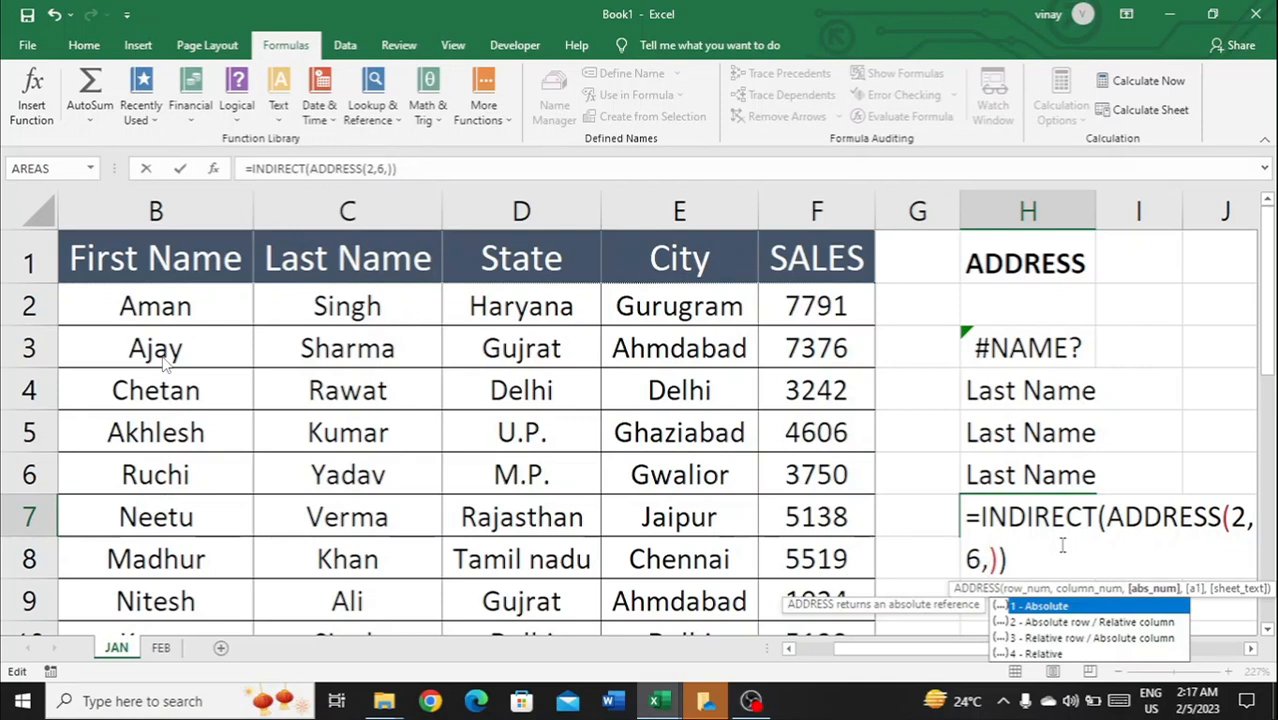
# Step: Leave abs_num and a1 blank and add "FEB" as sheet text, completing H7 as =INDIRECT(ADDRESS(2,6,,,"FEB"))
pyautogui.write(',')
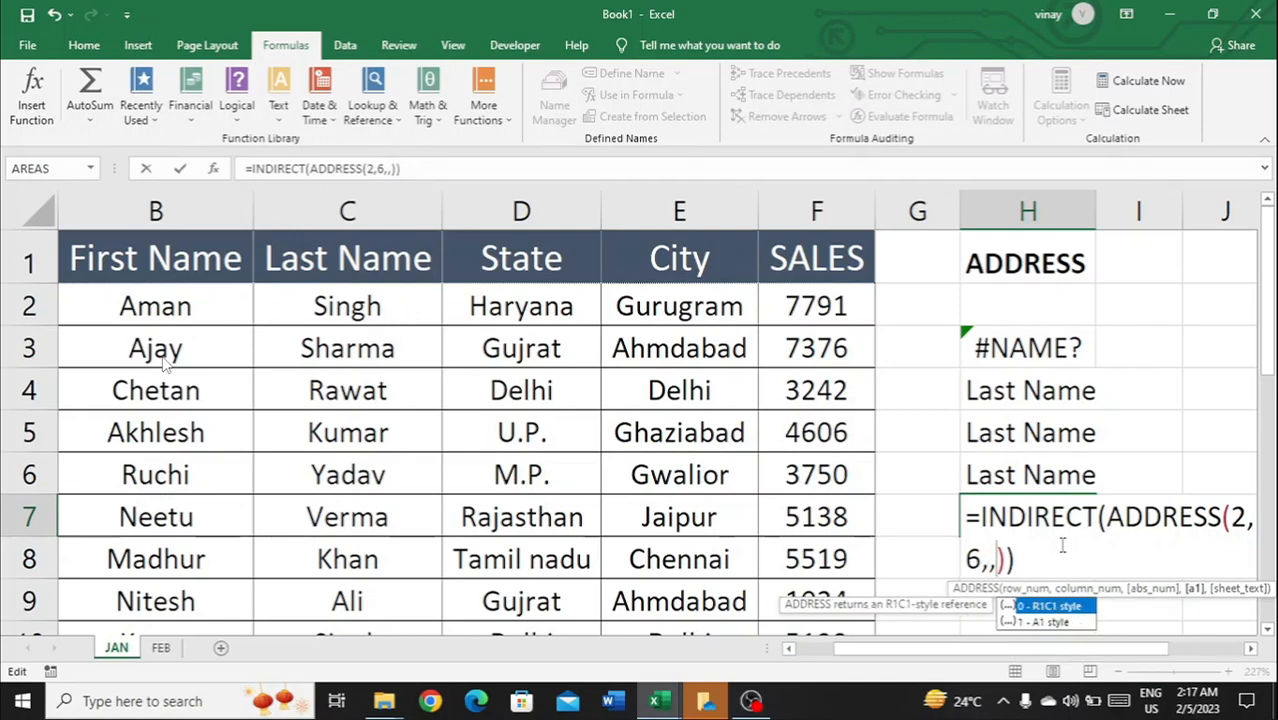
pyautogui.write(',')
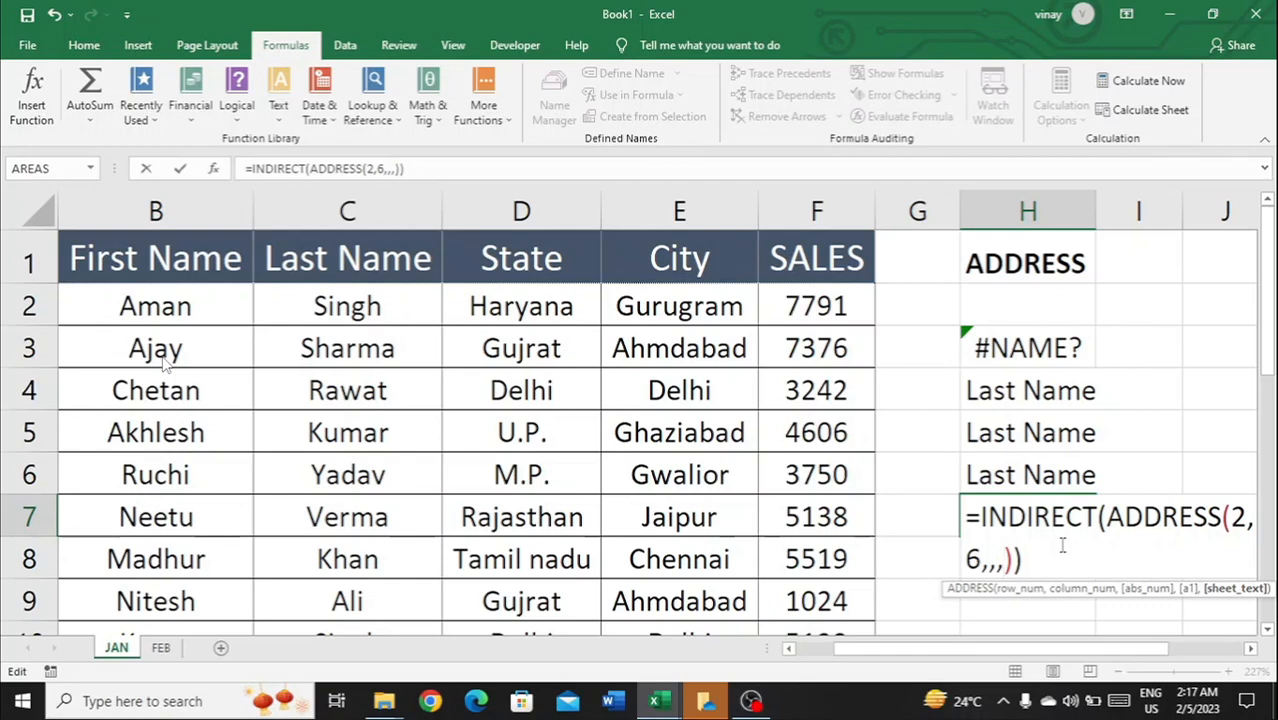
pyautogui.write('"FE')
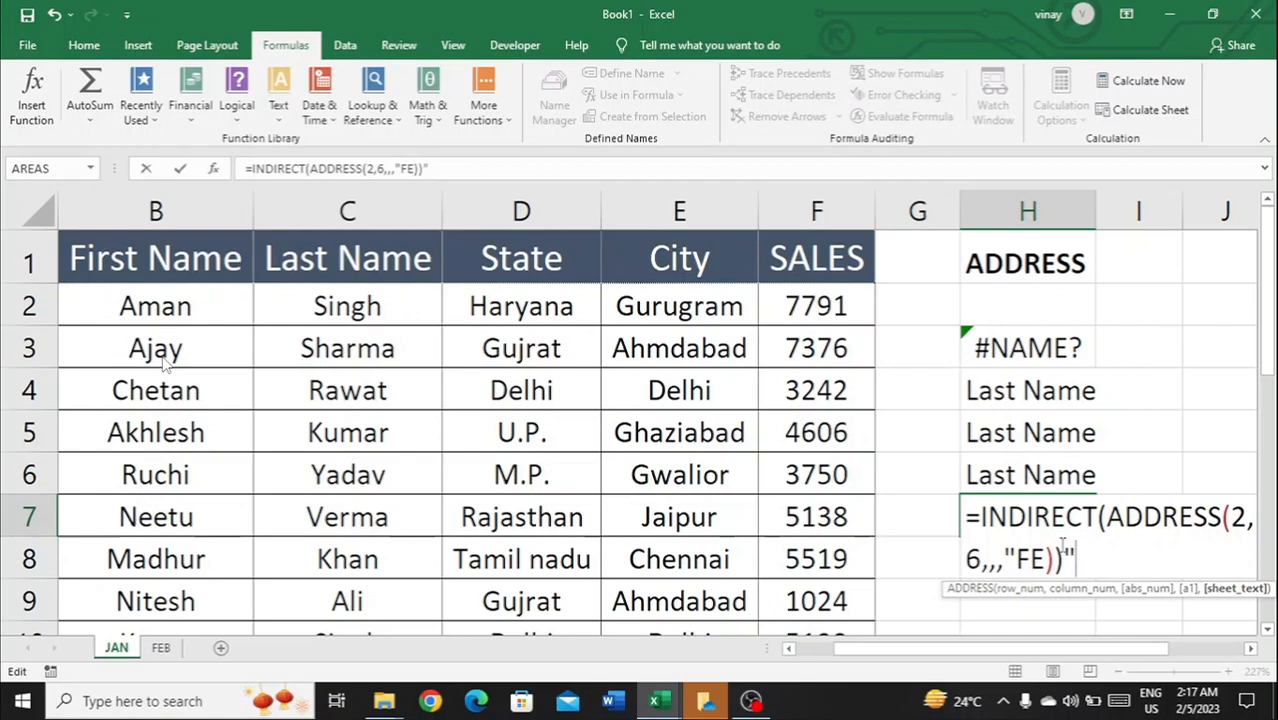
pyautogui.press('BackSpace')
pyautogui.press('BackSpace')
pyautogui.write('B"')
pyautogui.press('Return')
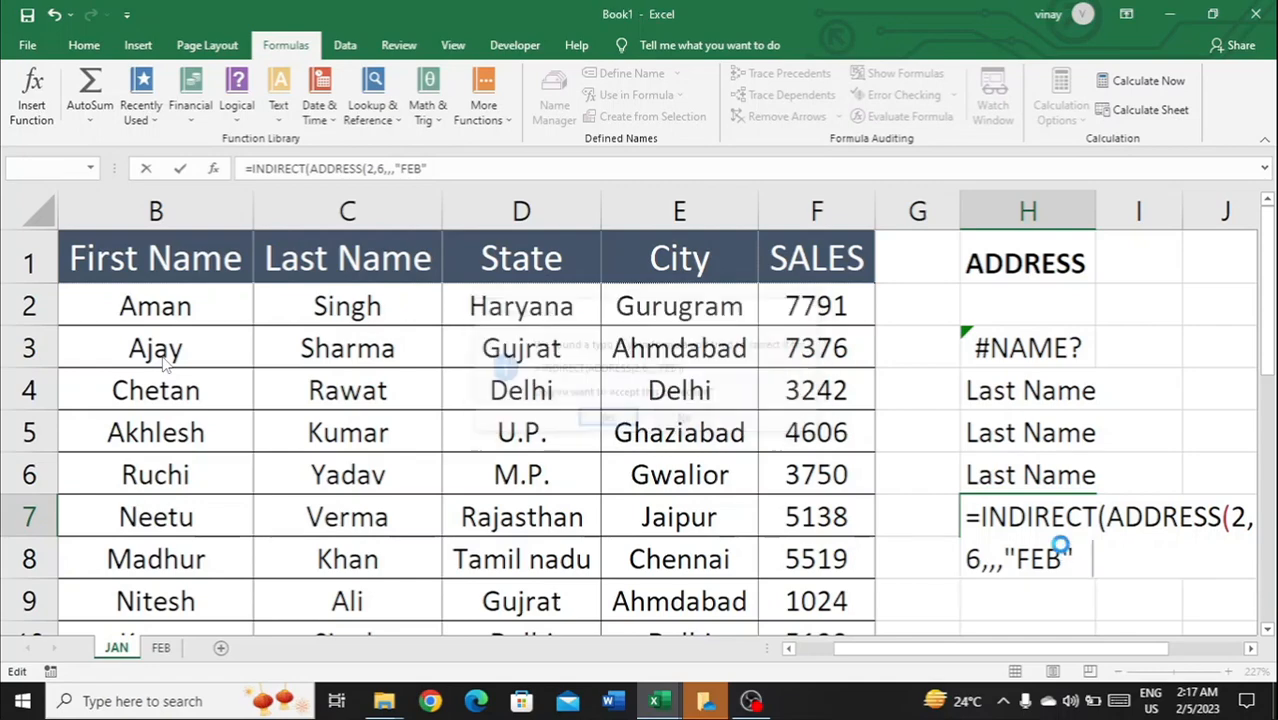
pyautogui.press('Up')
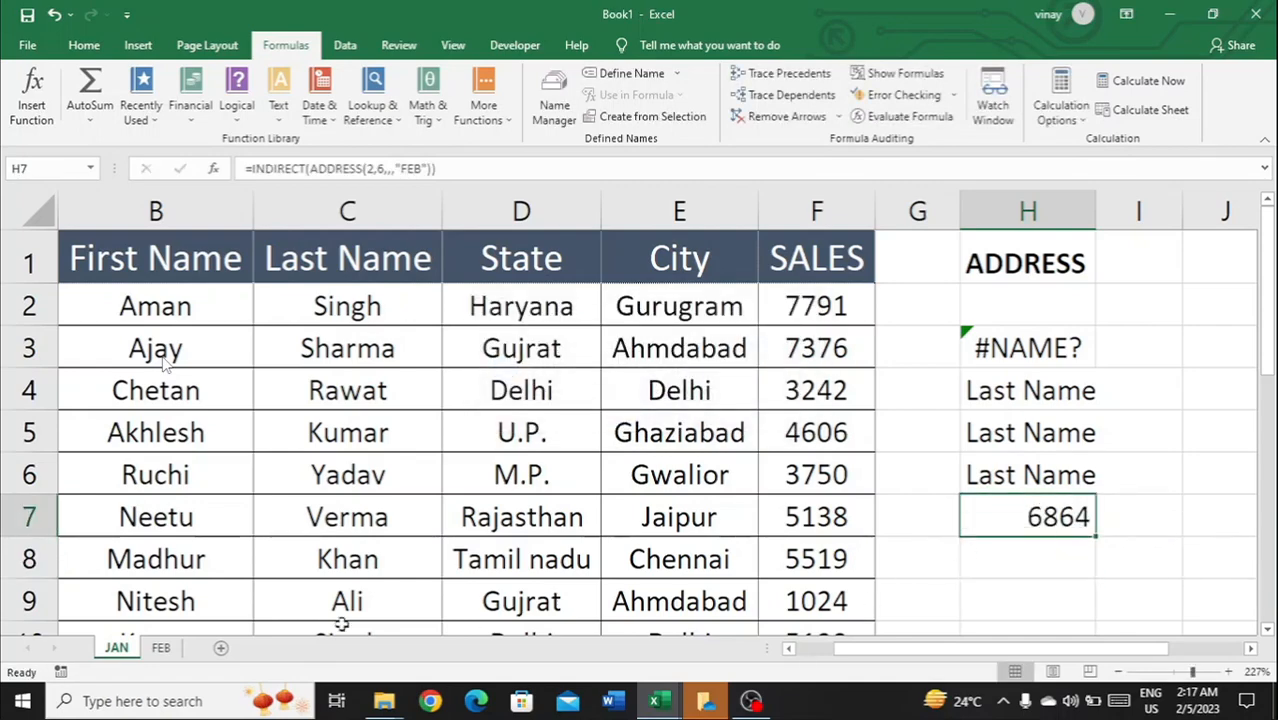
# Step: Check H7's result against cell F2 on the FEB sheet, and go back to cell H6 on the JAN sheet
pyautogui.click(161, 648)
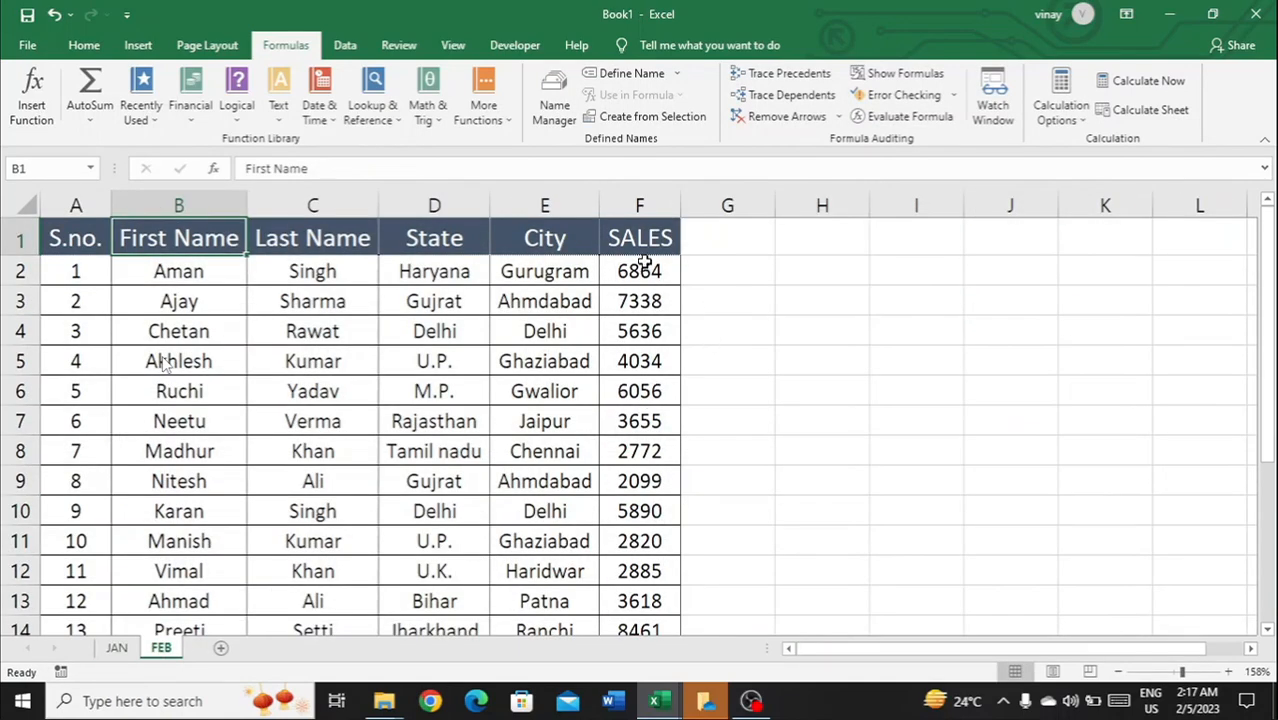
pyautogui.click(116, 648)
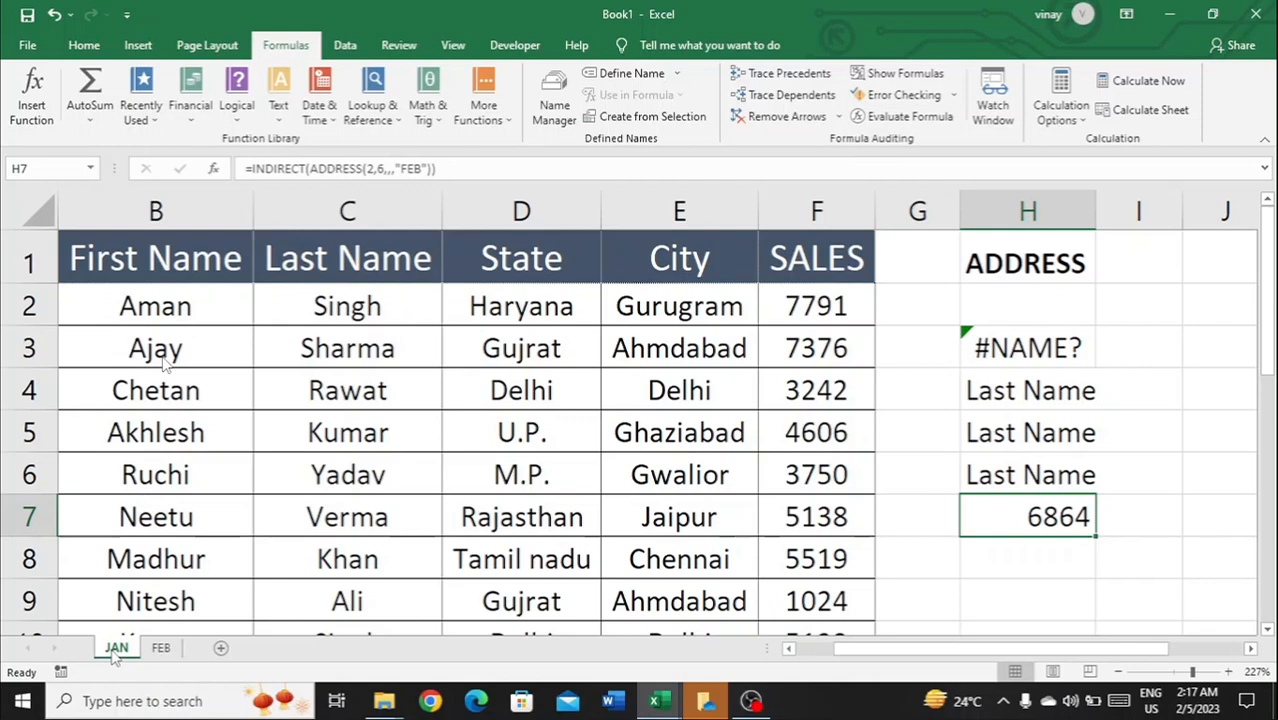
pyautogui.press('Up')
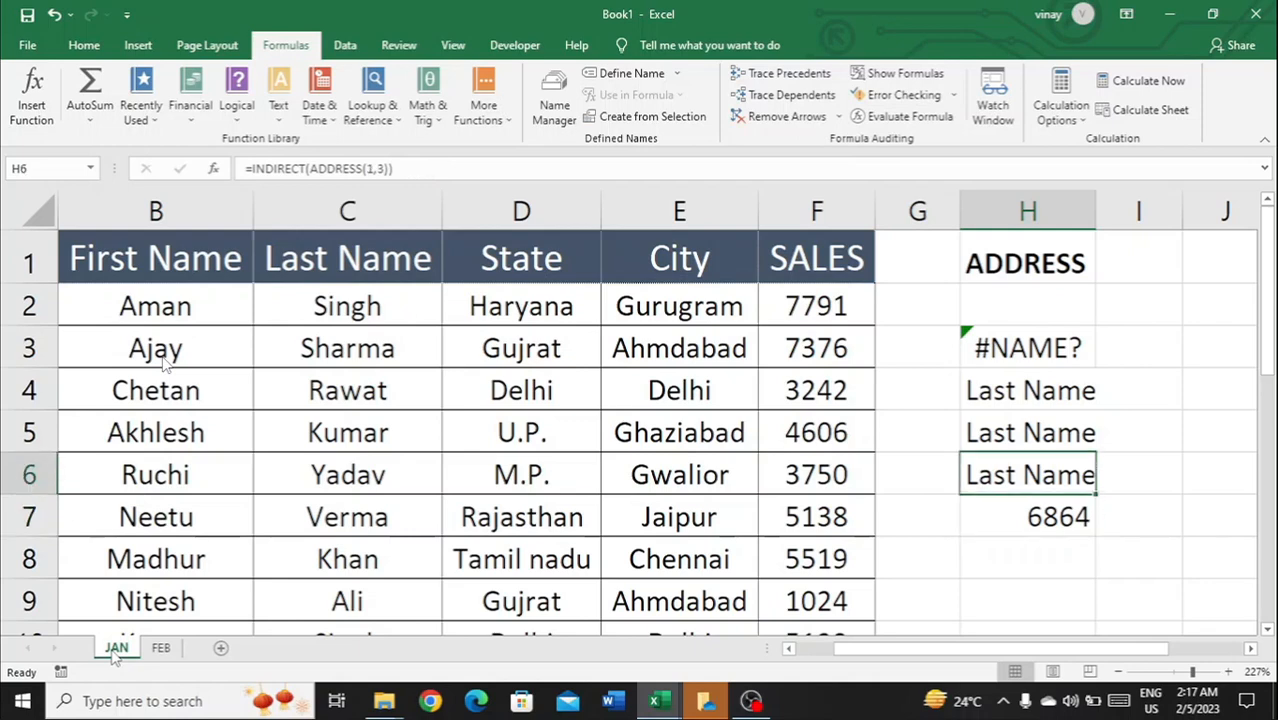